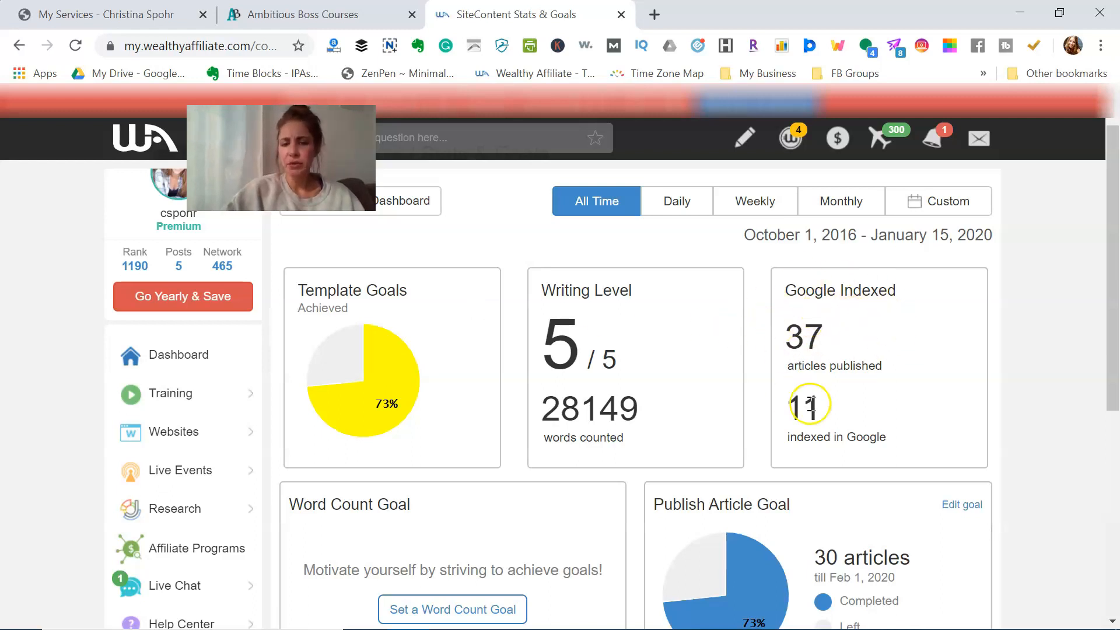
scroll(822, 452, "down", 1)
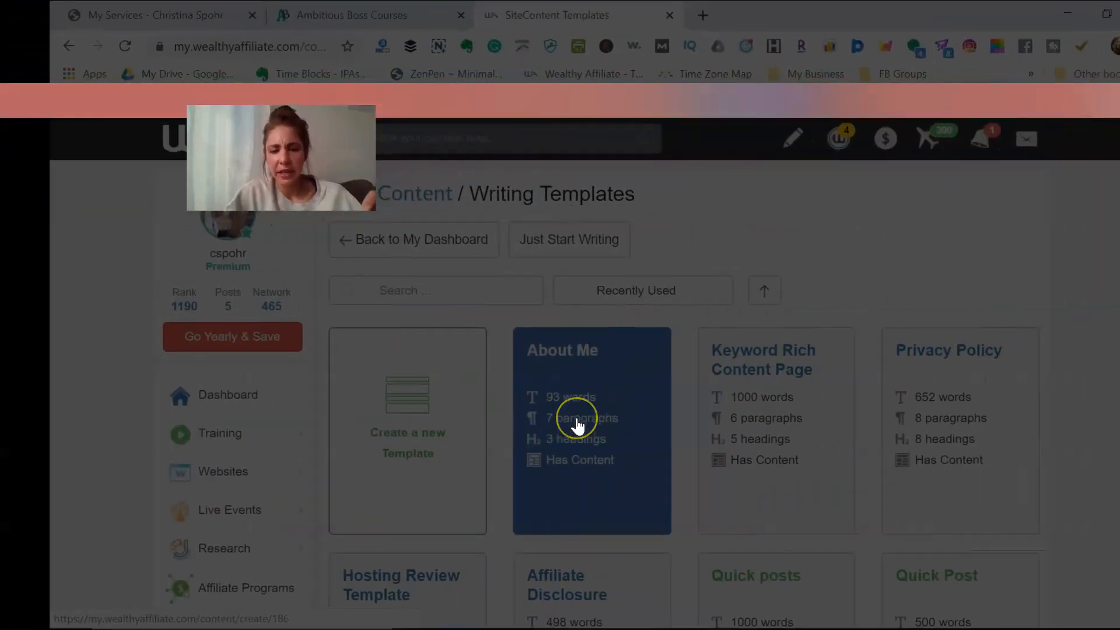
scroll(576, 419, "down", 2)
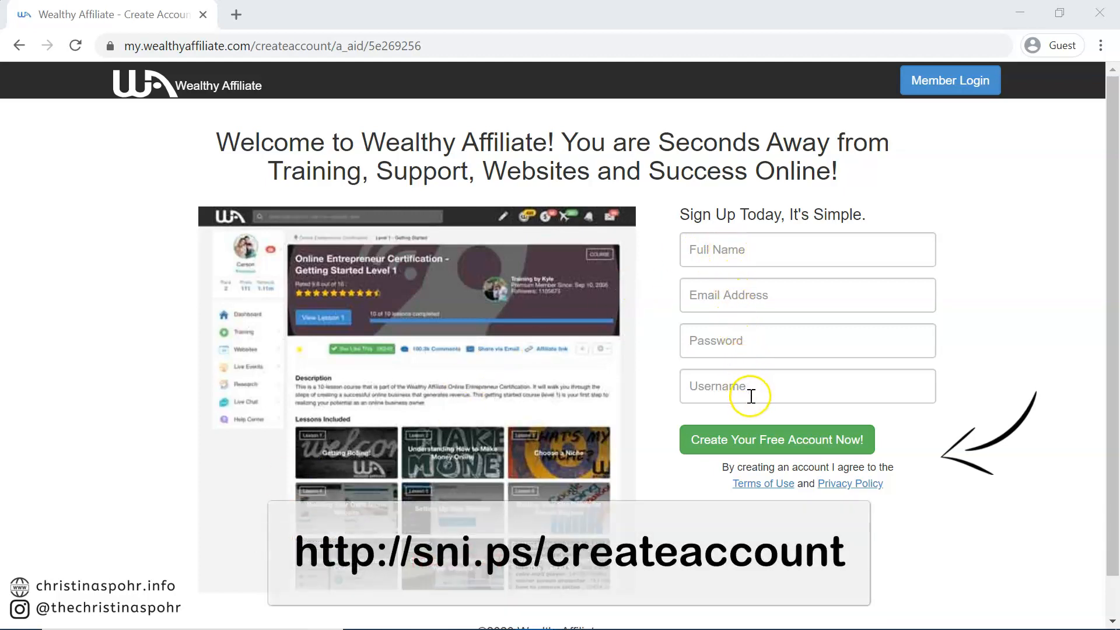
Minimize the guest sign-up window and open the SiteContent writing platform from the Websites section of Wealthy Affiliate.
left_click(1018, 12)
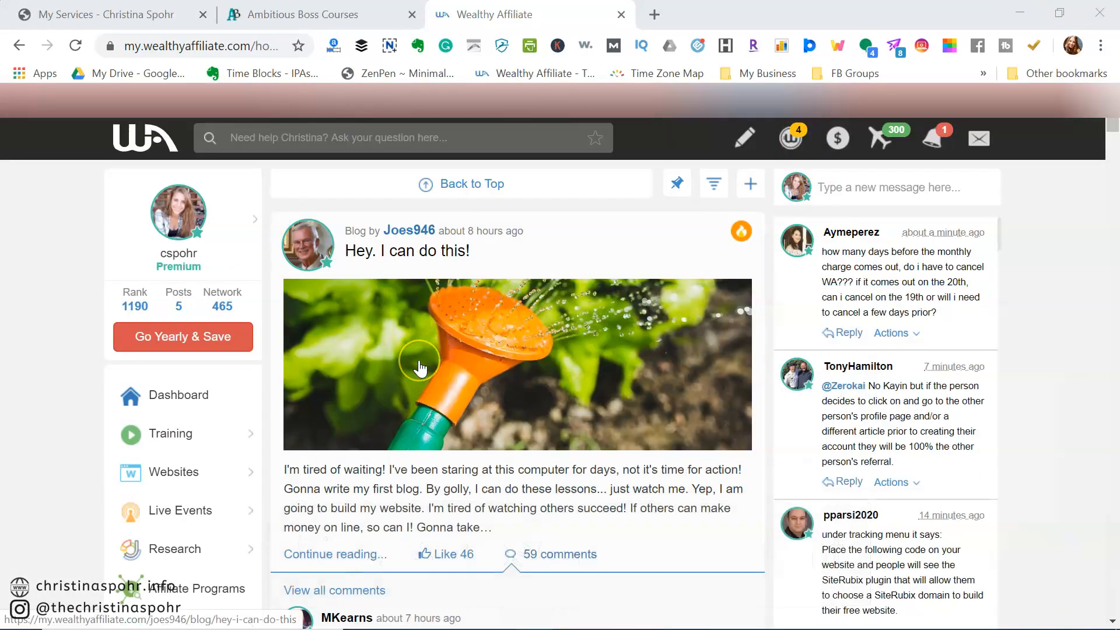
scroll(419, 367, "down", 2)
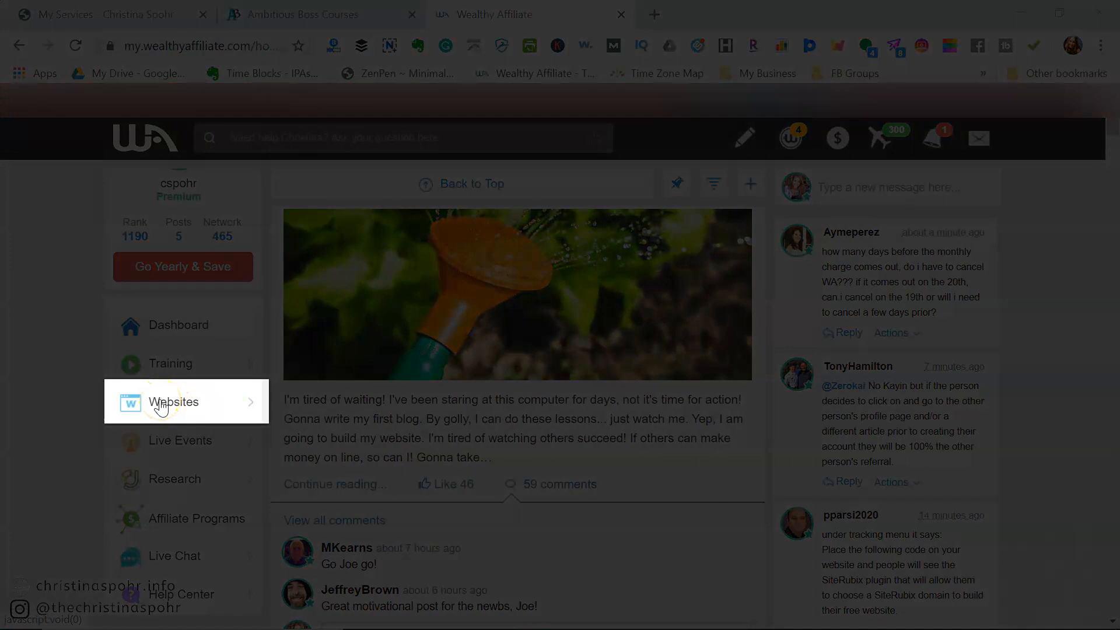
left_click(162, 403)
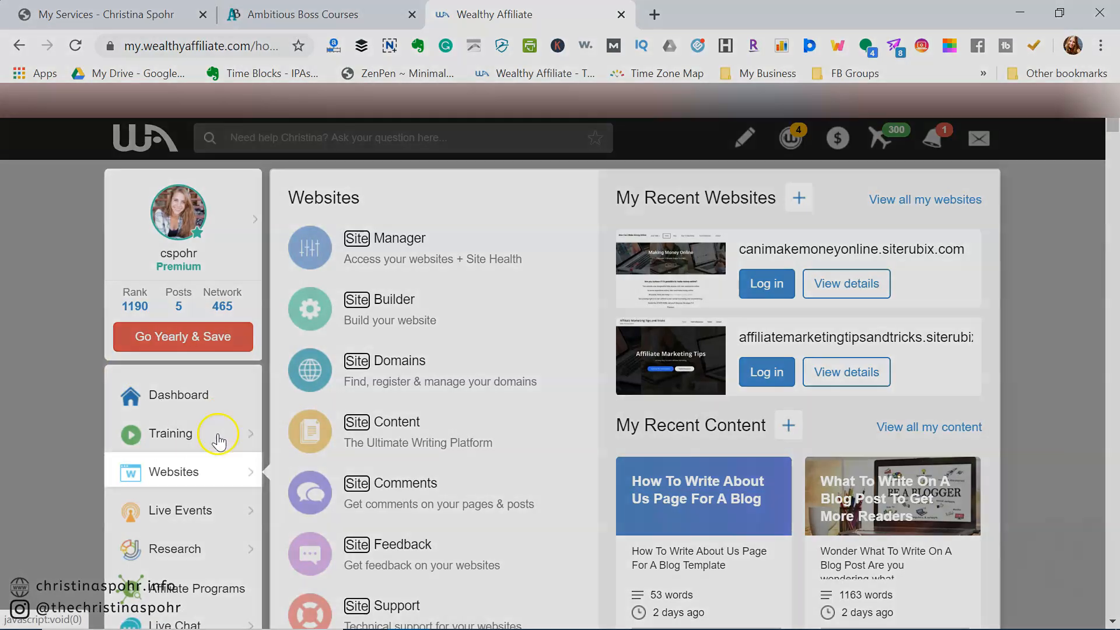
scroll(181, 532, "down", 1)
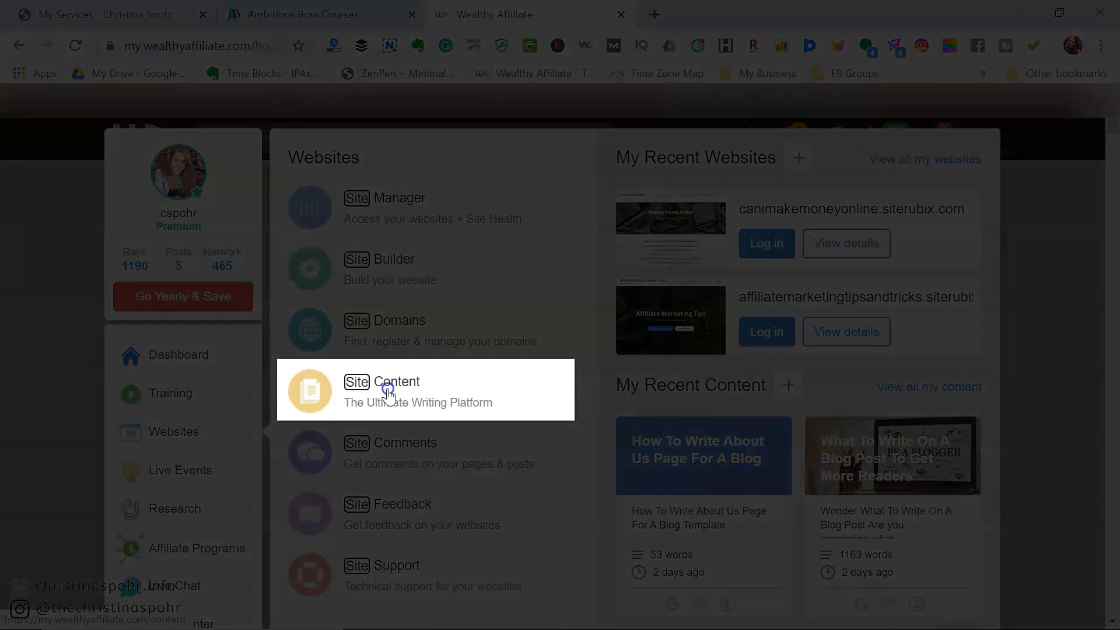
left_click(388, 390)
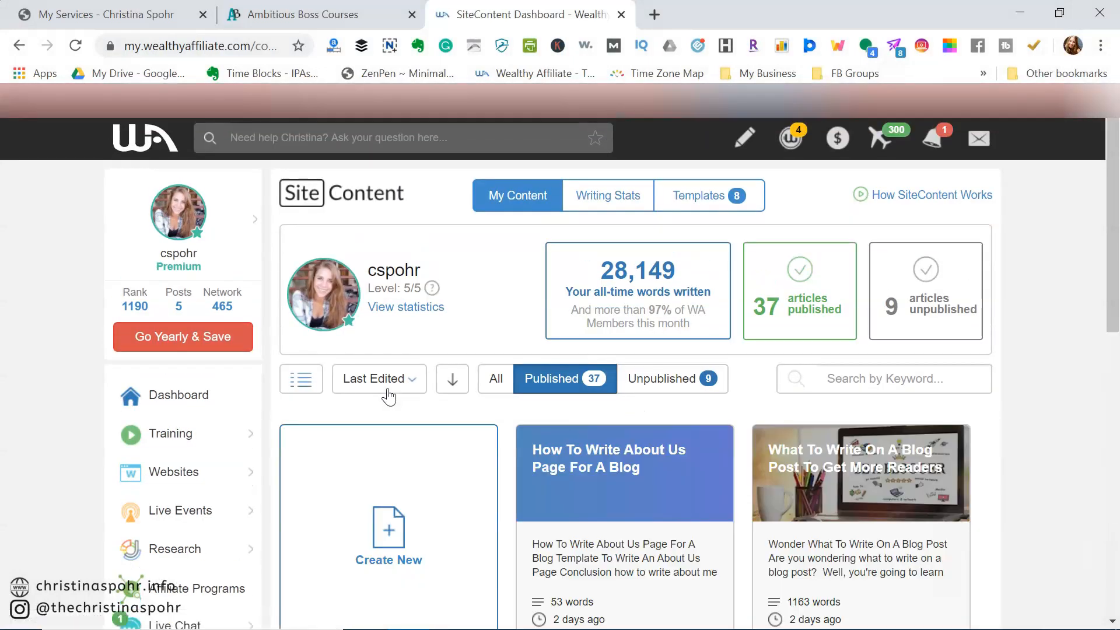
Open the writing statistics and review the template goals, writing level, Google-indexed articles, word count goal and publish article goal.
scroll(388, 396, "down", 1)
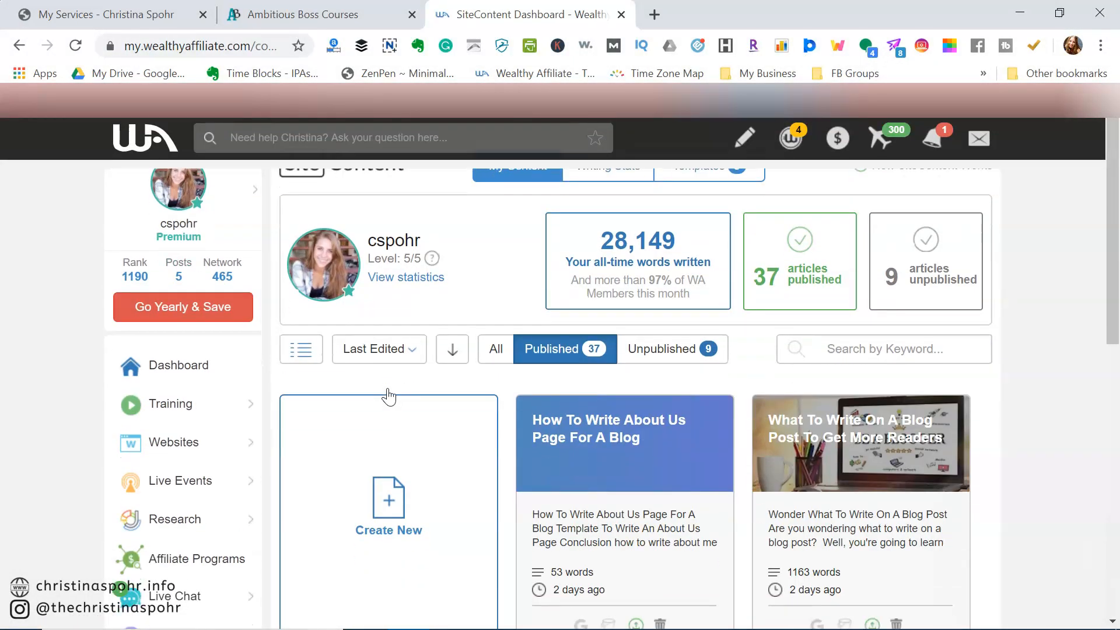
left_click(406, 279)
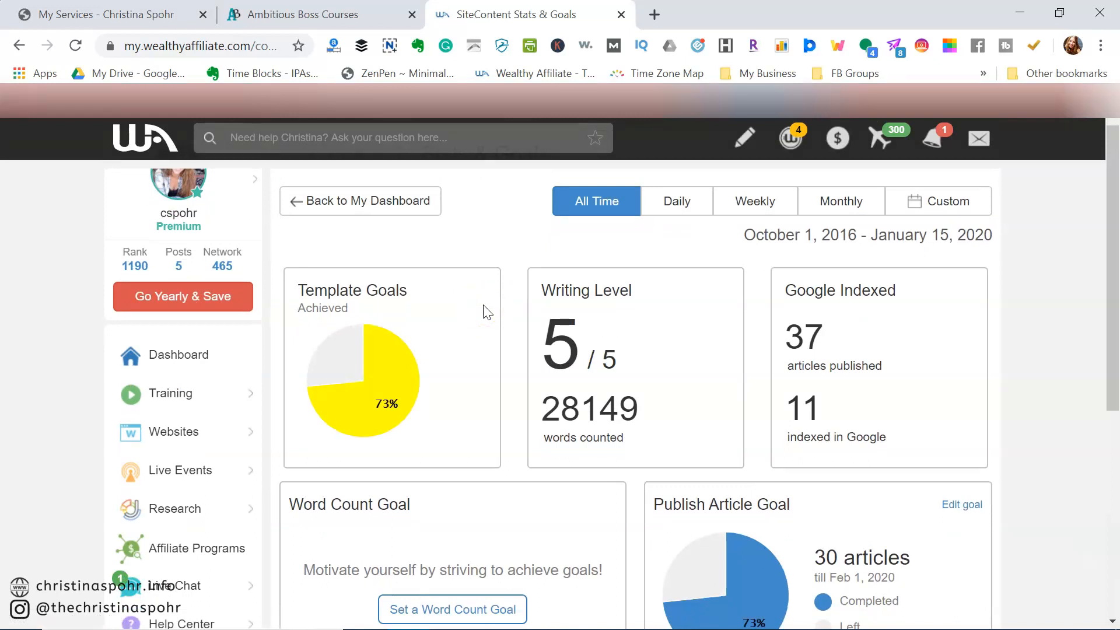
left_click(474, 306)
scroll(821, 448, "down", 1)
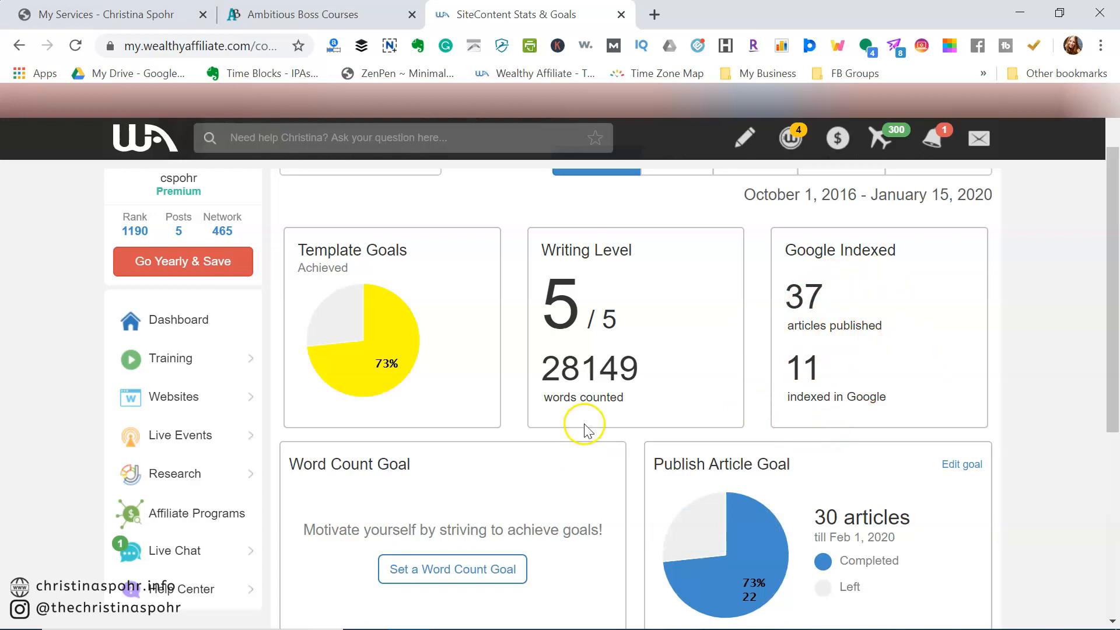
scroll(583, 424, "down", 2)
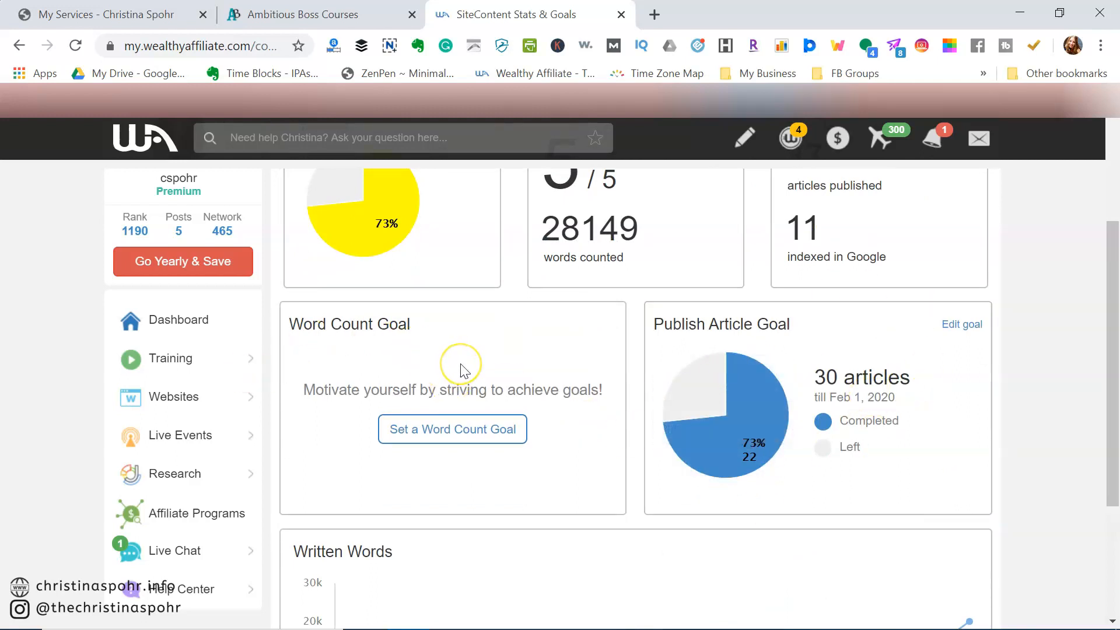
scroll(527, 419, "down", 1)
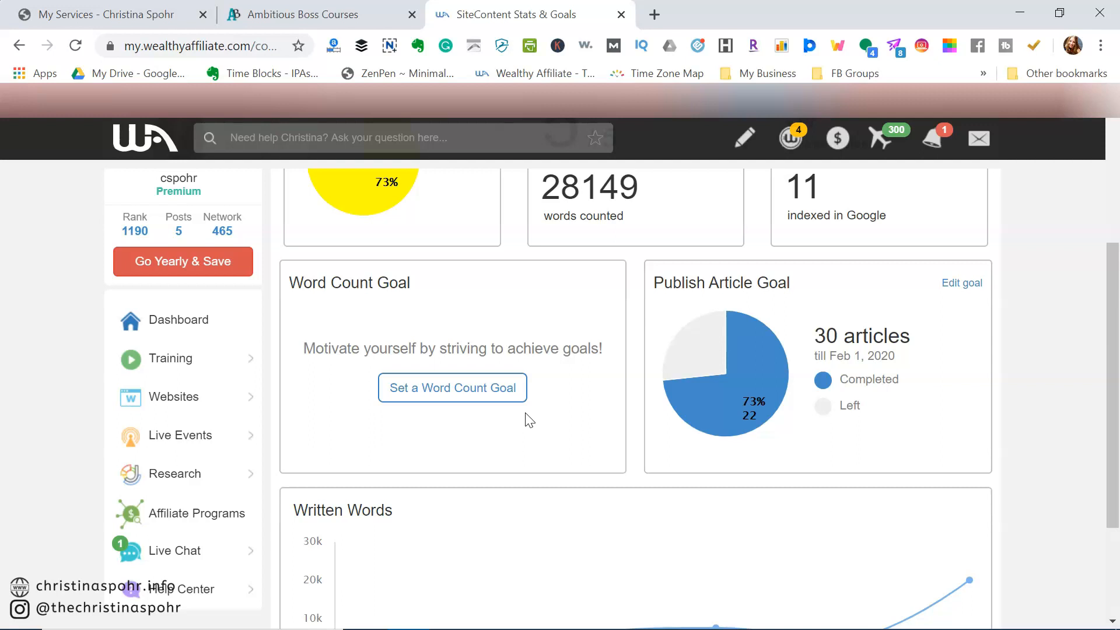
scroll(528, 288, "up", 3)
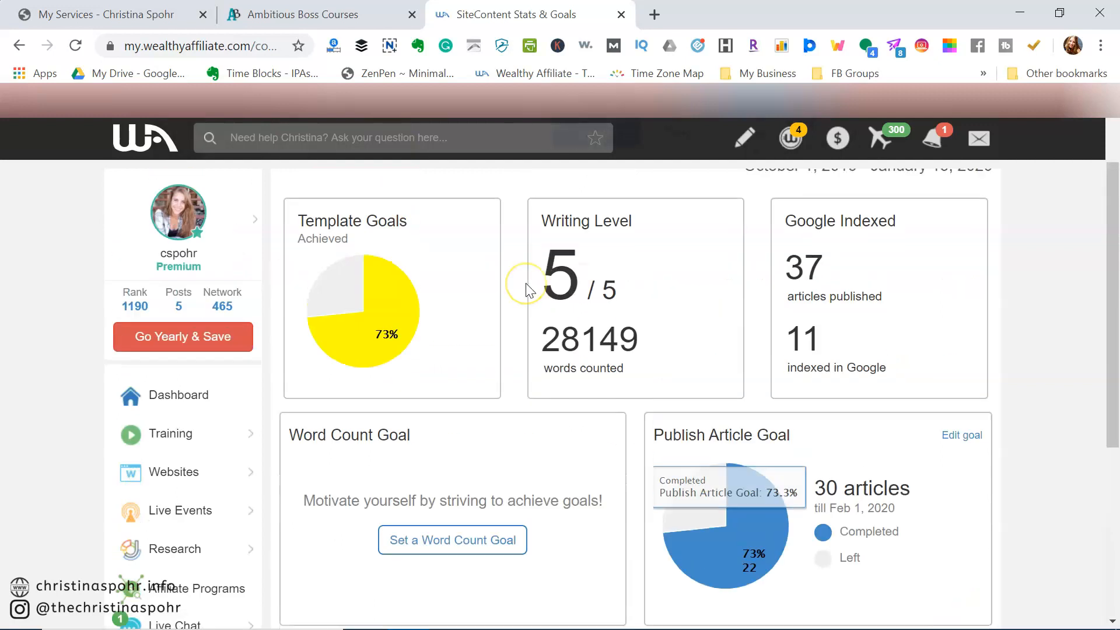
scroll(527, 288, "up", 2)
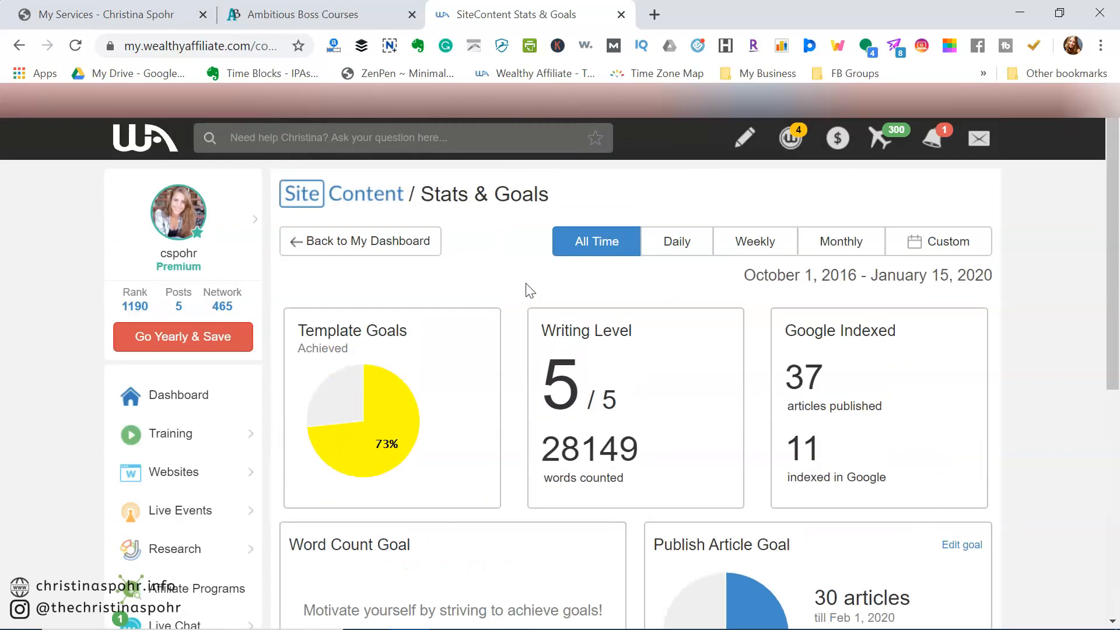
Return to the SiteContent dashboard and look through the published articles, checking their word counts and Google indexing status.
left_click(401, 241)
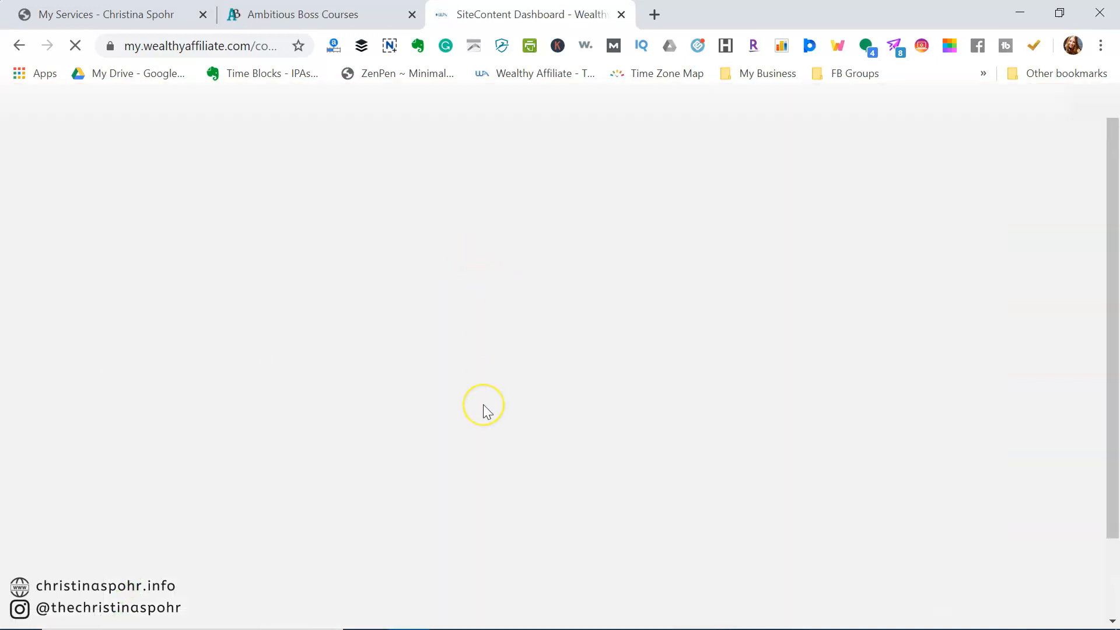
scroll(483, 404, "down", 2)
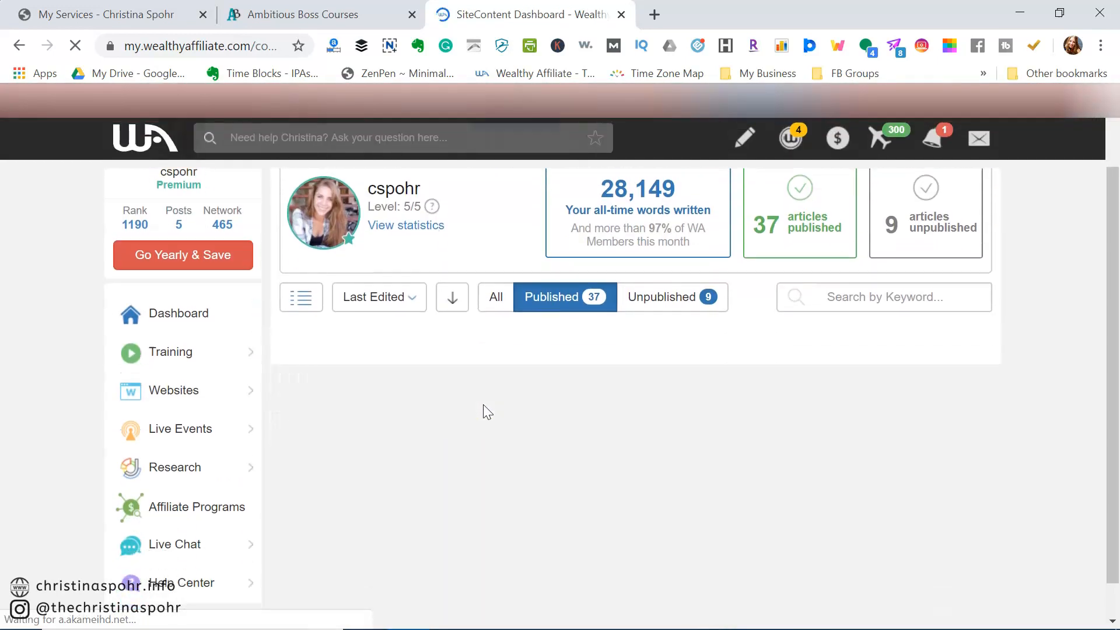
scroll(483, 408, "down", 3)
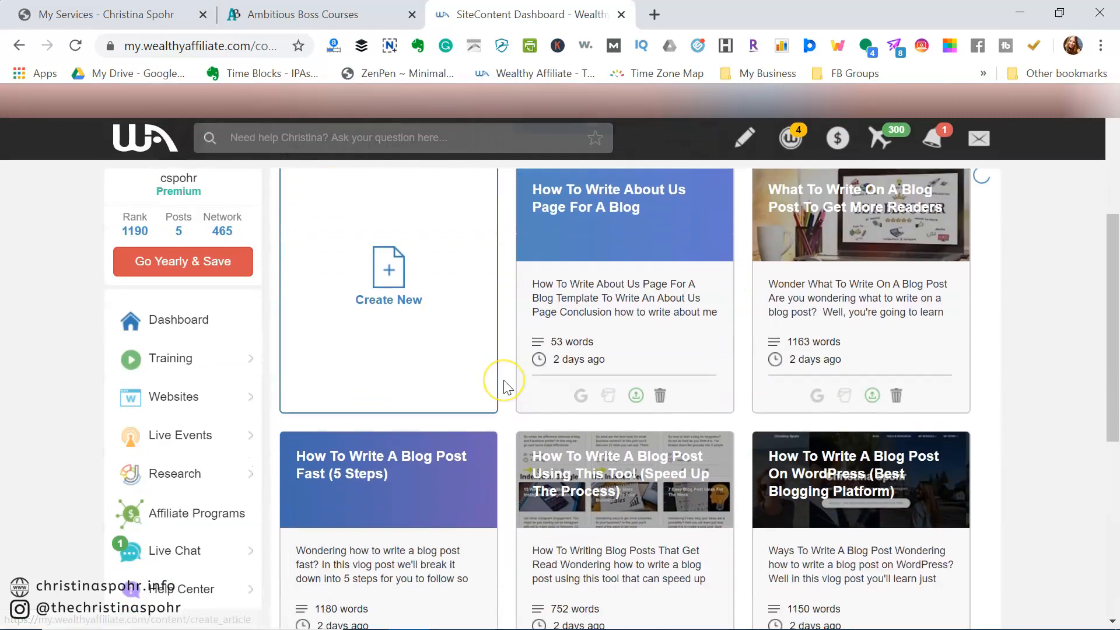
scroll(505, 387, "down", 6)
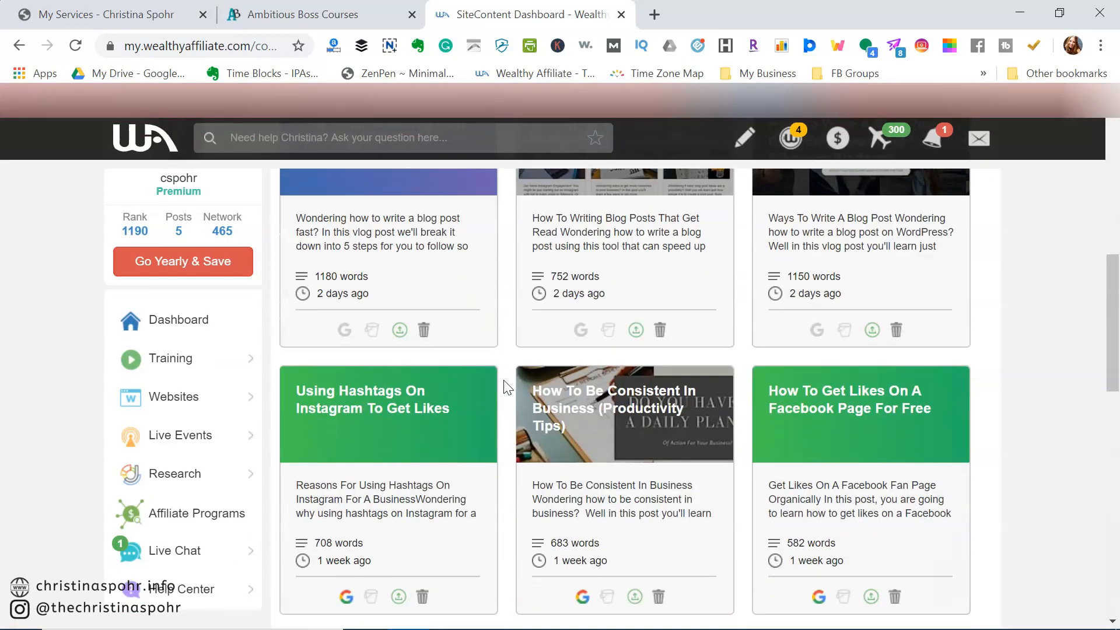
scroll(505, 386, "down", 1)
scroll(505, 386, "up", 6)
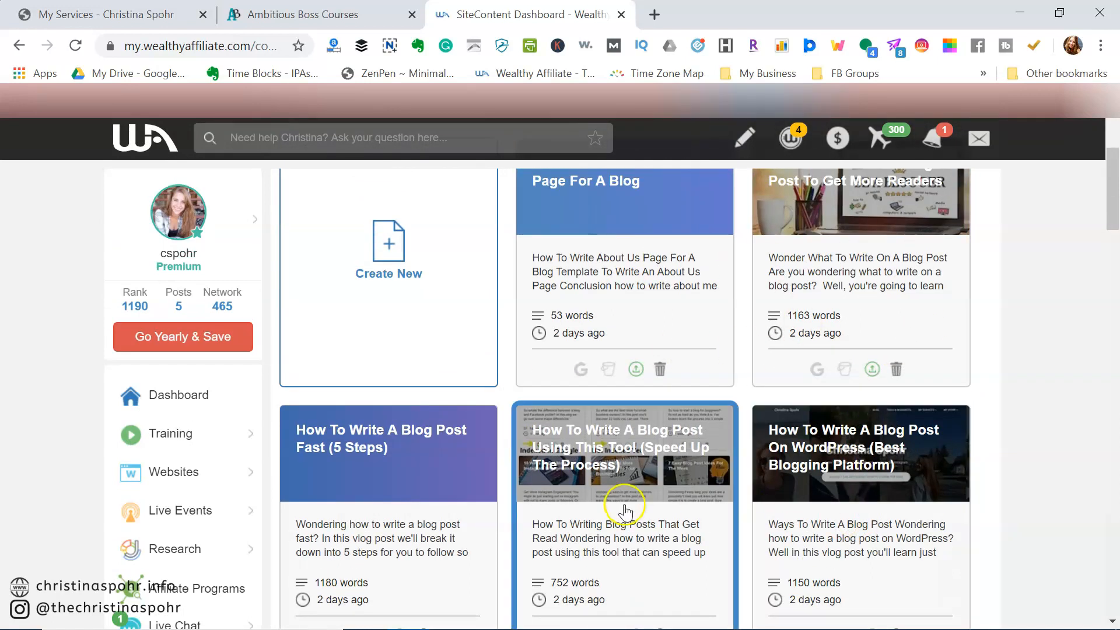
scroll(532, 512, "down", 7)
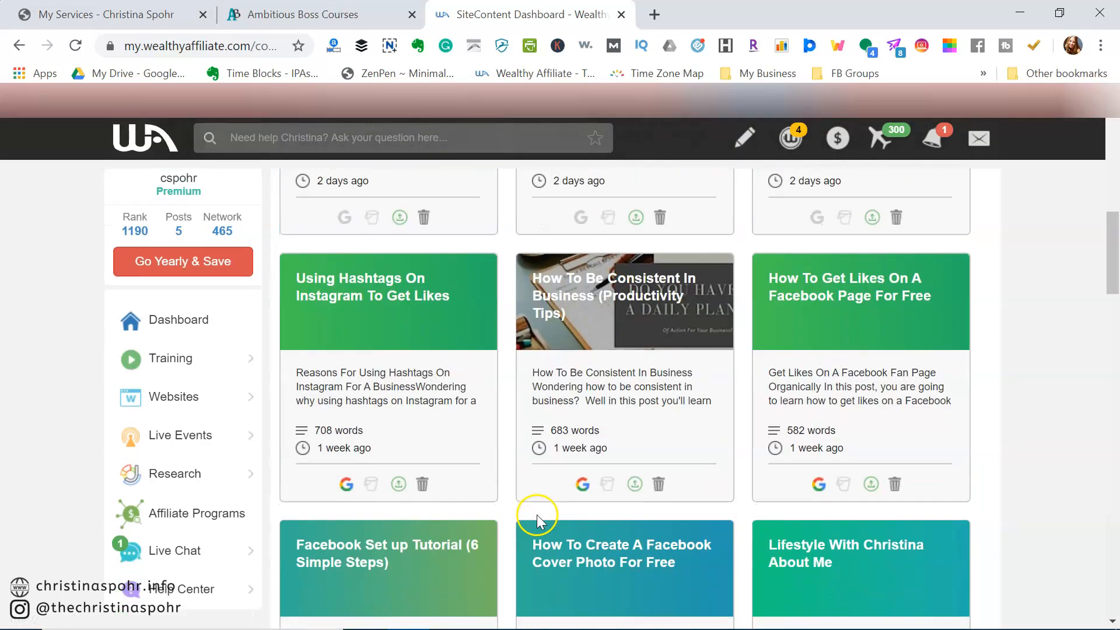
scroll(713, 420, "down", 2)
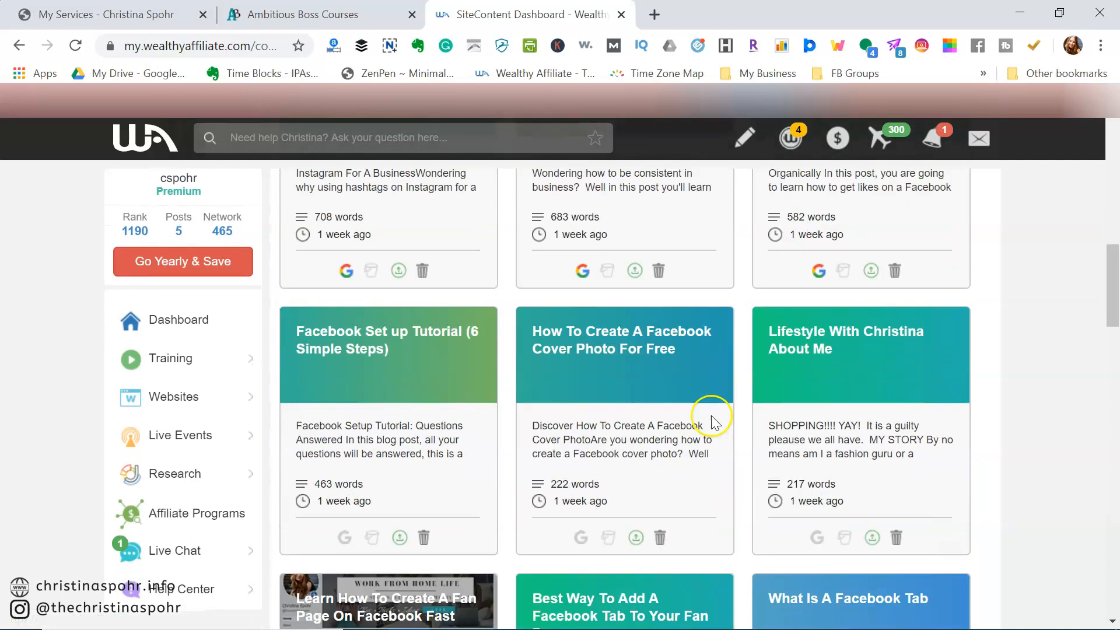
scroll(655, 490, "down", 3)
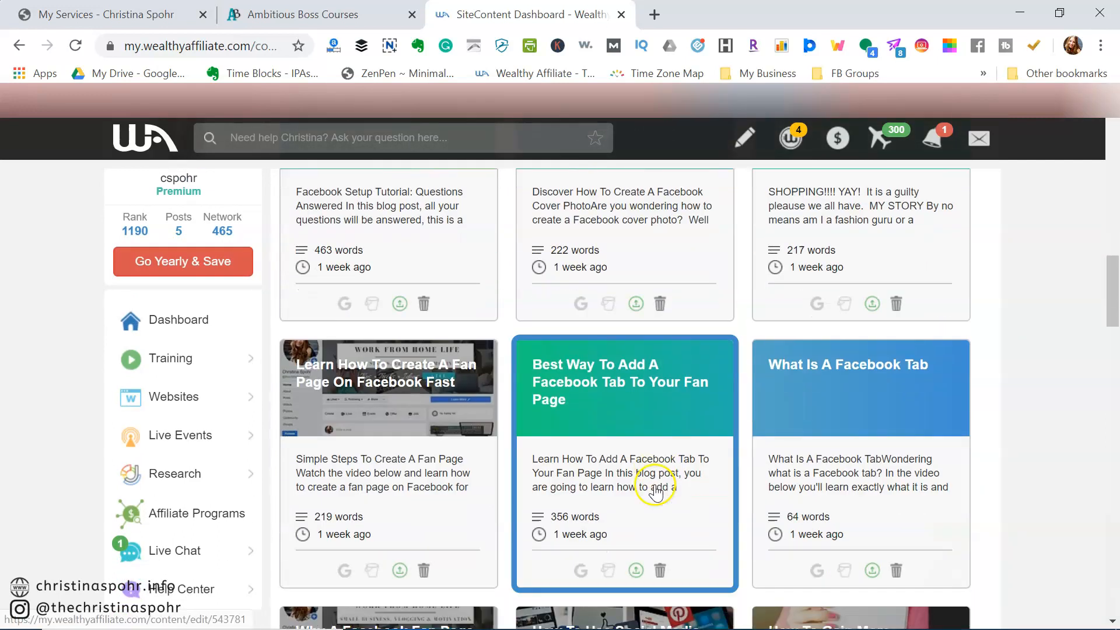
scroll(654, 490, "down", 3)
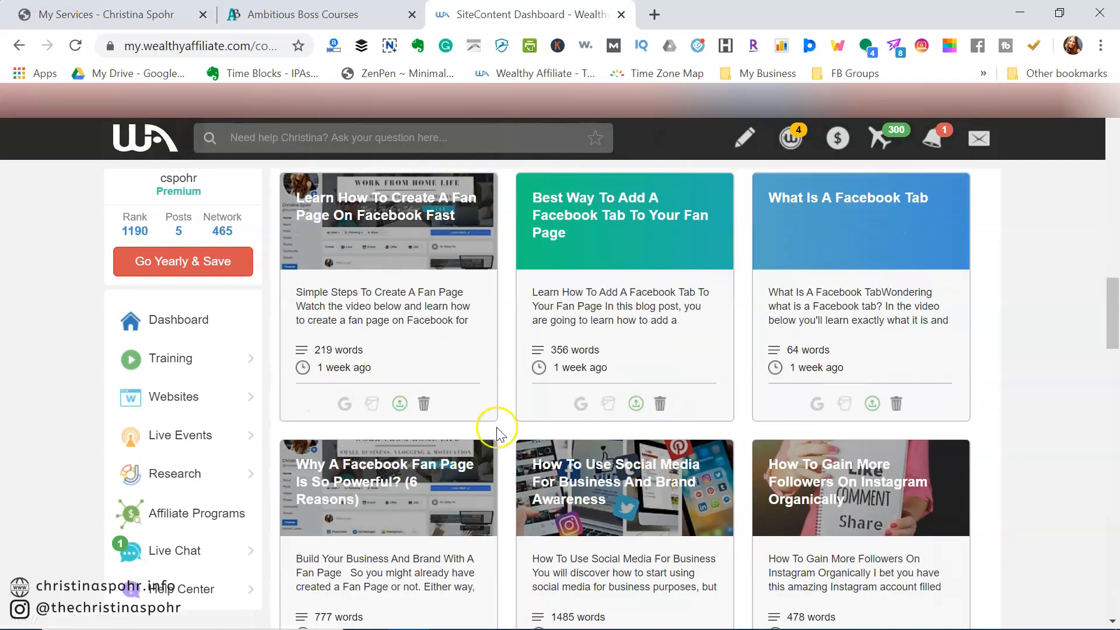
scroll(496, 432, "down", 3)
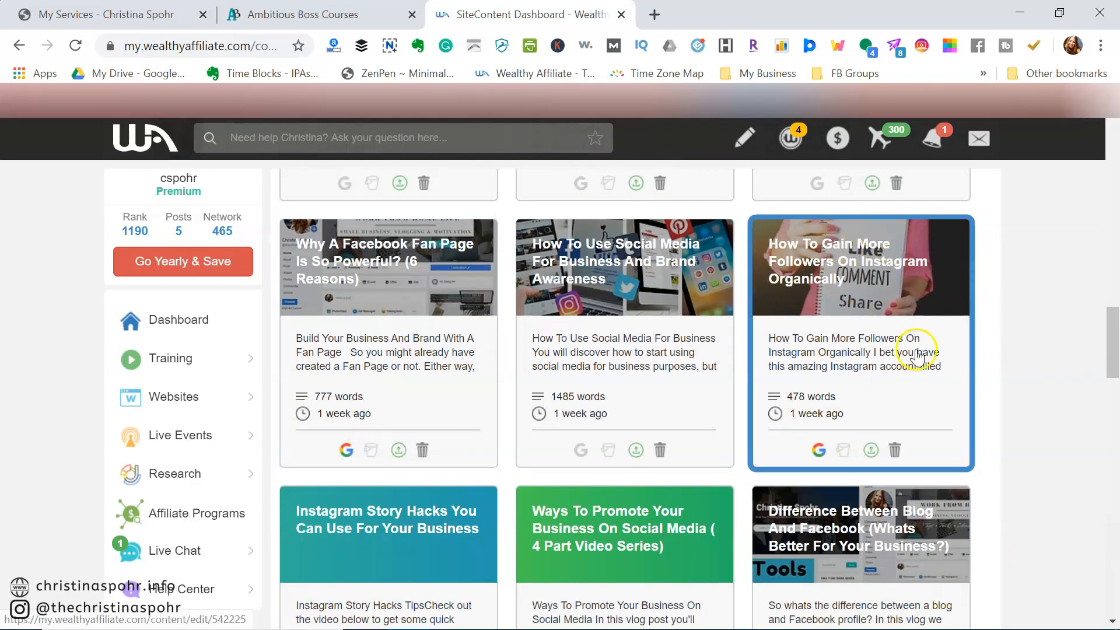
scroll(822, 374, "down", 5)
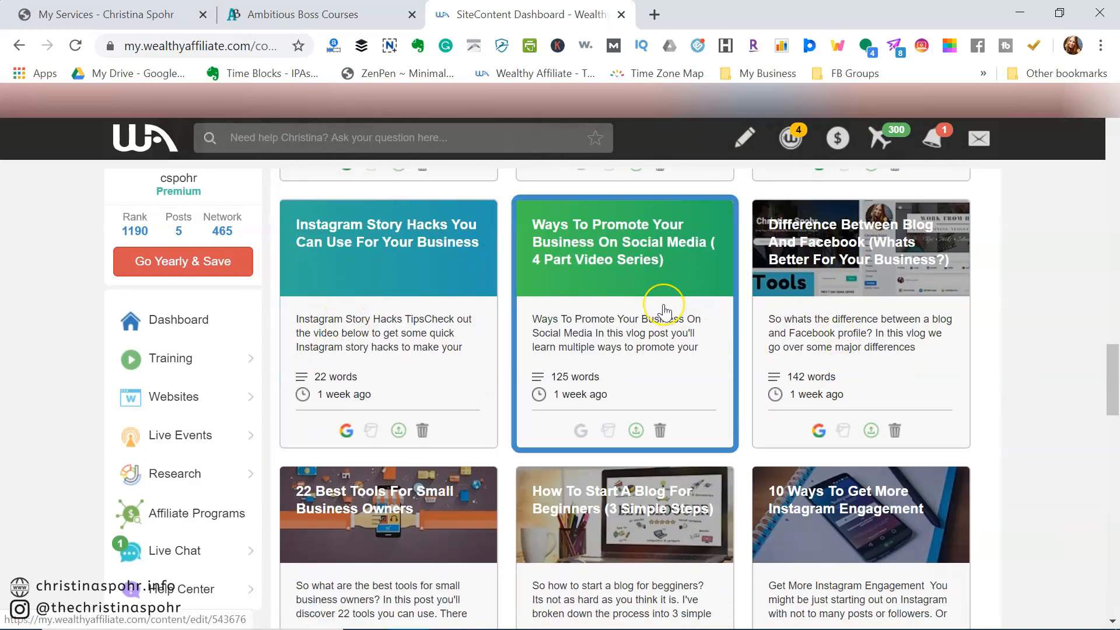
scroll(663, 309, "down", 4)
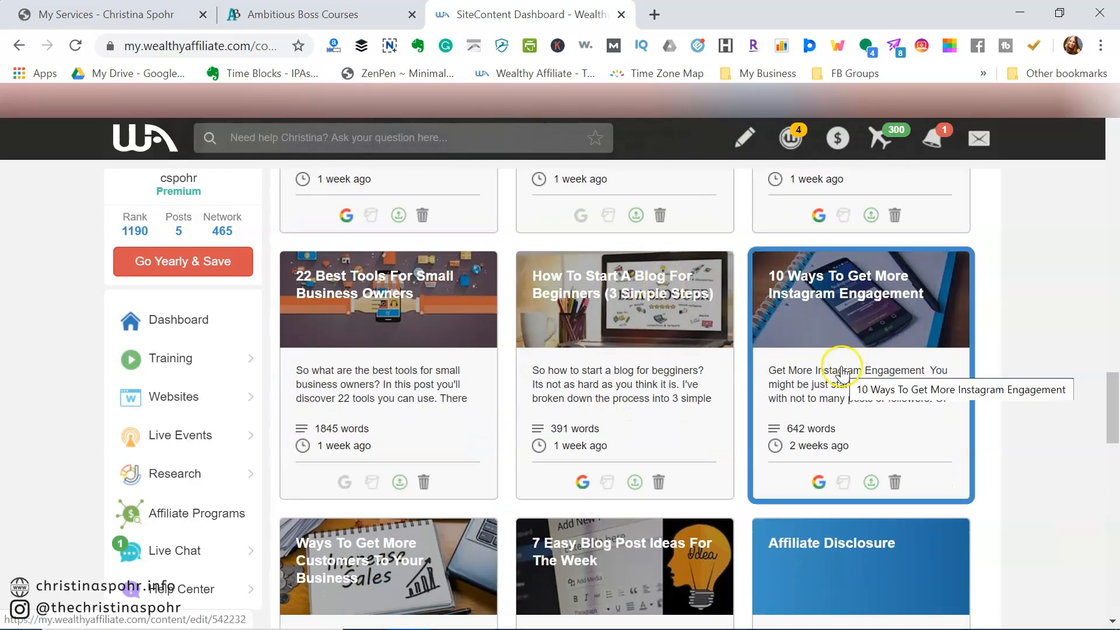
scroll(842, 374, "up", 15)
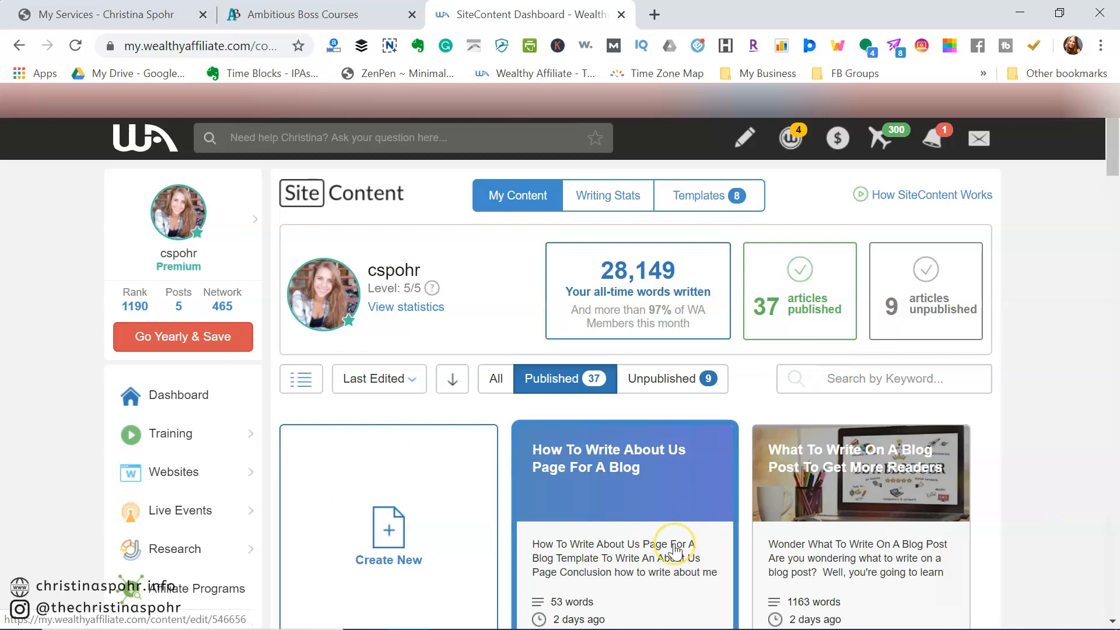
scroll(674, 548, "down", 2)
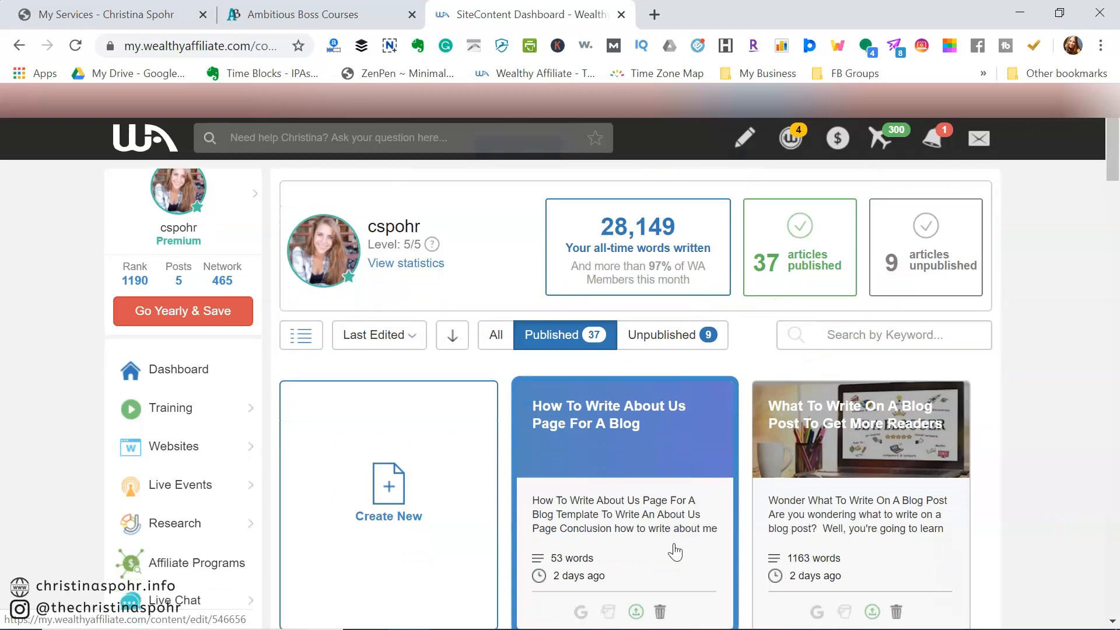
scroll(675, 548, "up", 2)
left_click(374, 539)
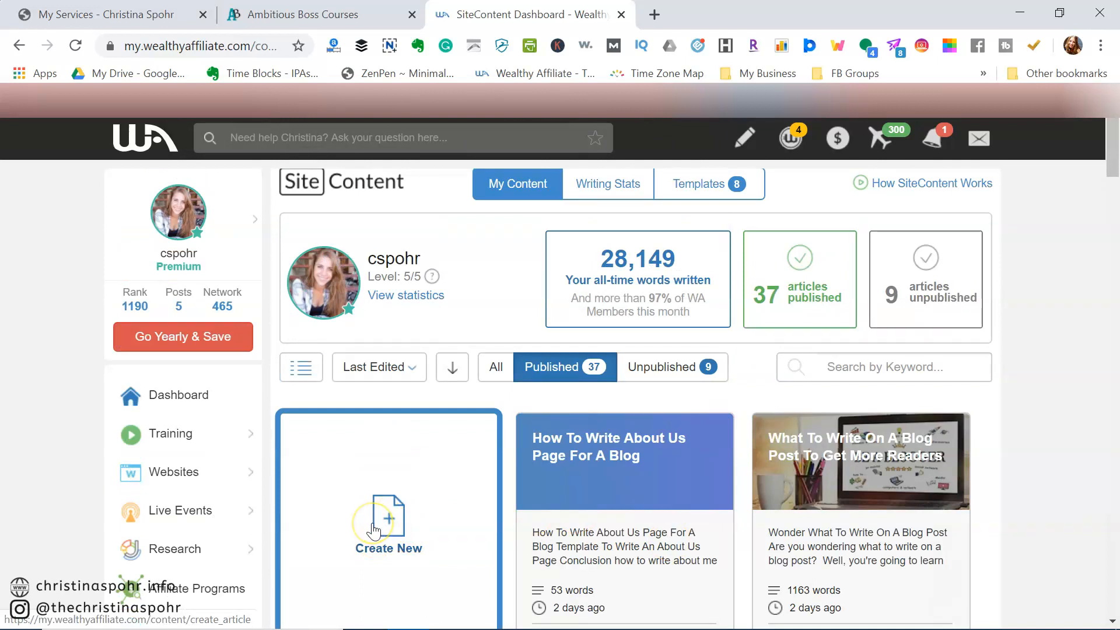
scroll(374, 531, "up", 1)
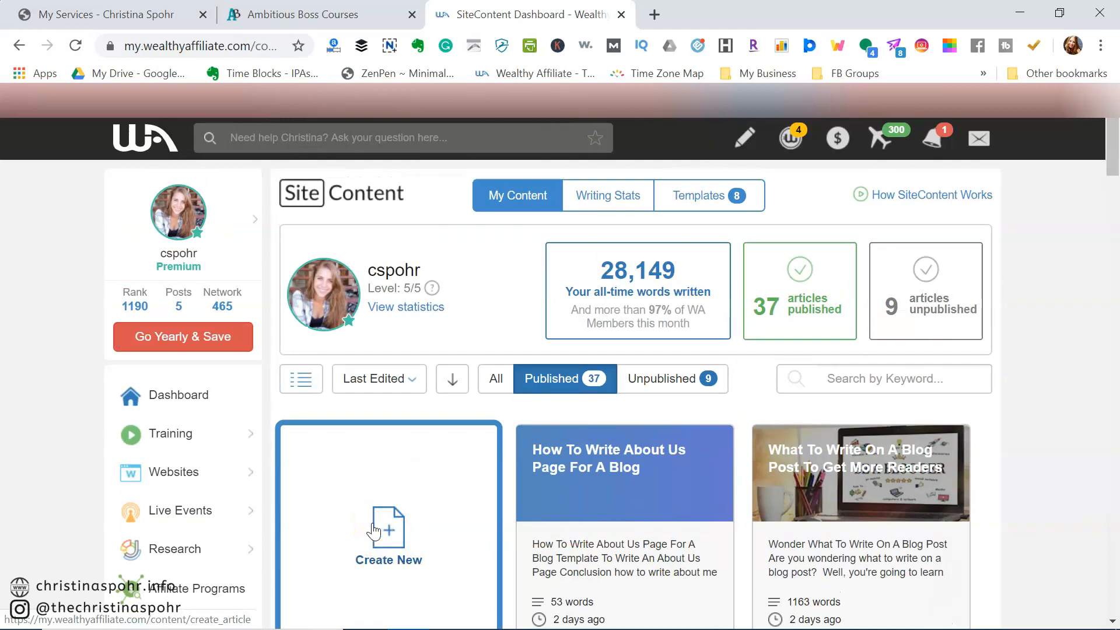
Go to the SiteContent writing templates and open the About Me template in a new tab.
left_click(679, 214)
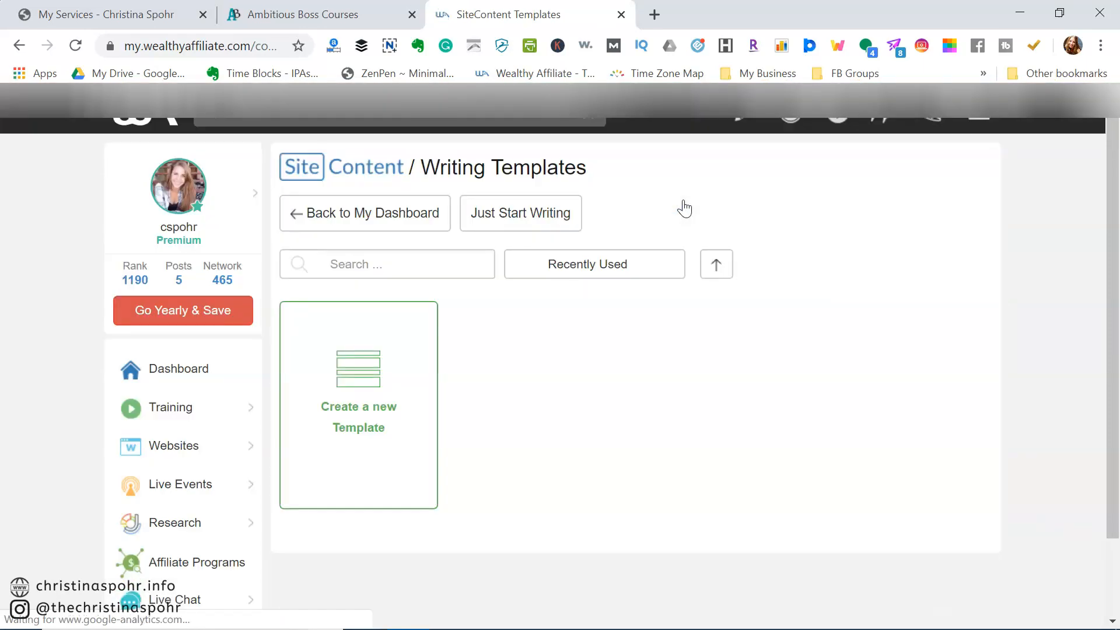
scroll(578, 425, "down", 1)
scroll(577, 426, "down", 1)
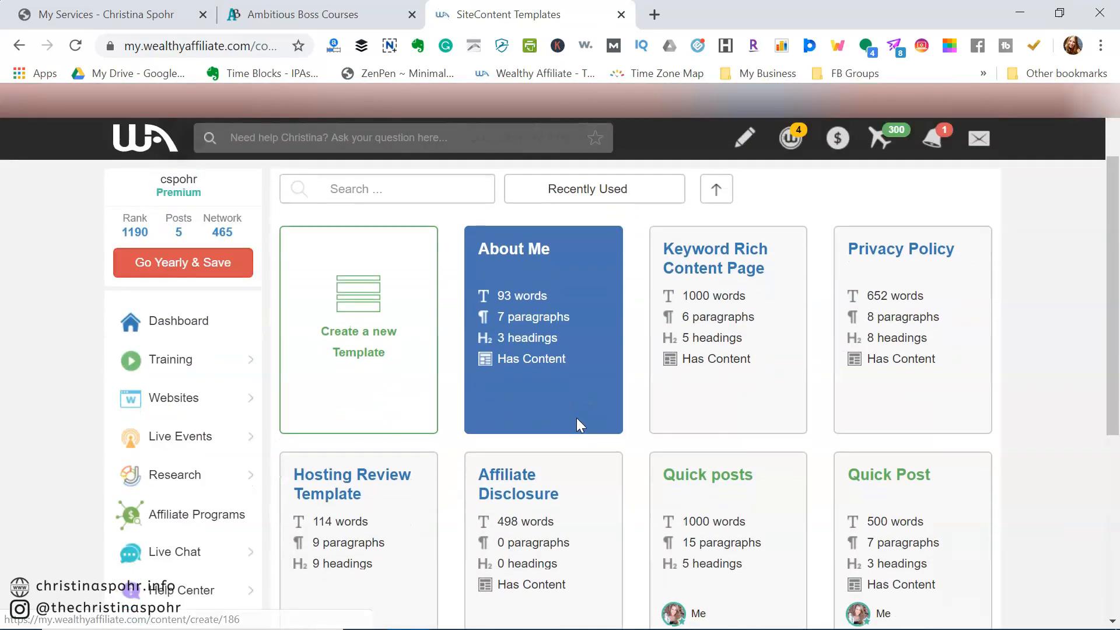
scroll(578, 426, "down", 1)
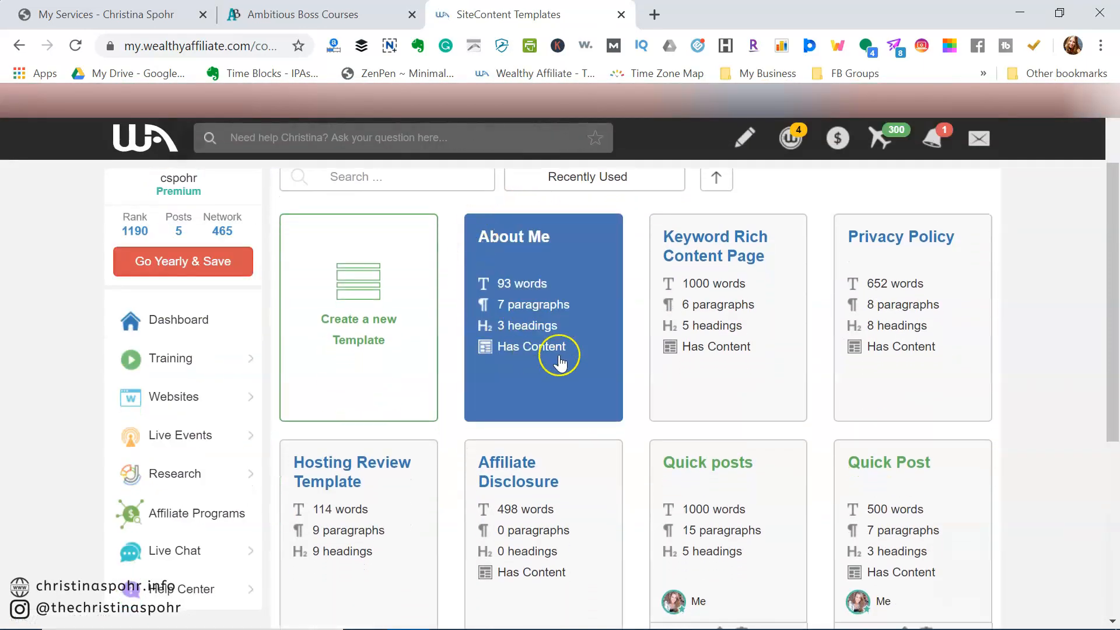
right_click(501, 303)
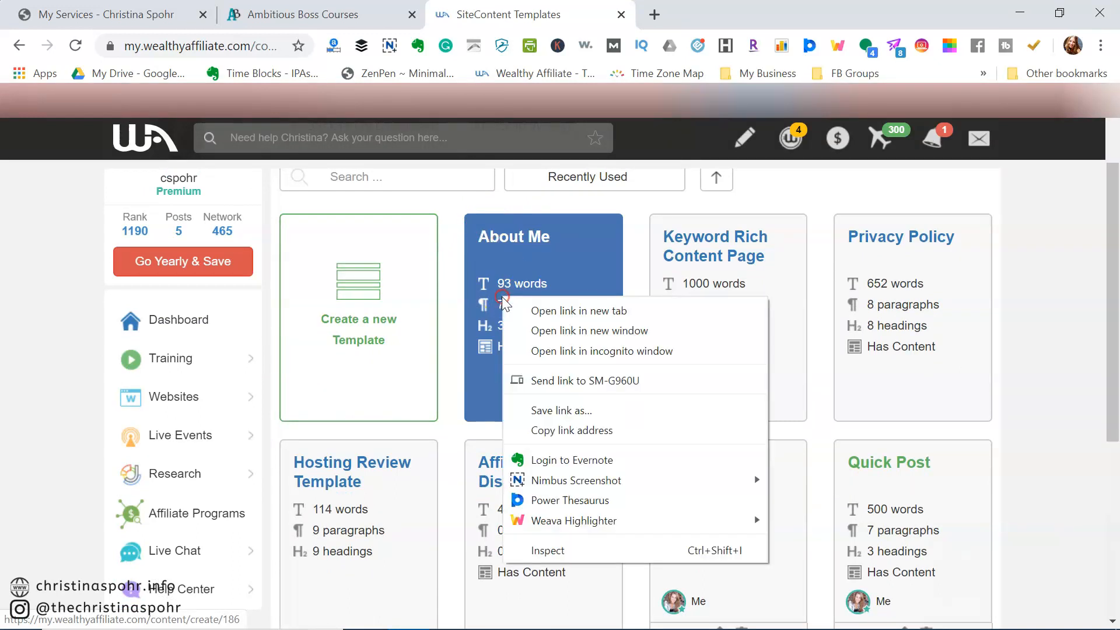
left_click(549, 305)
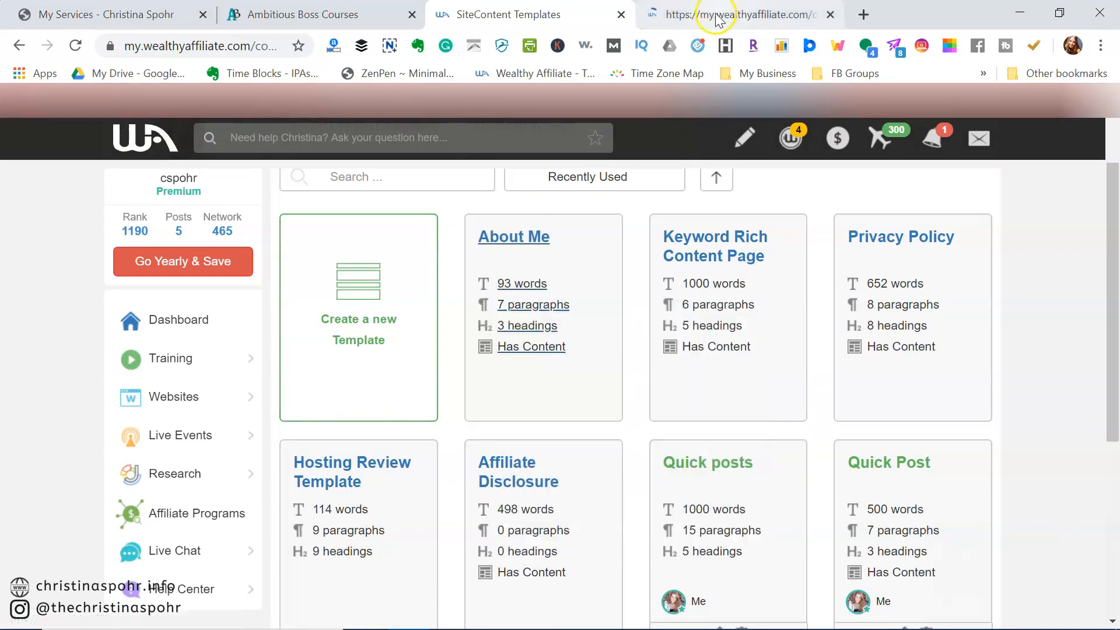
Examine the About Me template in the editor, from the welcome paragraph through the story, help and site goal sections to the closing.
left_click(712, 14)
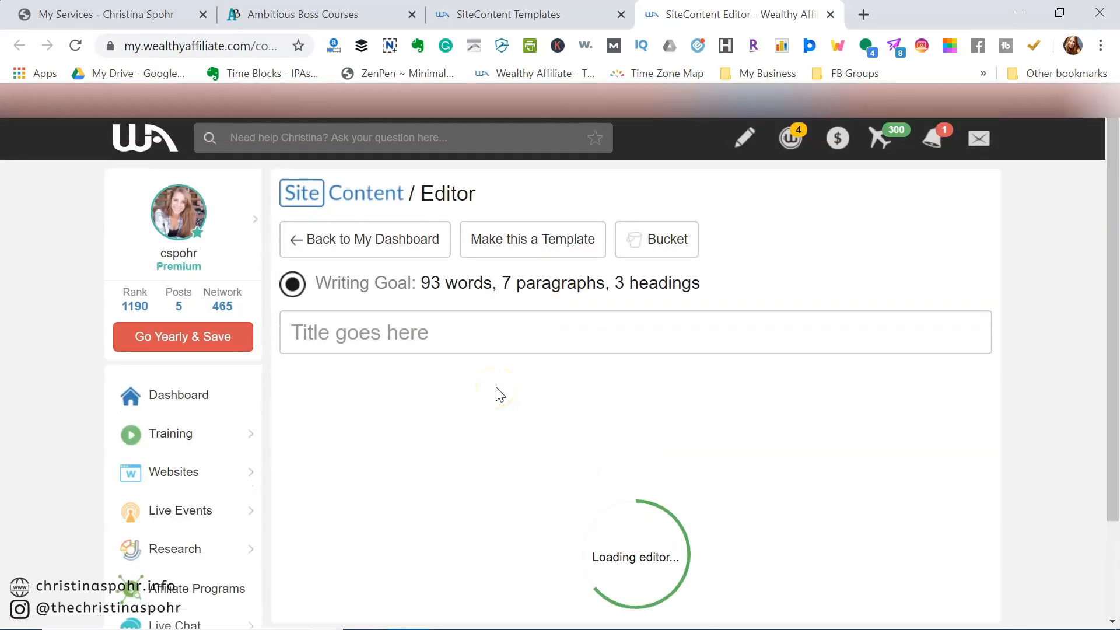
scroll(500, 394, "down", 2)
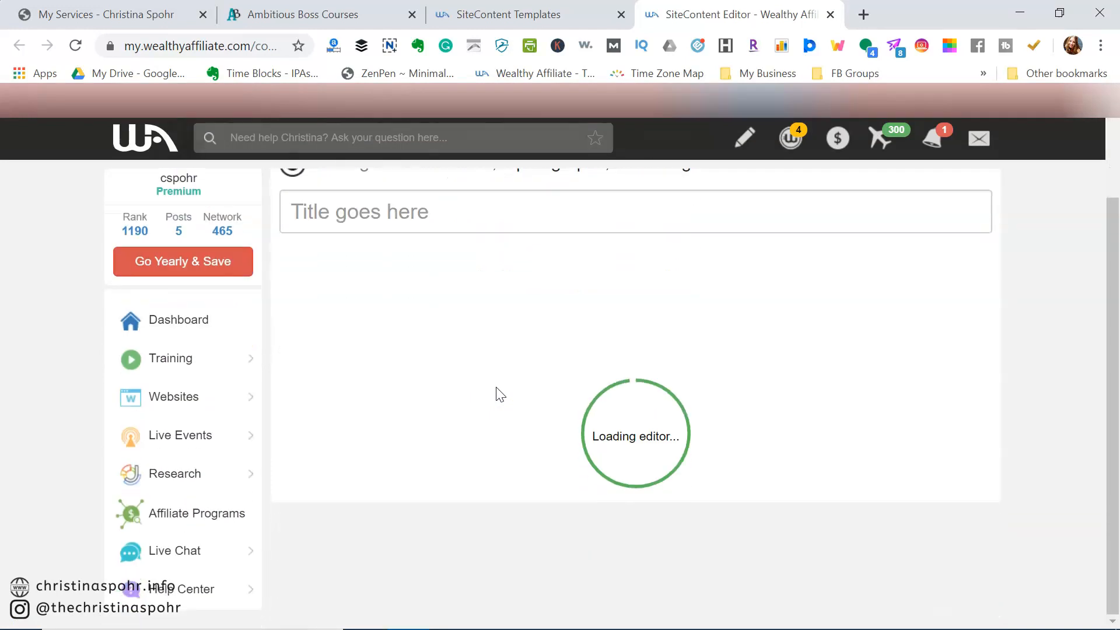
scroll(497, 388, "down", 1)
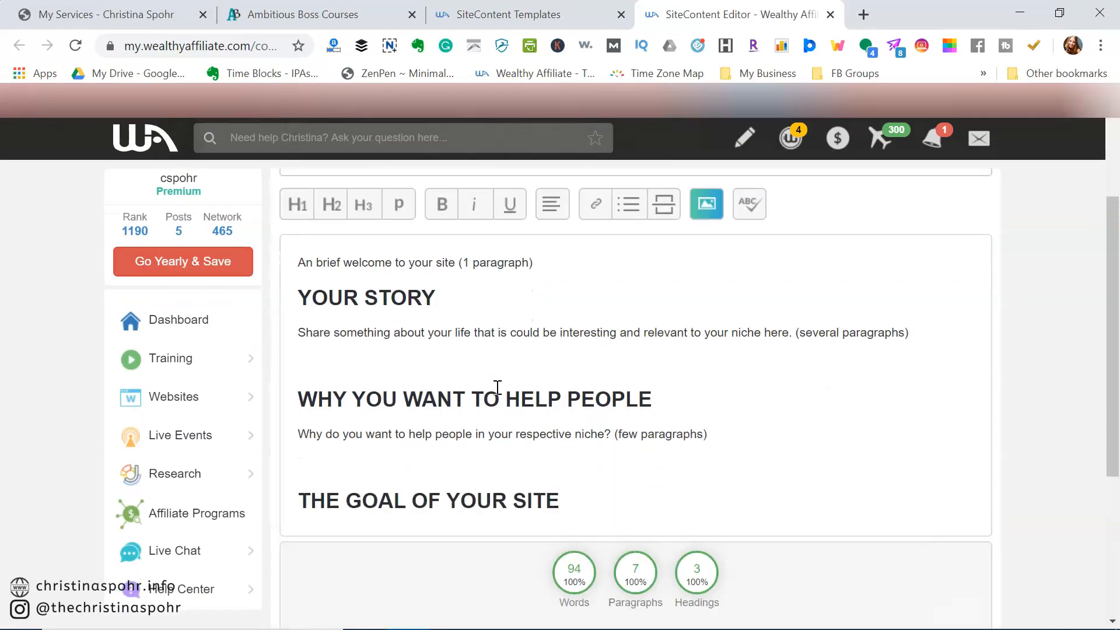
scroll(521, 427, "down", 1)
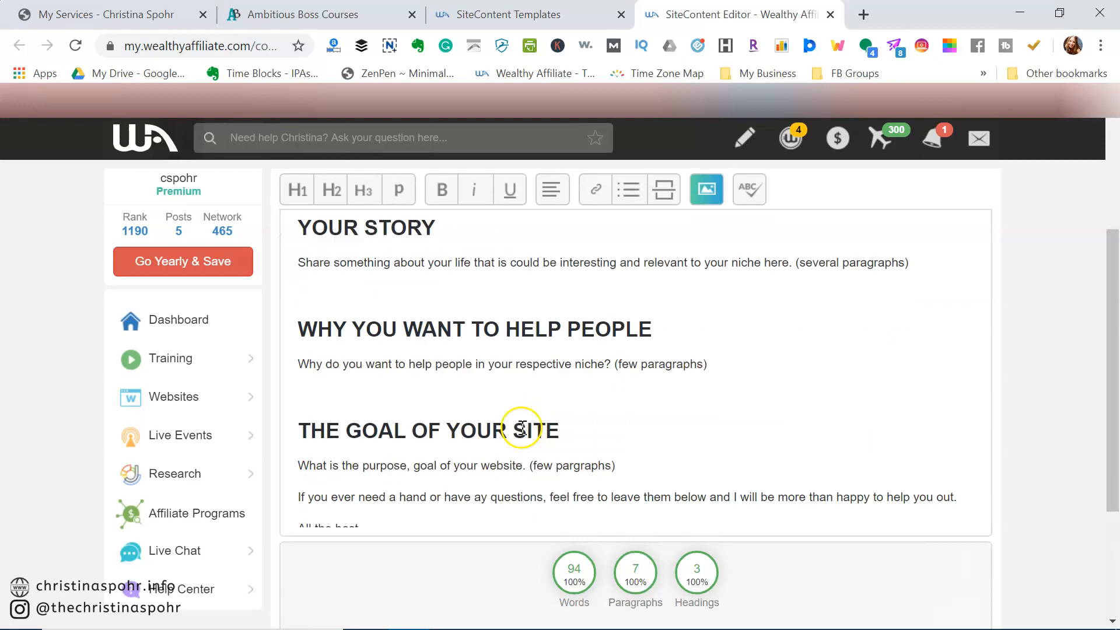
scroll(537, 388, "down", 2)
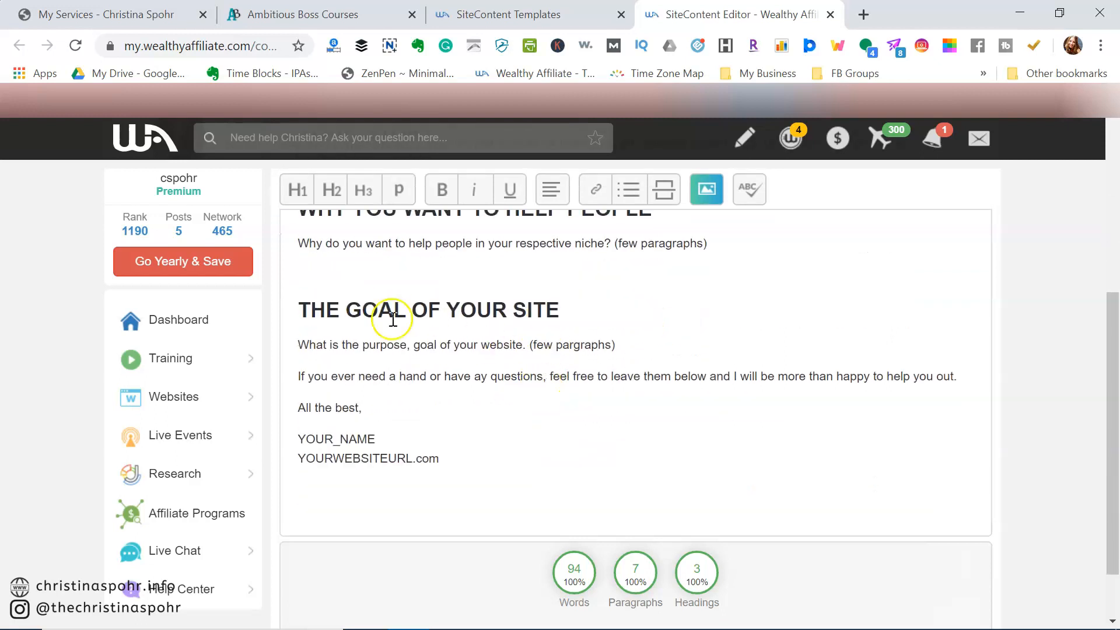
scroll(601, 334, "up", 3)
scroll(602, 334, "up", 3)
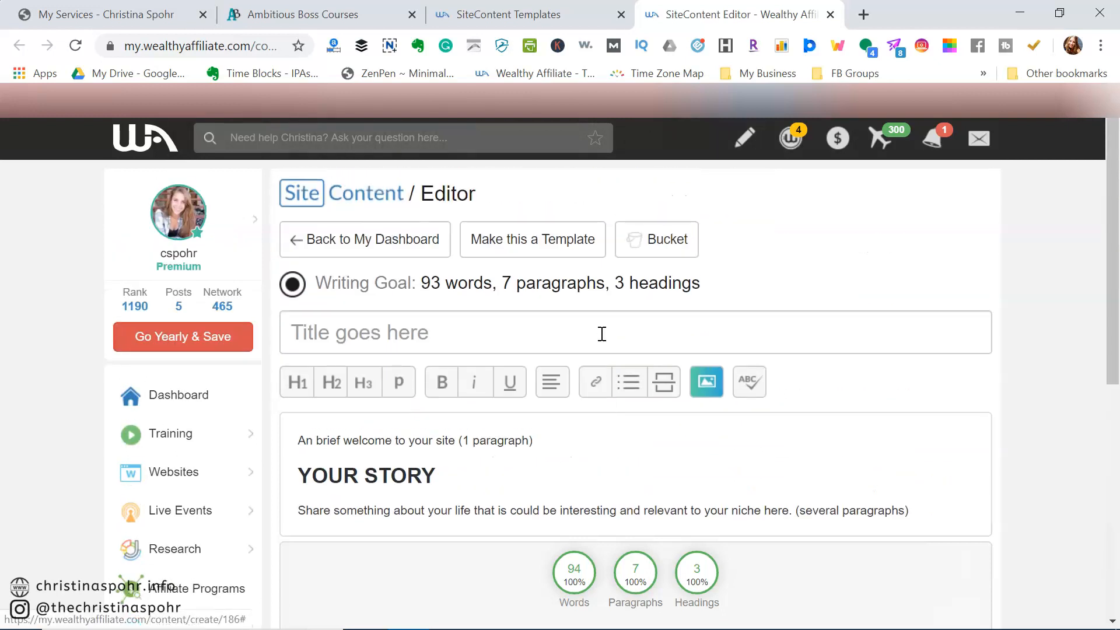
Leave the About Me editor for the SiteContent dashboard and return to the writing templates list.
left_click(361, 236)
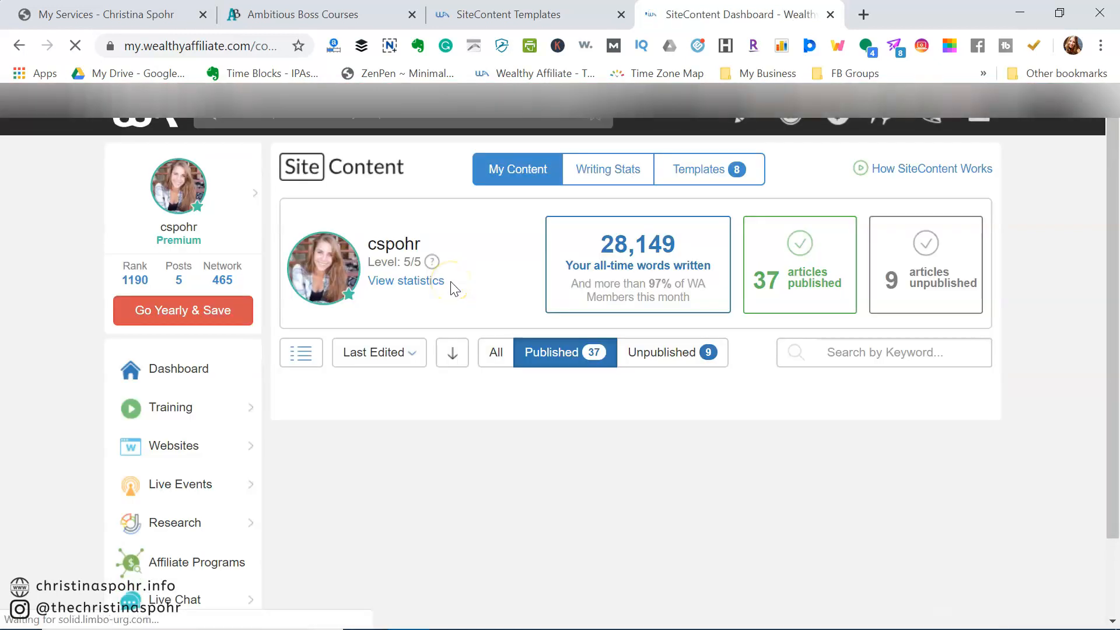
left_click(703, 209)
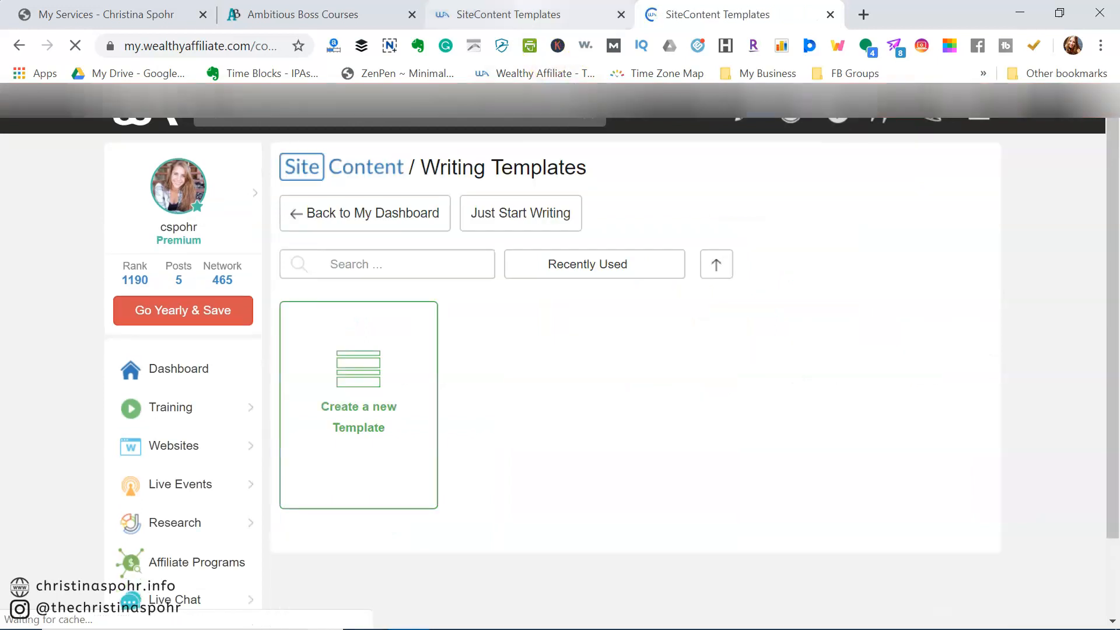
left_click(567, 16)
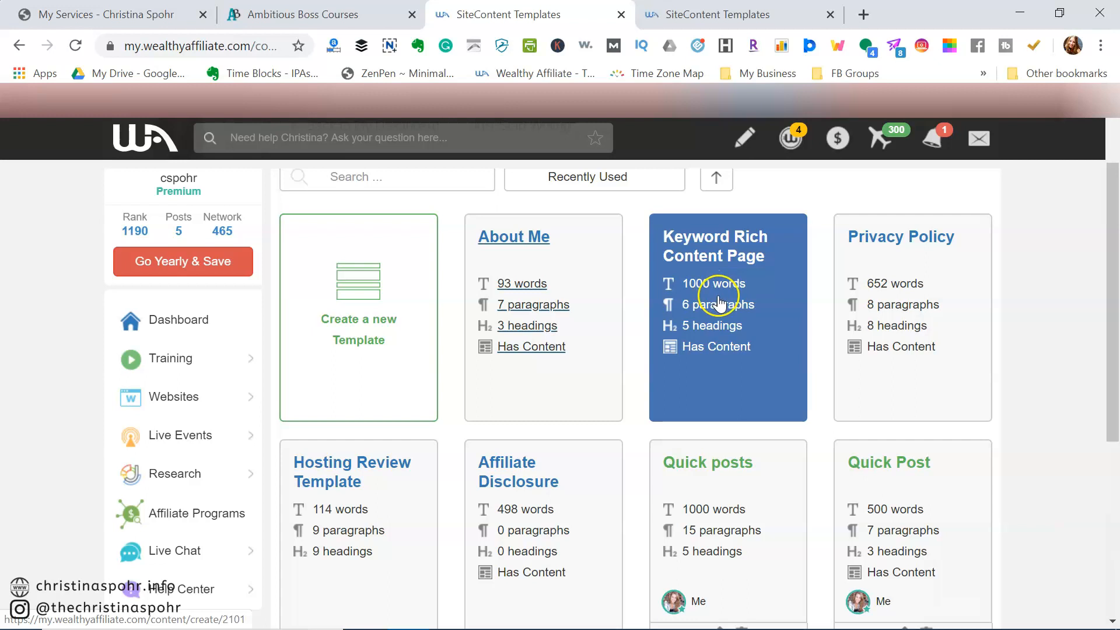
Look through the available writing templates, comparing the word, paragraph and heading goals of the default and self-made ones.
scroll(532, 332, "down", 1)
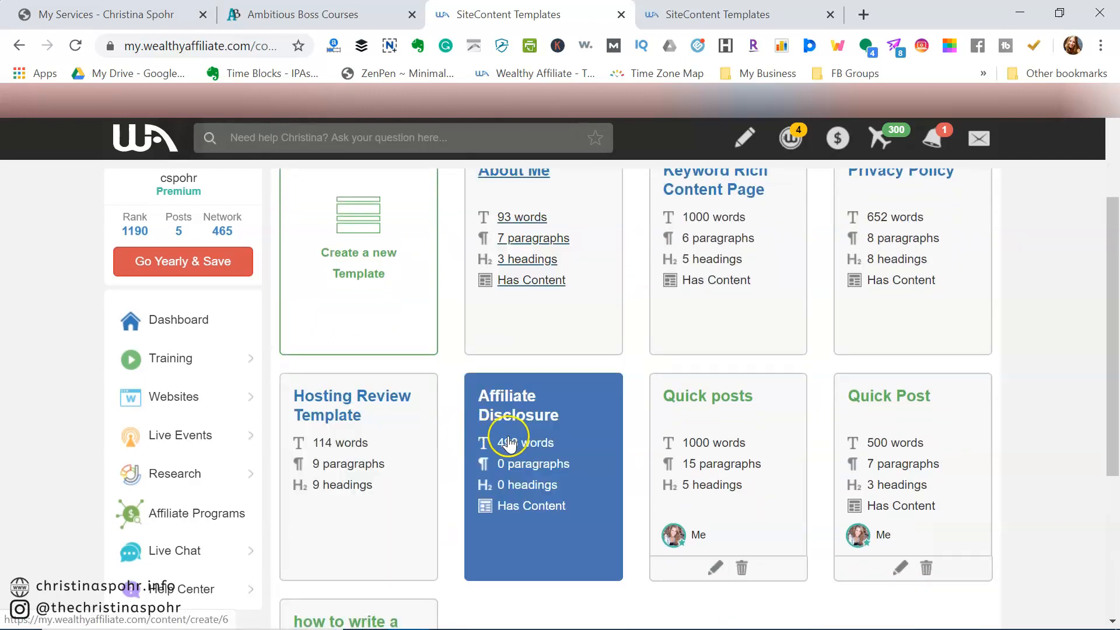
scroll(508, 441, "down", 1)
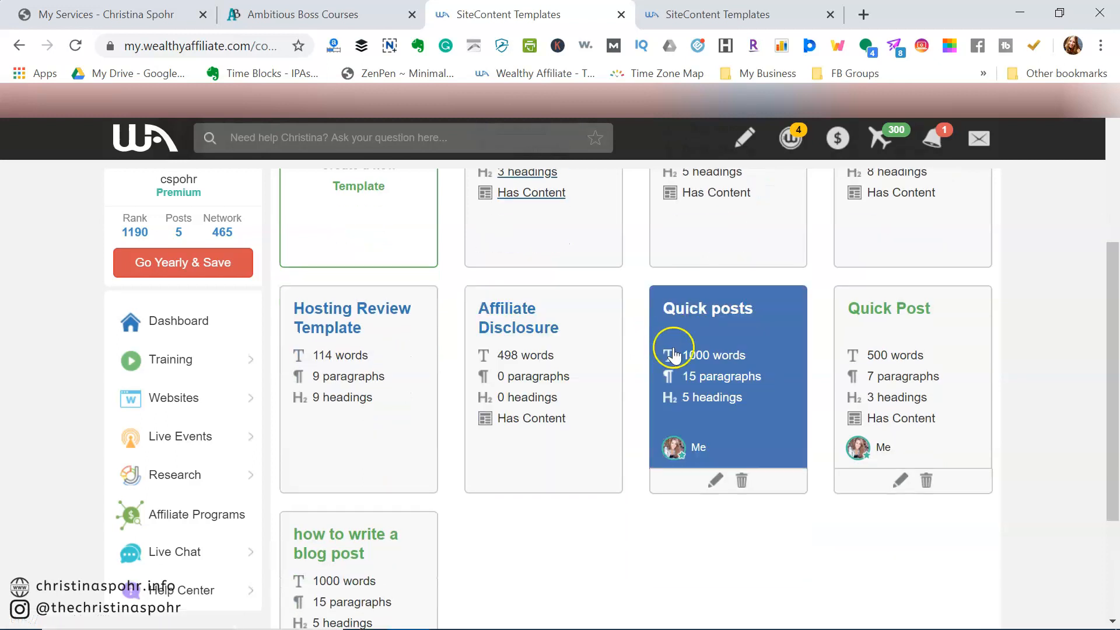
scroll(440, 474, "down", 1)
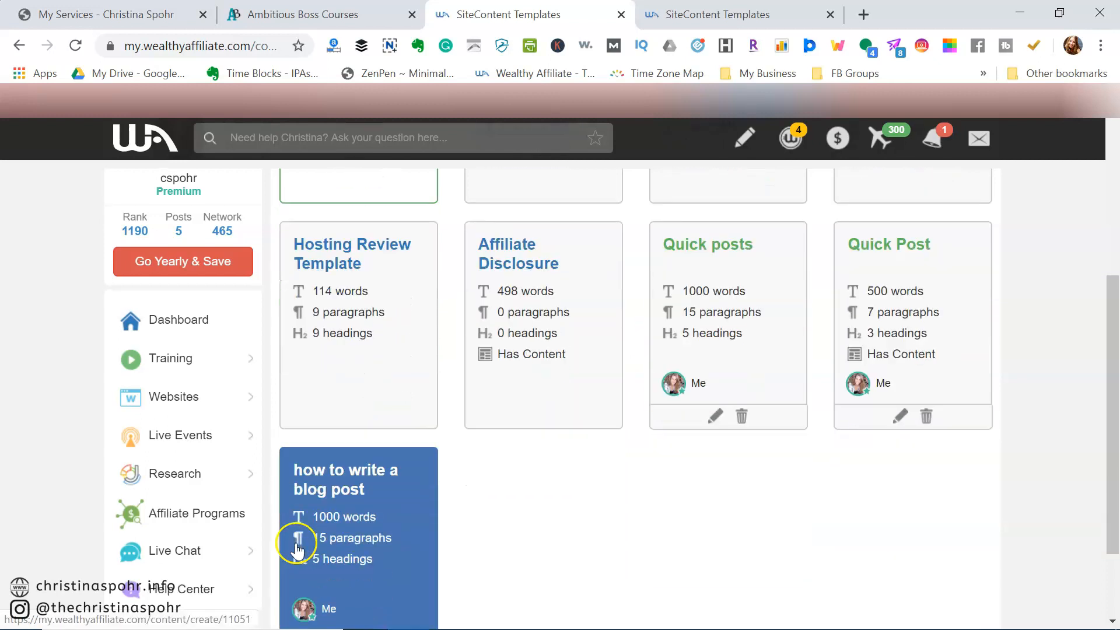
scroll(344, 515, "down", 2)
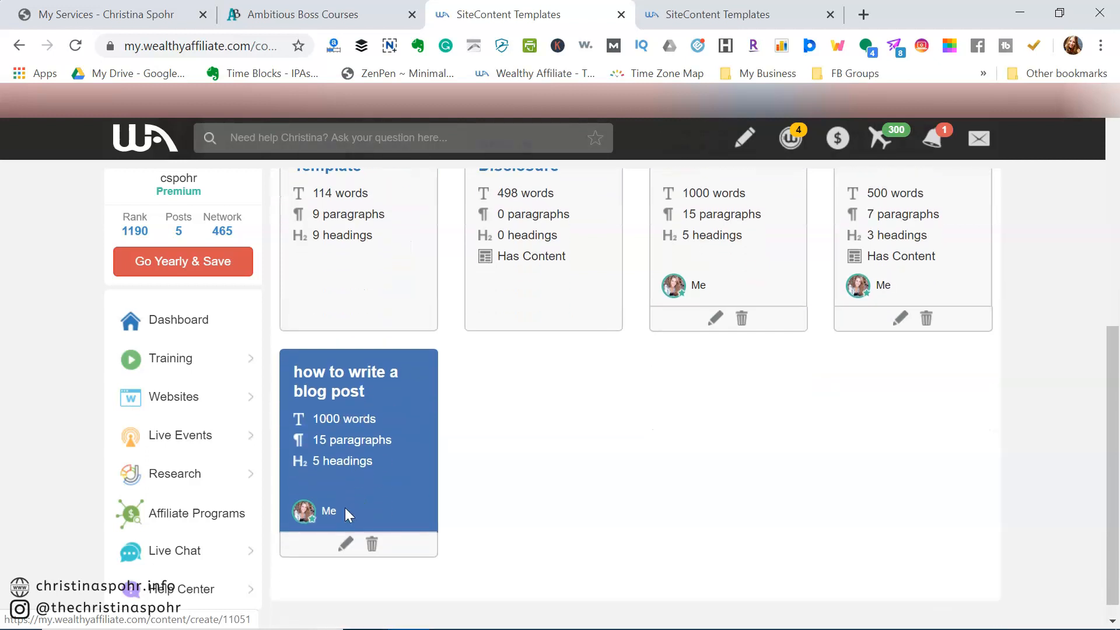
scroll(586, 498, "up", 2)
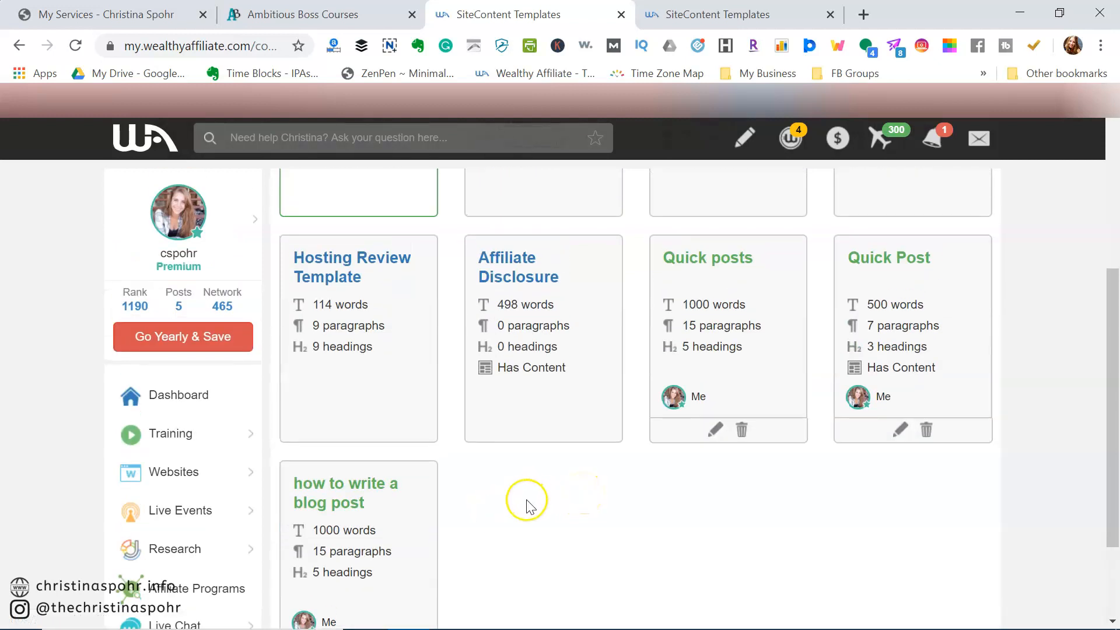
scroll(525, 502, "down", 2)
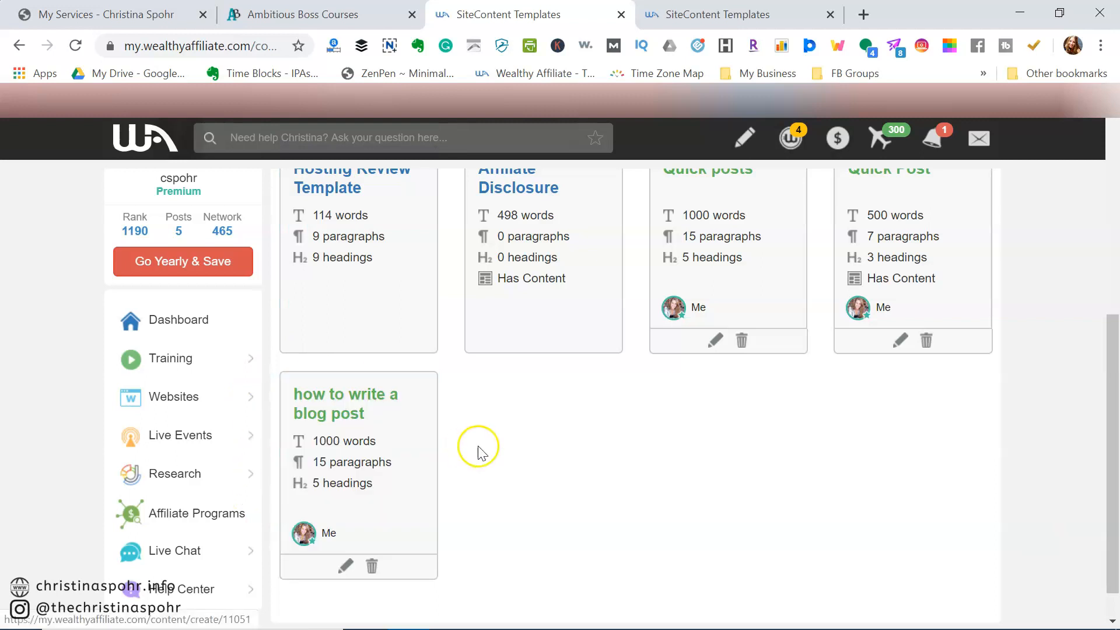
scroll(477, 447, "up", 5)
scroll(543, 569, "down", 6)
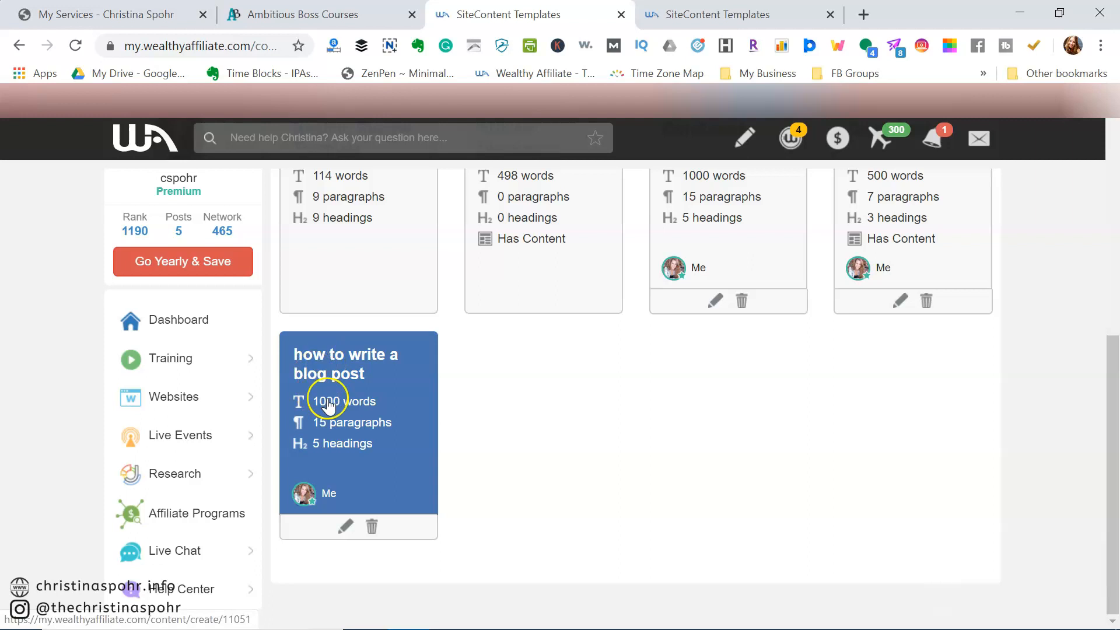
scroll(564, 376, "up", 2)
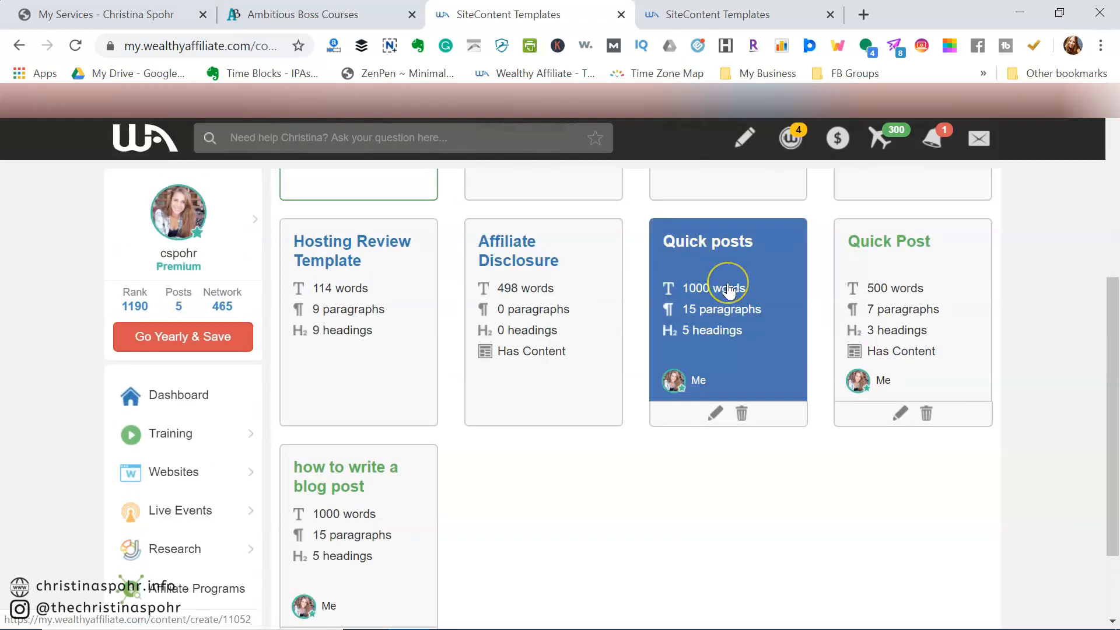
scroll(727, 289, "up", 1)
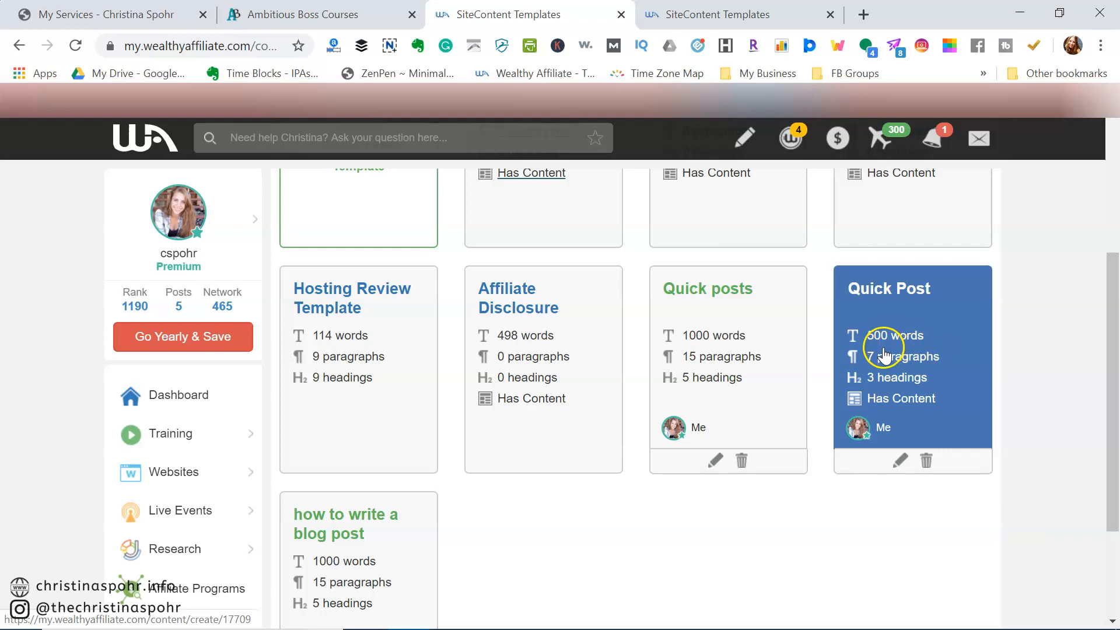
Open the Quick Post template and review its heading outline, writing goal and progress counters in the editor.
left_click(899, 386)
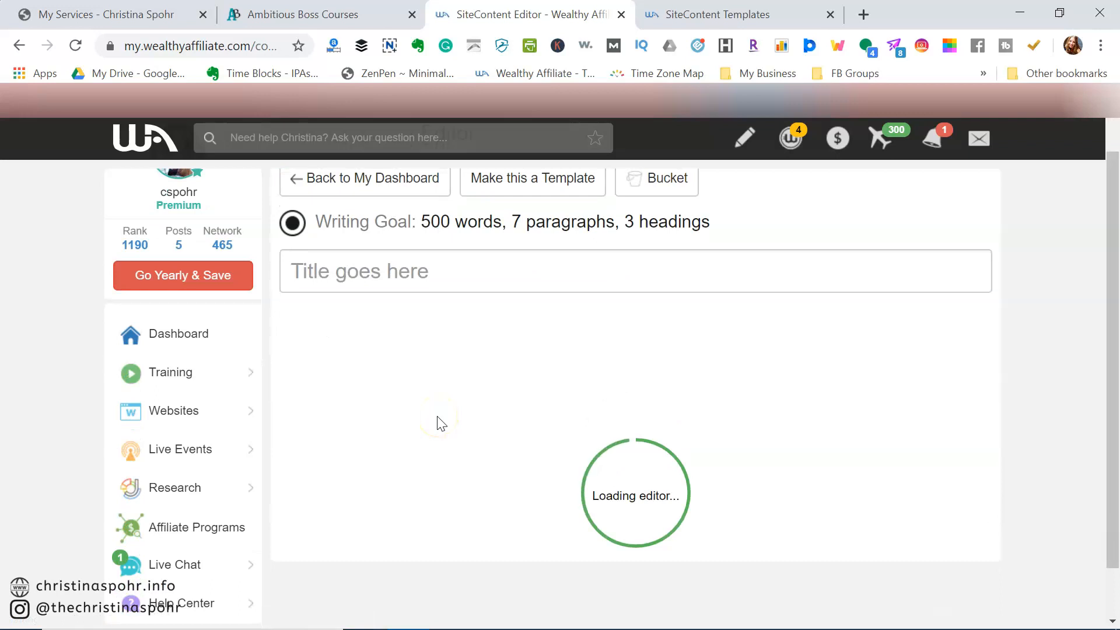
scroll(439, 416, "down", 3)
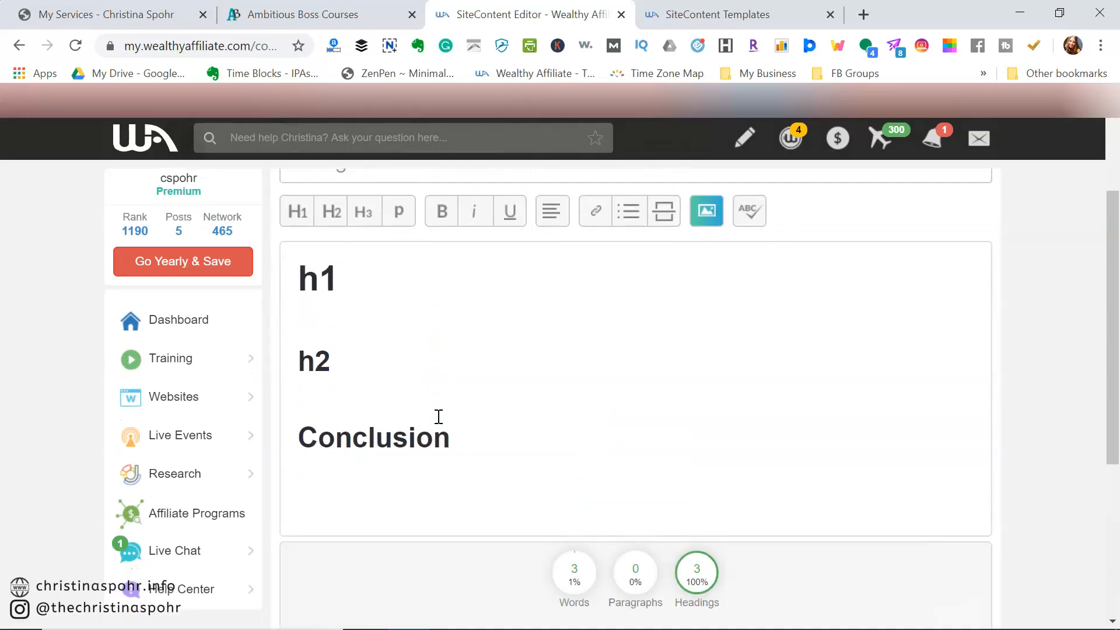
scroll(438, 417, "up", 2)
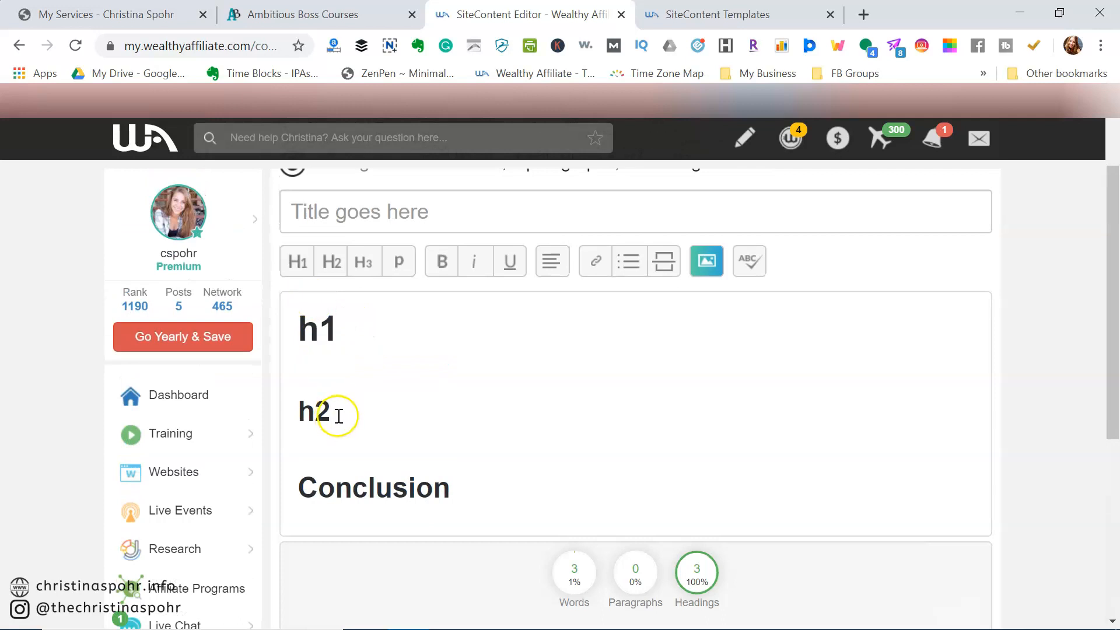
scroll(400, 484, "down", 5)
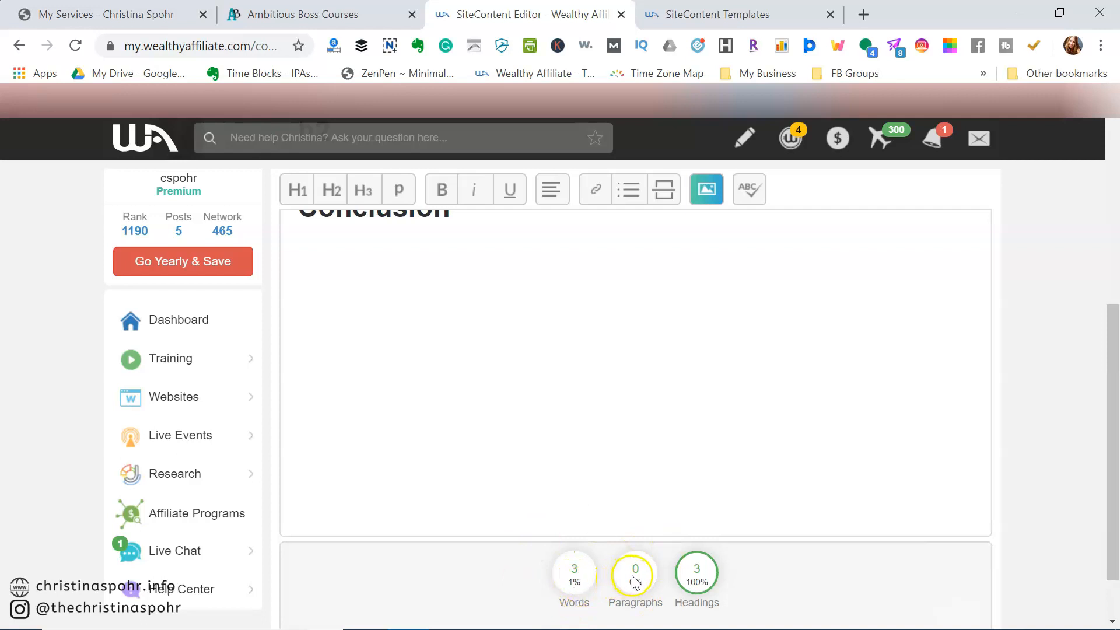
scroll(573, 526, "up", 10)
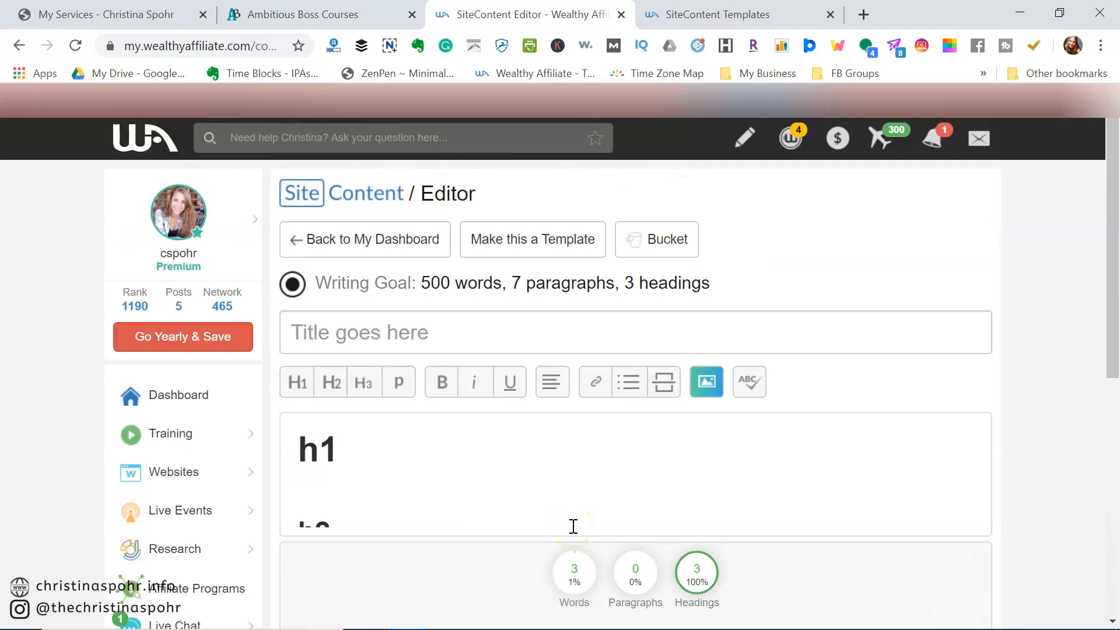
scroll(573, 526, "down", 3)
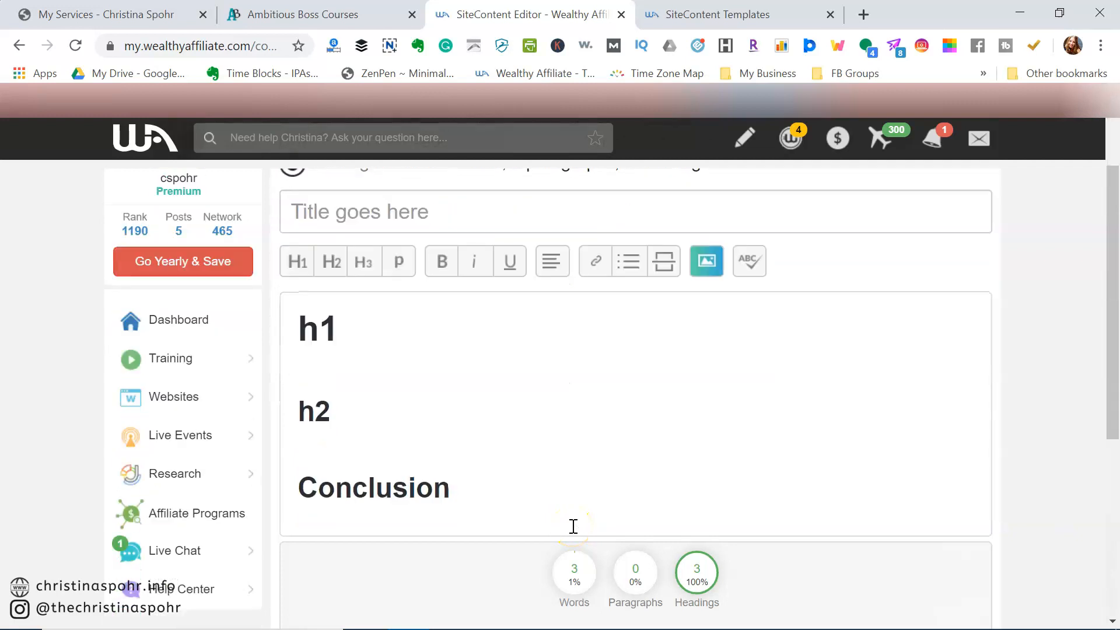
Replace the "h1" heading text with "Point 1".
left_click(360, 325)
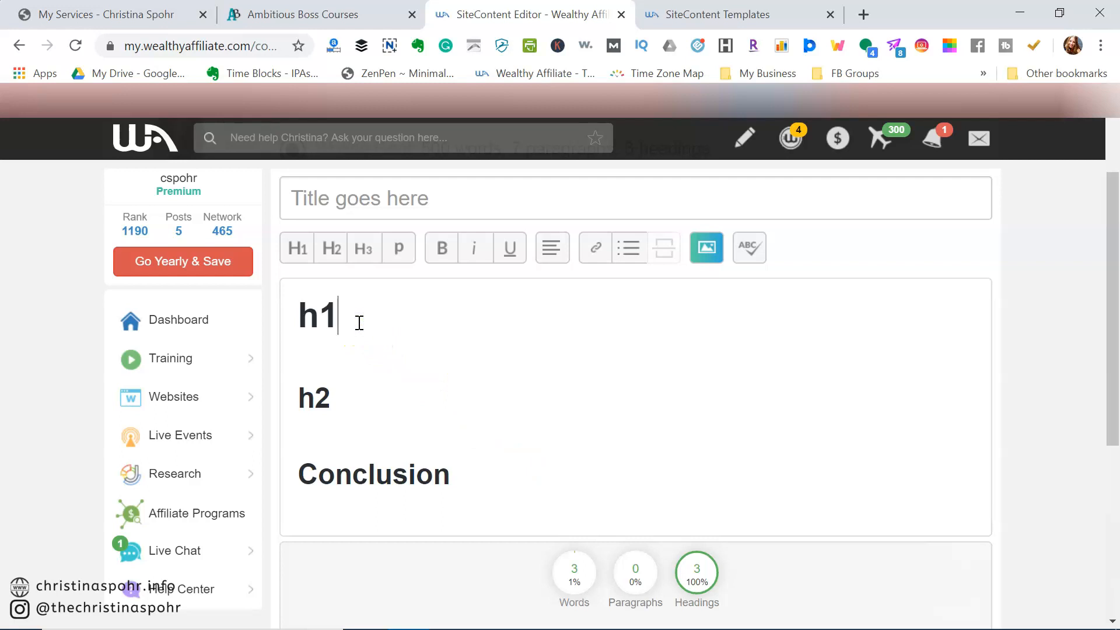
type("pOIN")
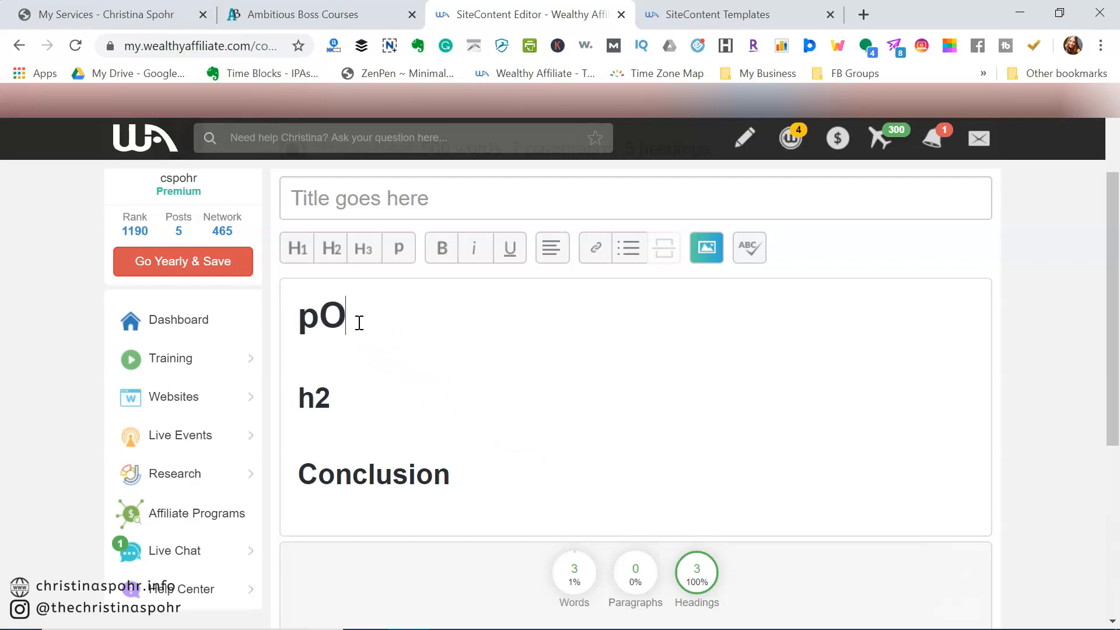
key("BackSpace")
key("BackSpace")
key("BackSpace")
key("BackSpace")
type("Point 1")
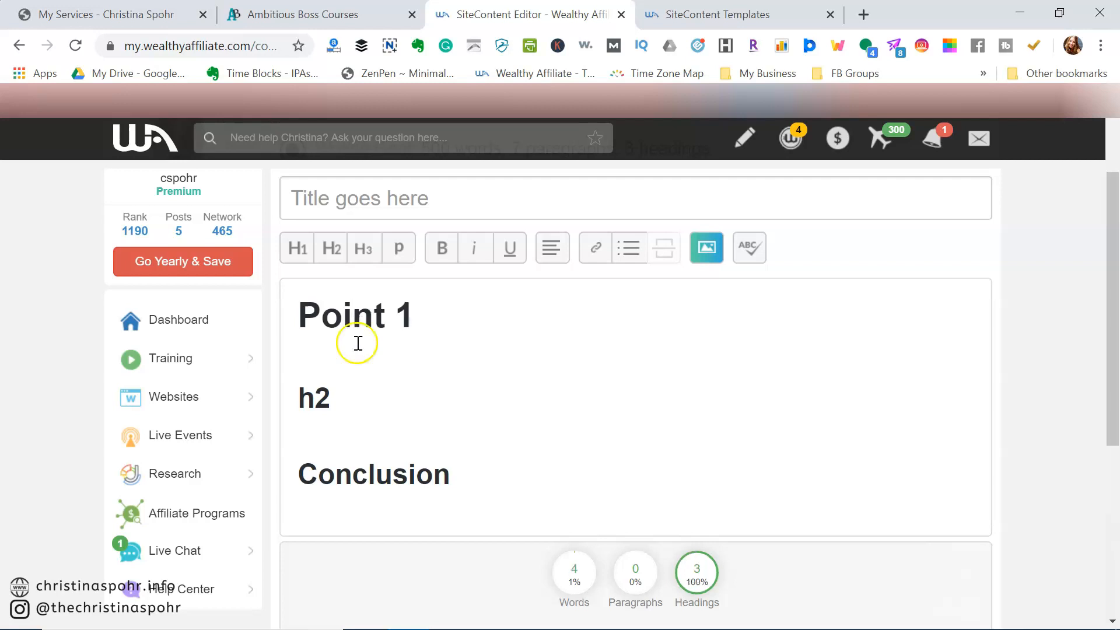
Replace the "h2" heading text with "Point 2".
left_click(348, 385)
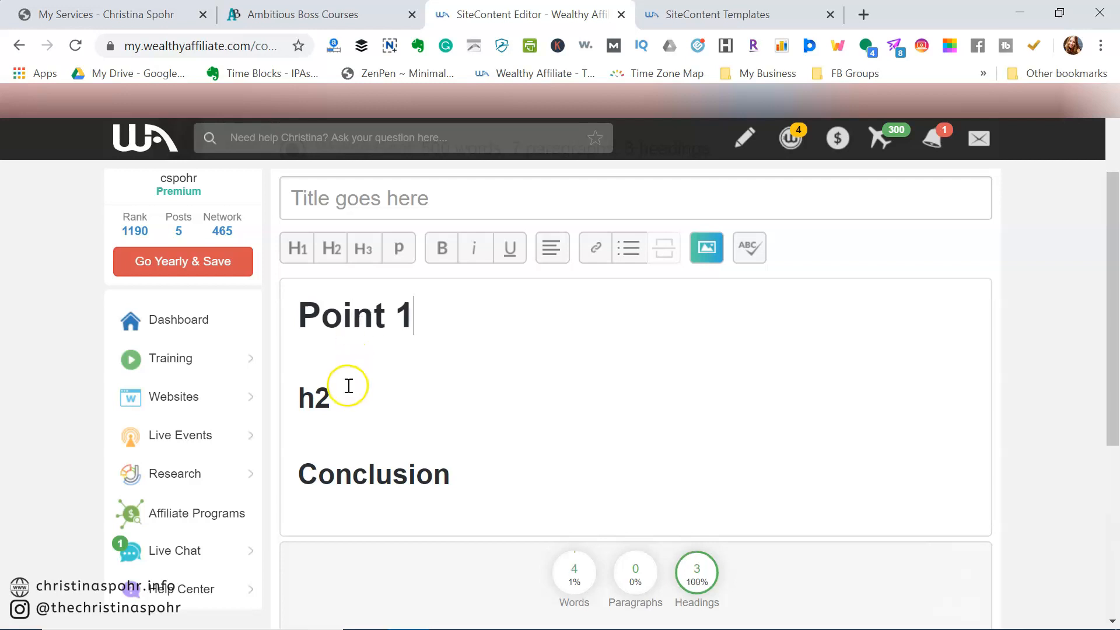
key("BackSpace")
key("BackSpace")
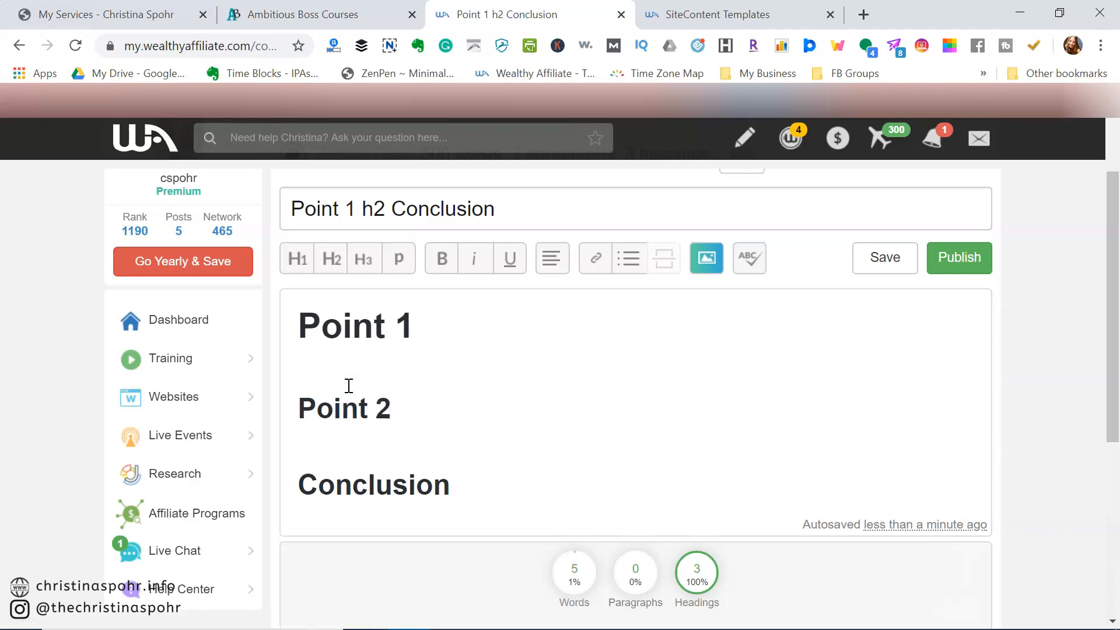
scroll(348, 385, "down", 1)
left_click(383, 375)
left_click(466, 436)
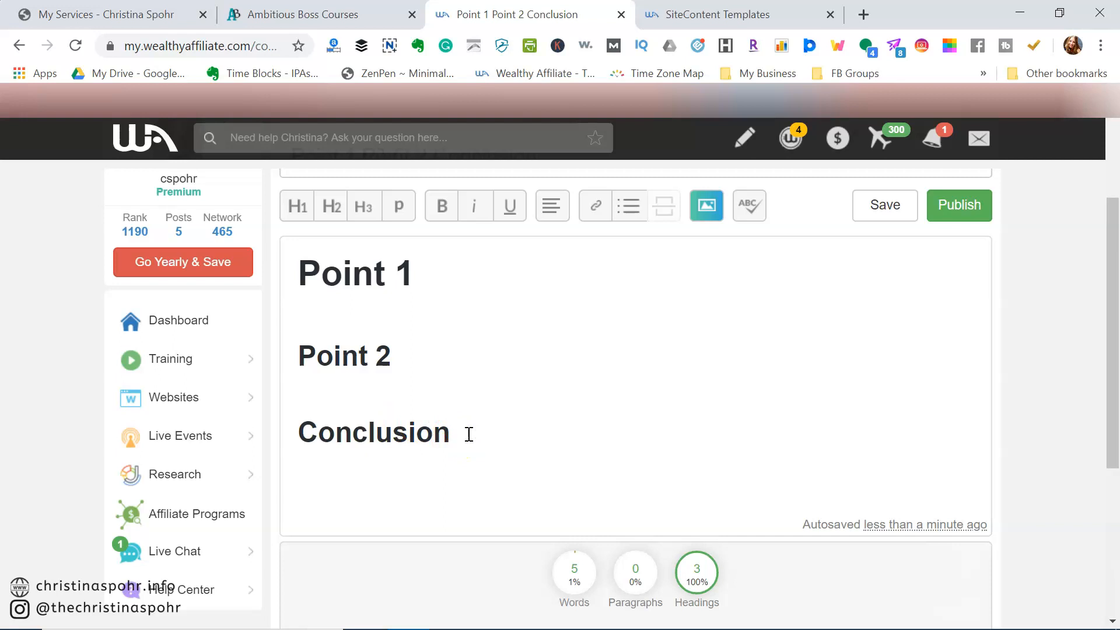
Add the paragraphs "idea 1", "ideas 2" and "idea 3" under the Point 1 heading.
left_click(337, 309)
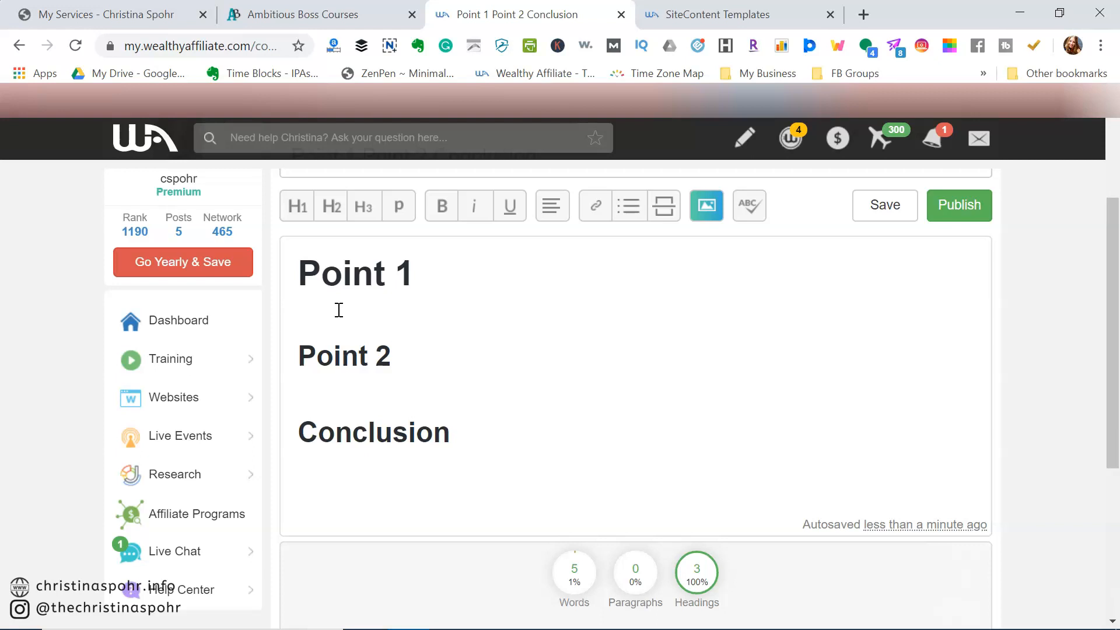
type("idea 1")
key("Return")
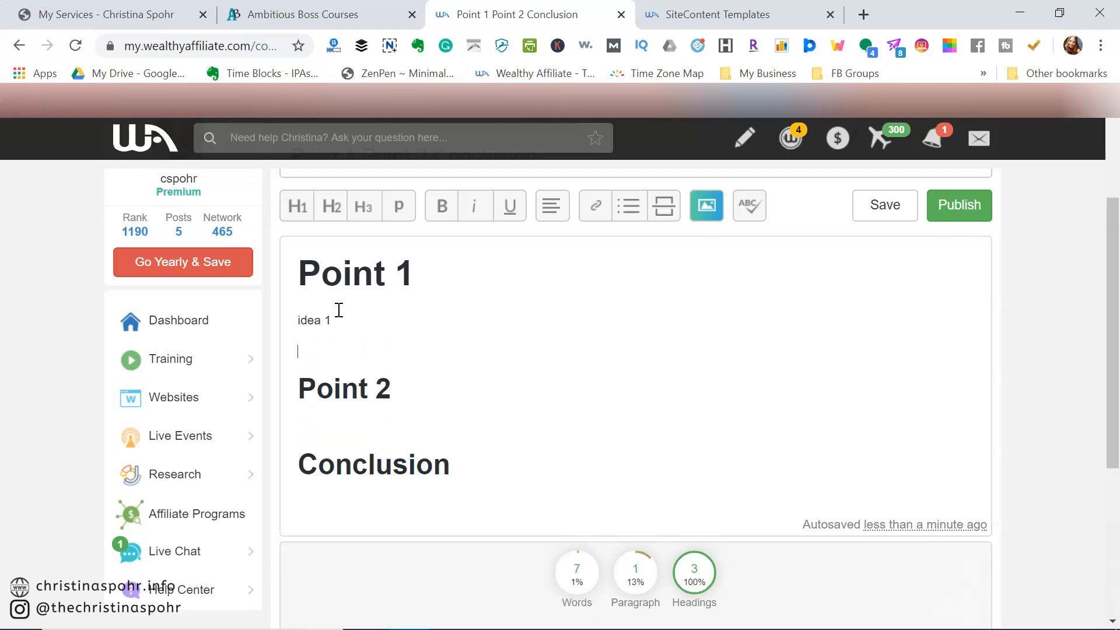
type("ideas")
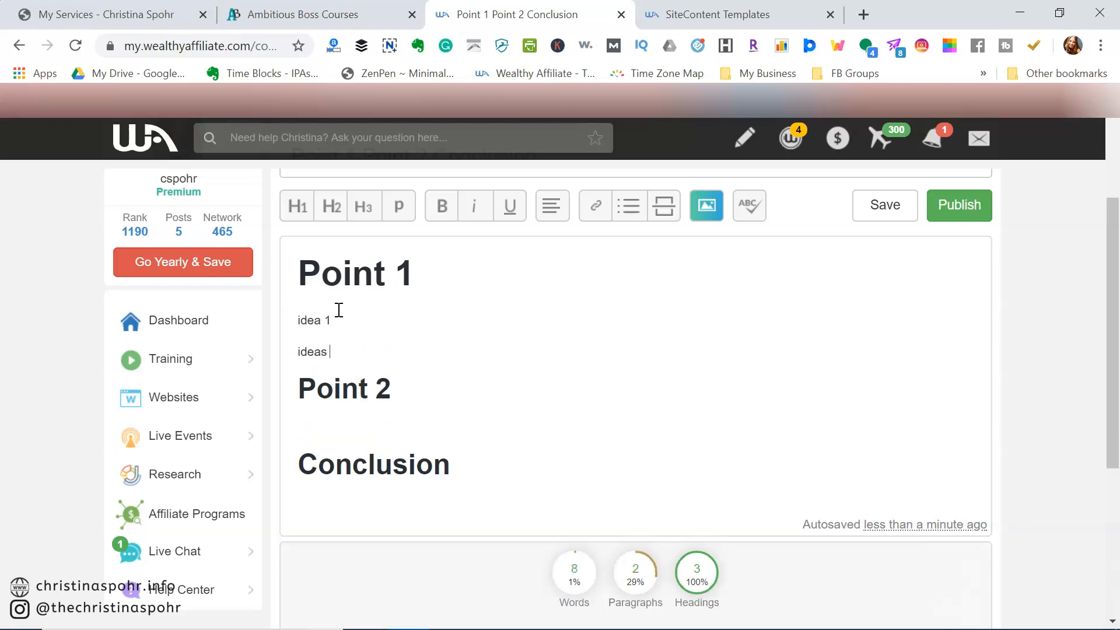
type(" 2")
key("Return")
type("idea 3")
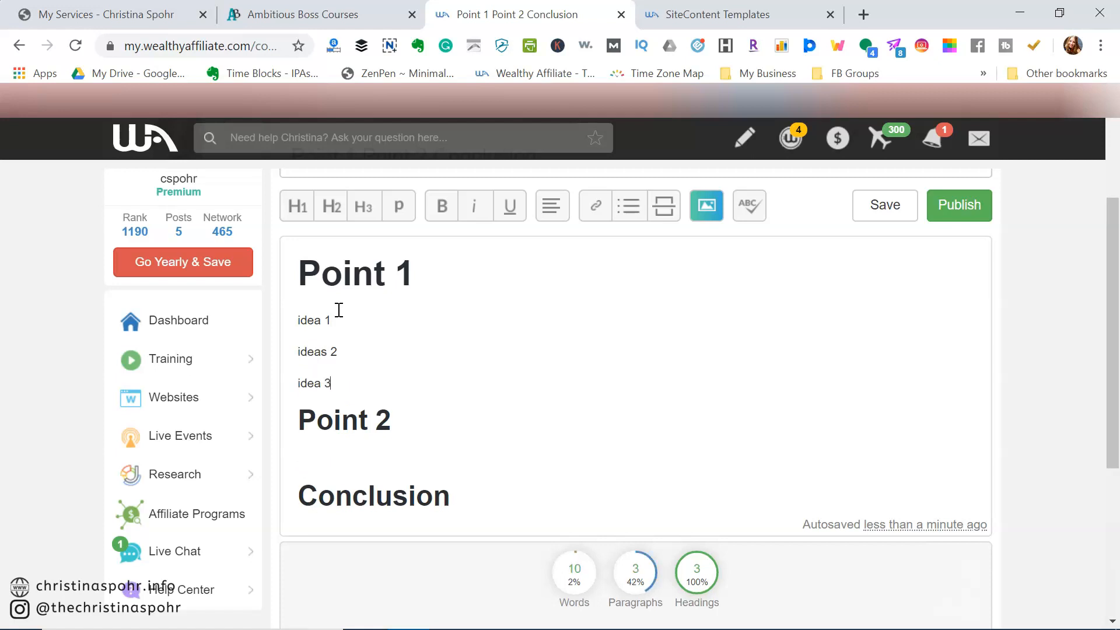
Add the paragraphs "idea 1", "idea 2" and "idea 3" under the Point 2 heading.
left_click(355, 460)
type("ik")
key("BackSpace")
type("dea ")
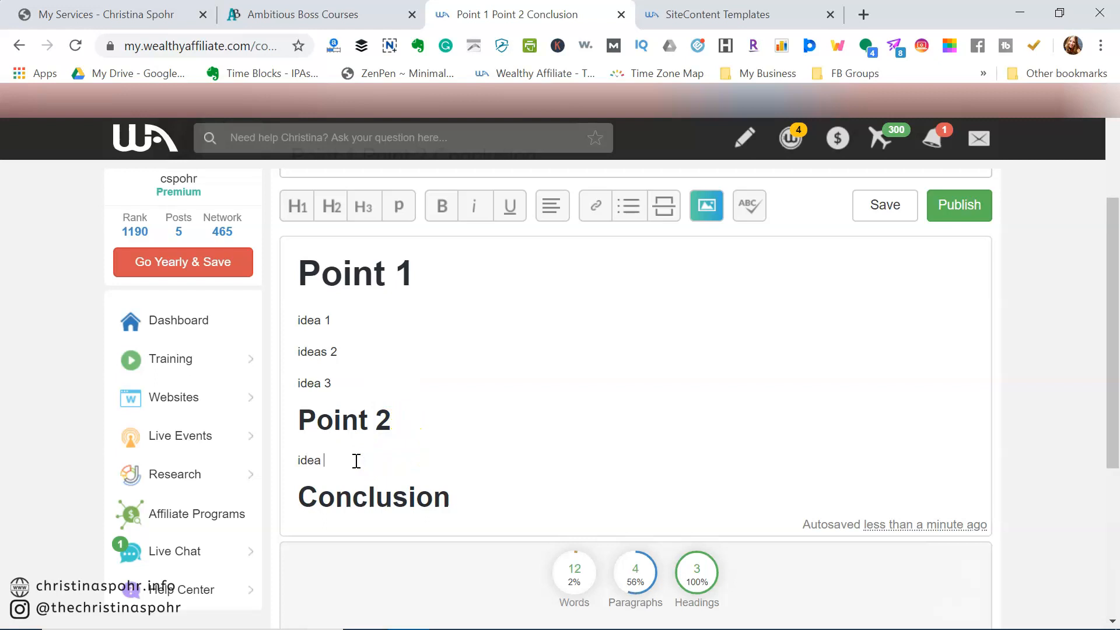
type("1")
key("Return")
type("idea")
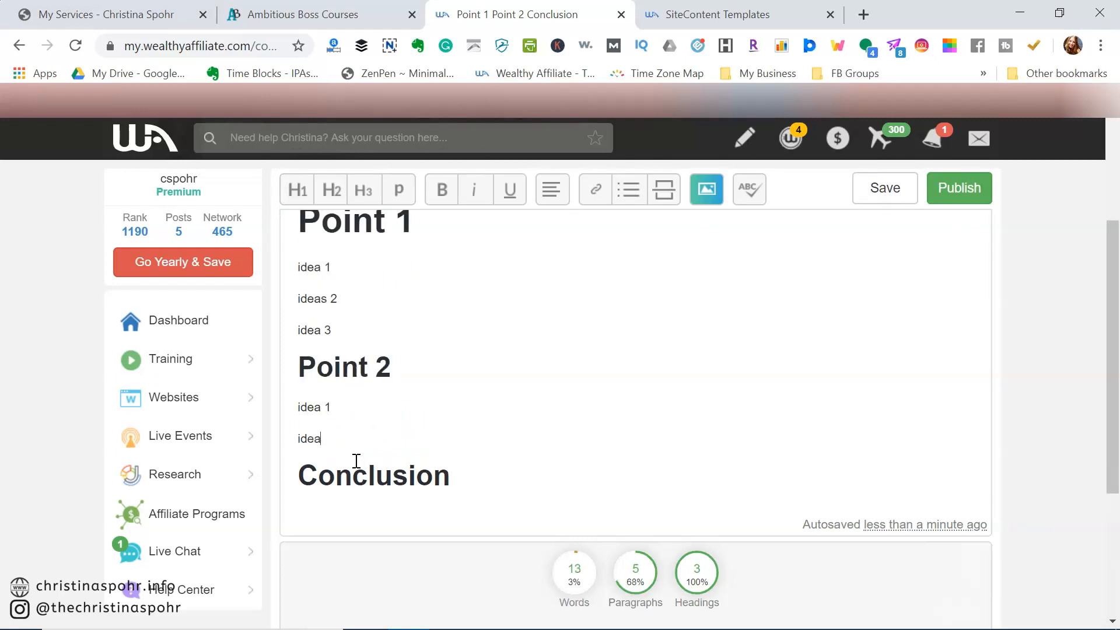
type(" 2 i")
key("Return")
type("idea 3")
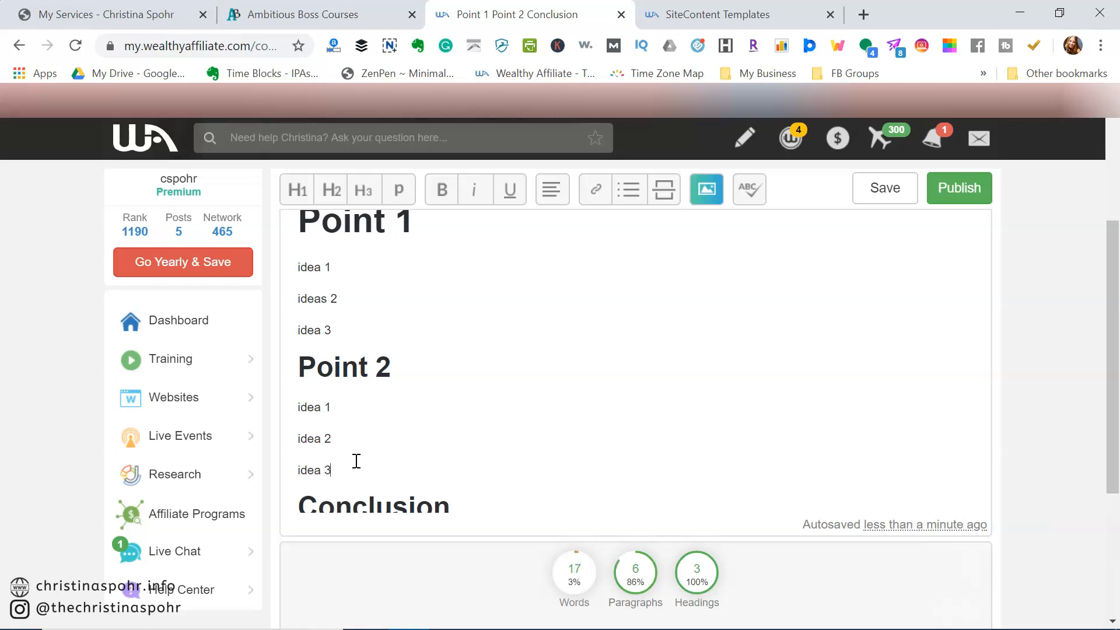
scroll(355, 461, "down", 2)
scroll(395, 362, "up", 2)
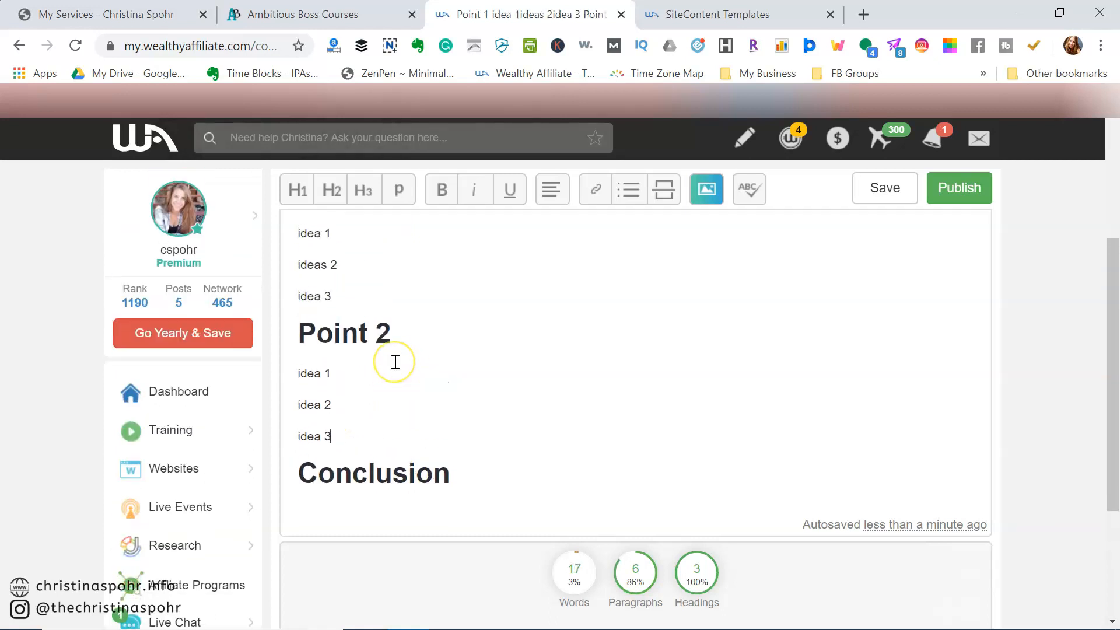
scroll(396, 362, "up", 3)
scroll(327, 434, "down", 1)
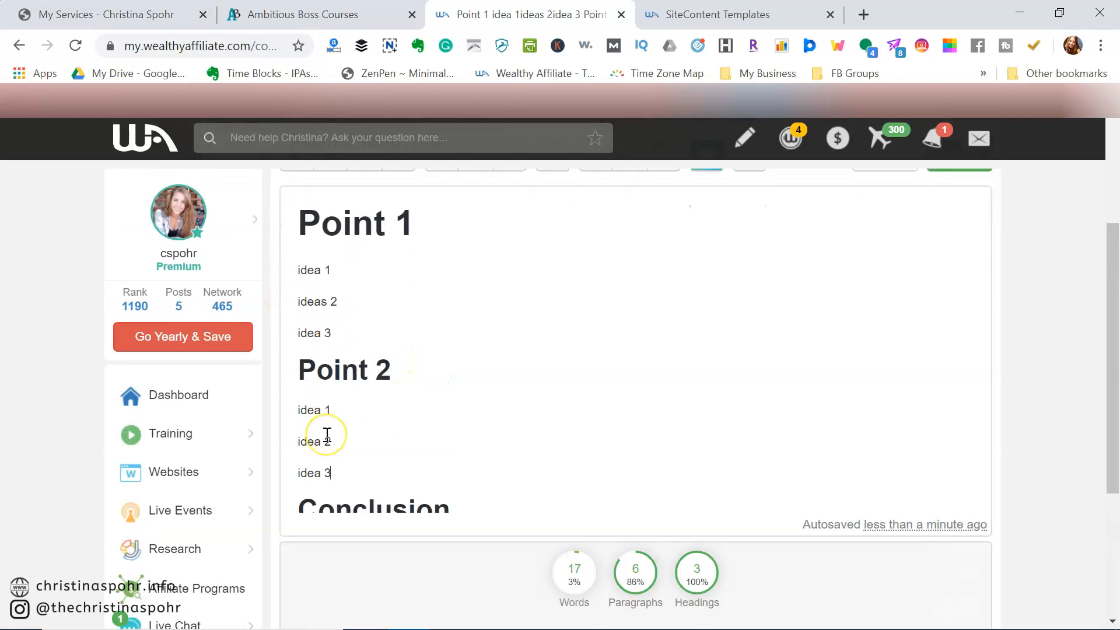
scroll(327, 434, "down", 1)
scroll(376, 490, "down", 1)
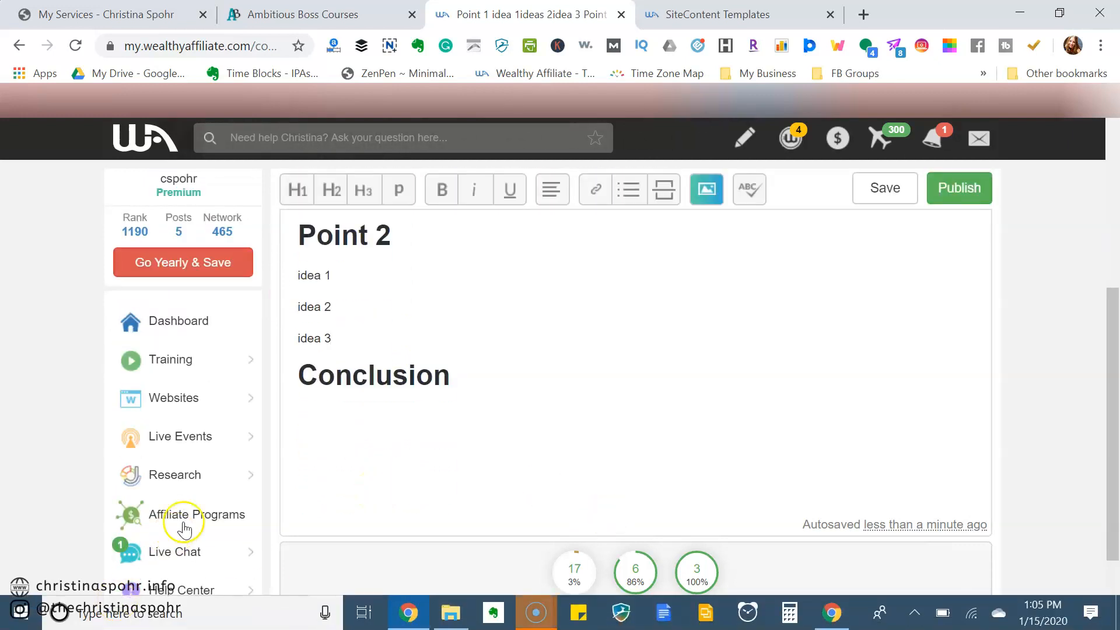
Replace the post title with "Templates To Write A Blog Post".
scroll(383, 375, "up", 5)
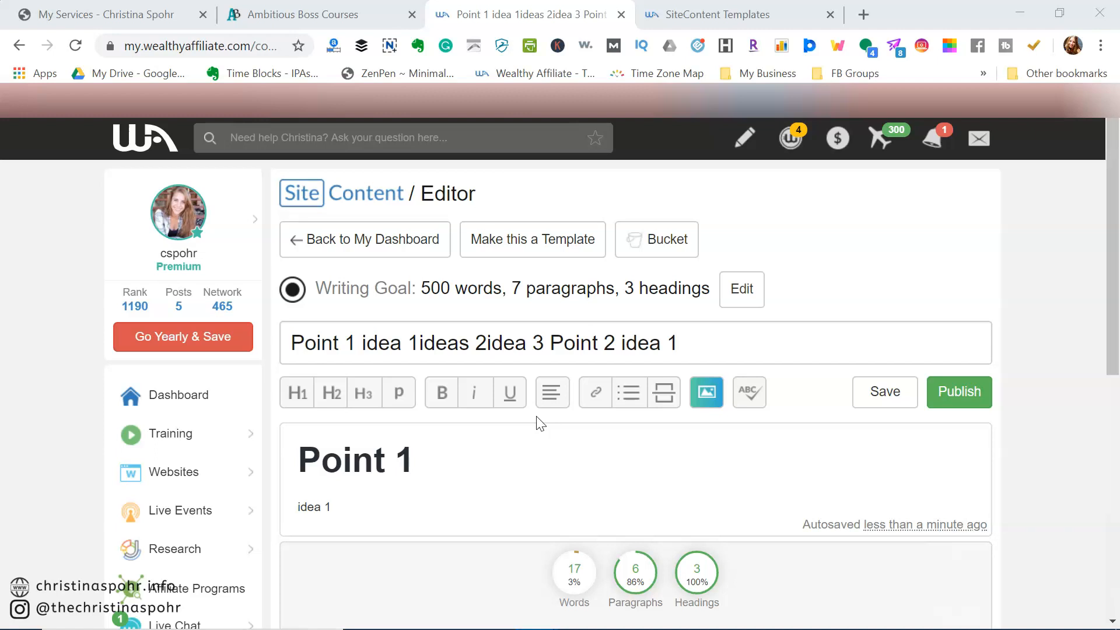
left_click(570, 344)
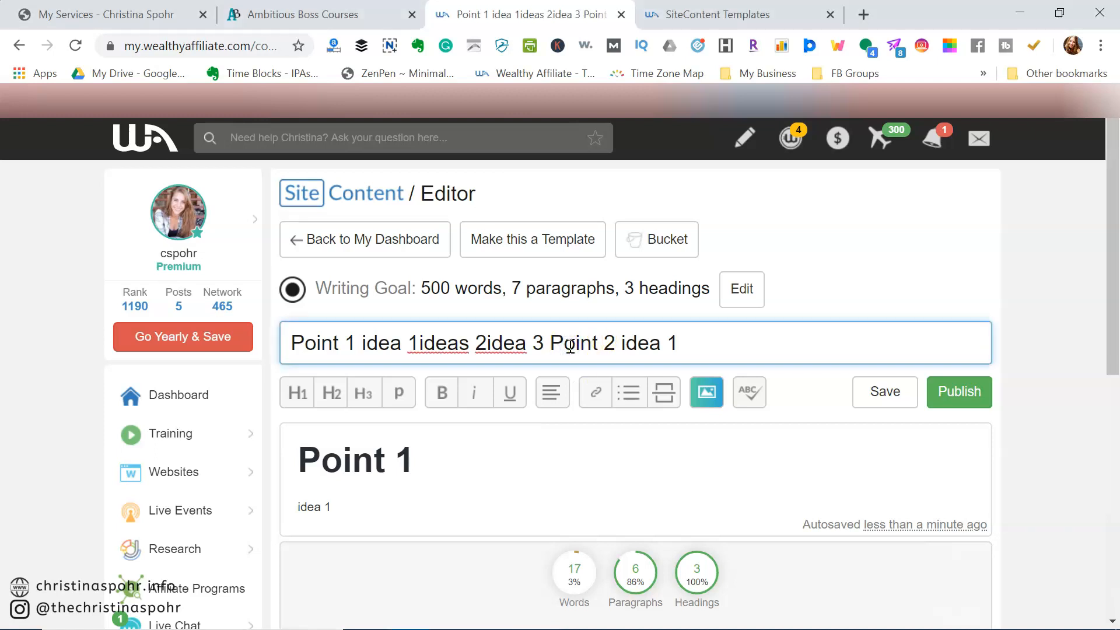
scroll(501, 382, "down", 1)
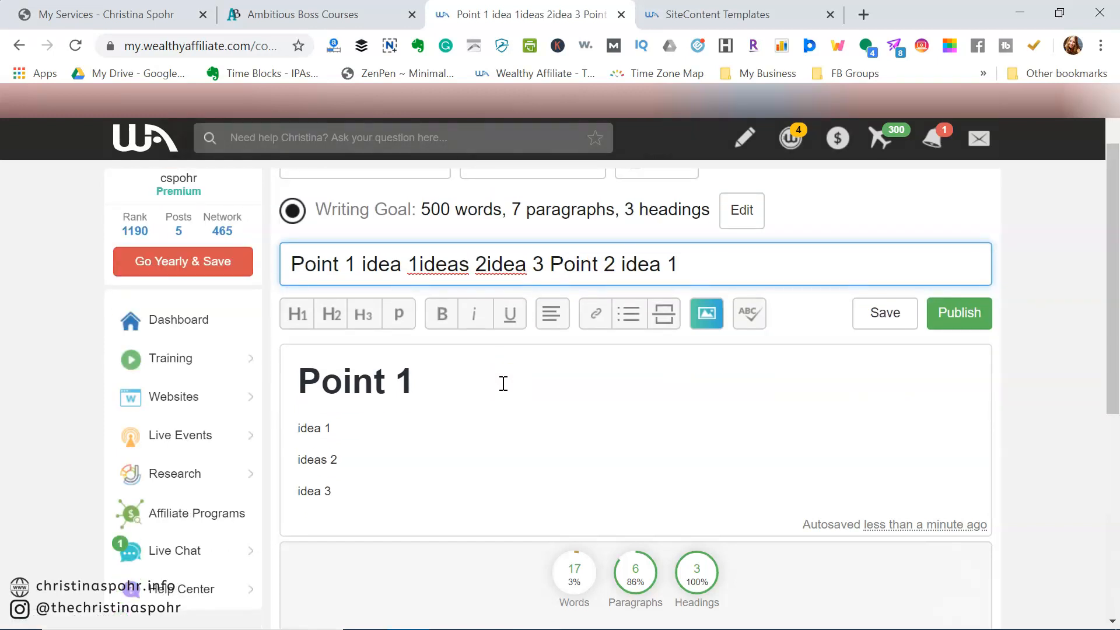
triple_click(452, 285)
key("ctrl+c")
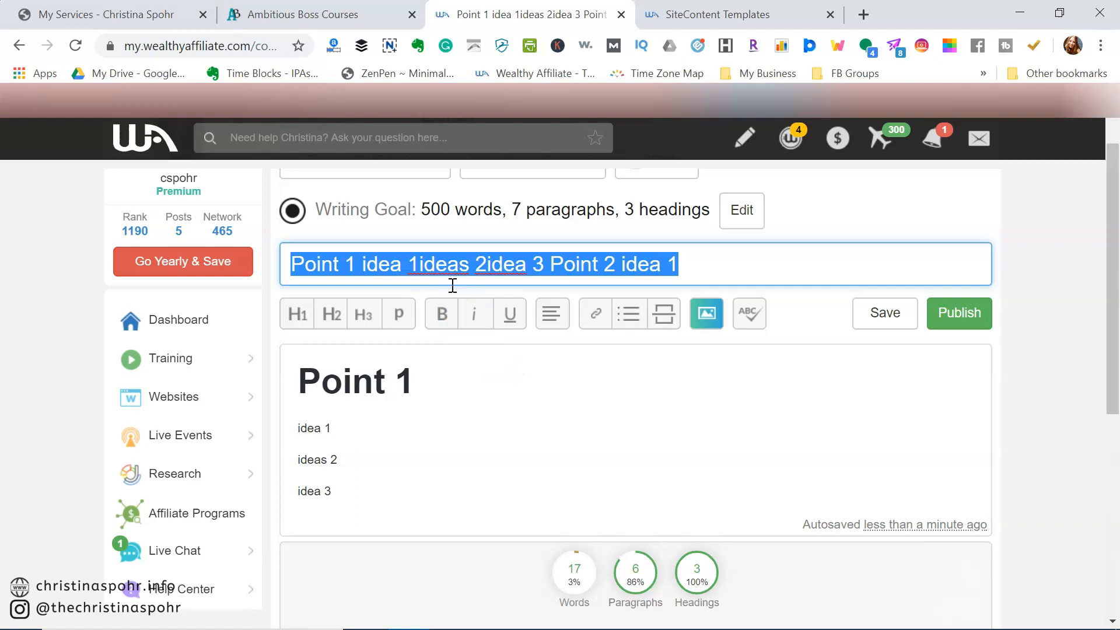
type("A")
key("BackSpace")
key("BackSpace")
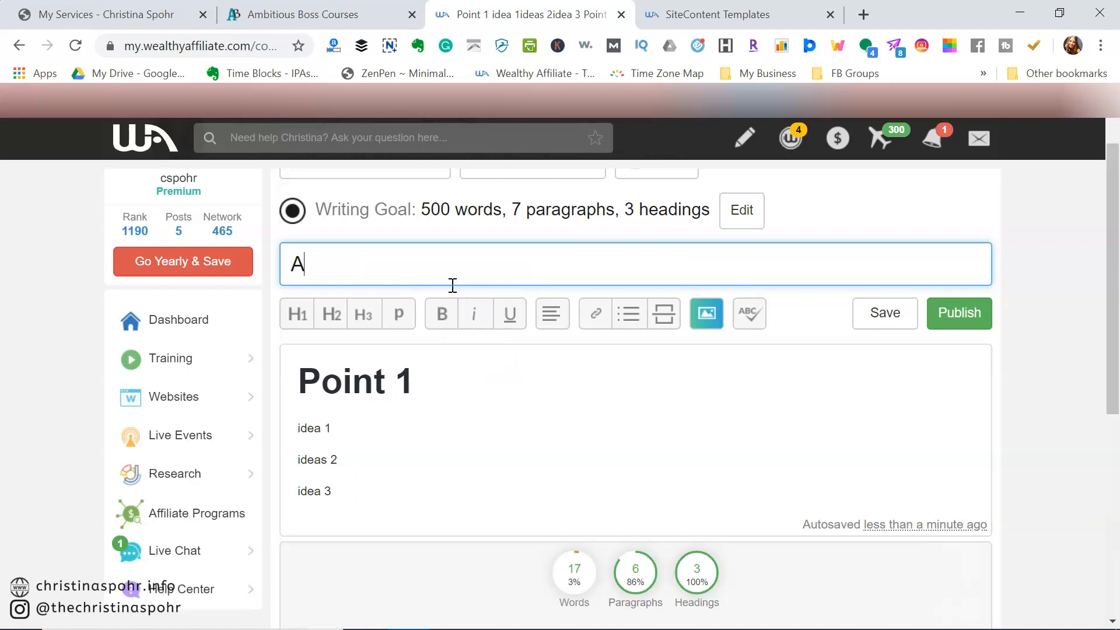
key("ctrl+v")
type("T")
key("BackSpace")
key("ctrl+a")
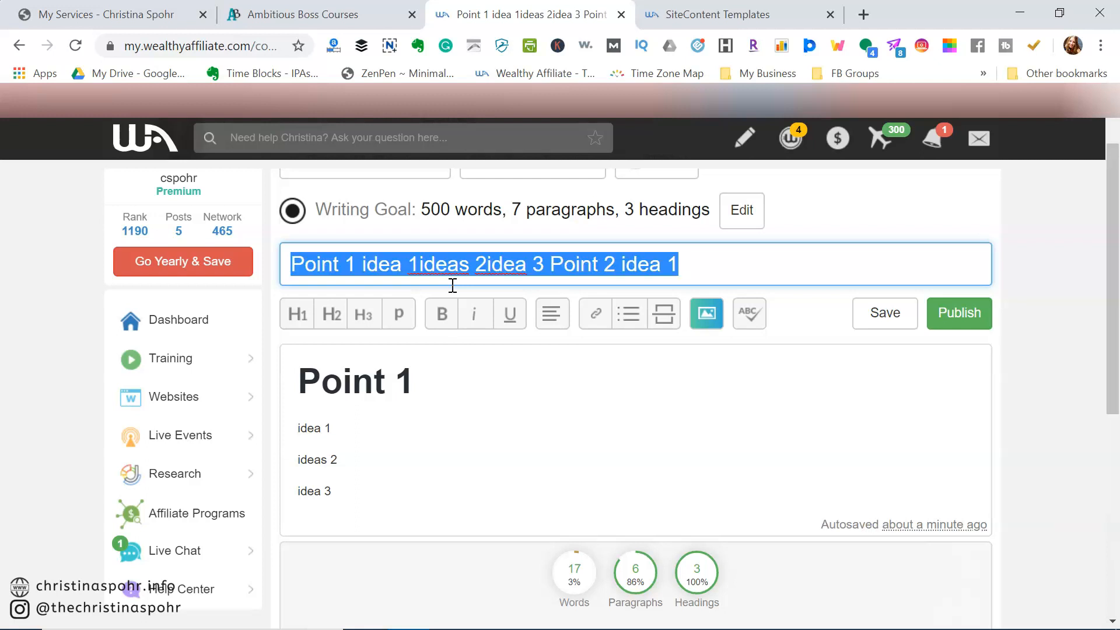
type("Templates o")
key("BackSpace")
type("To w")
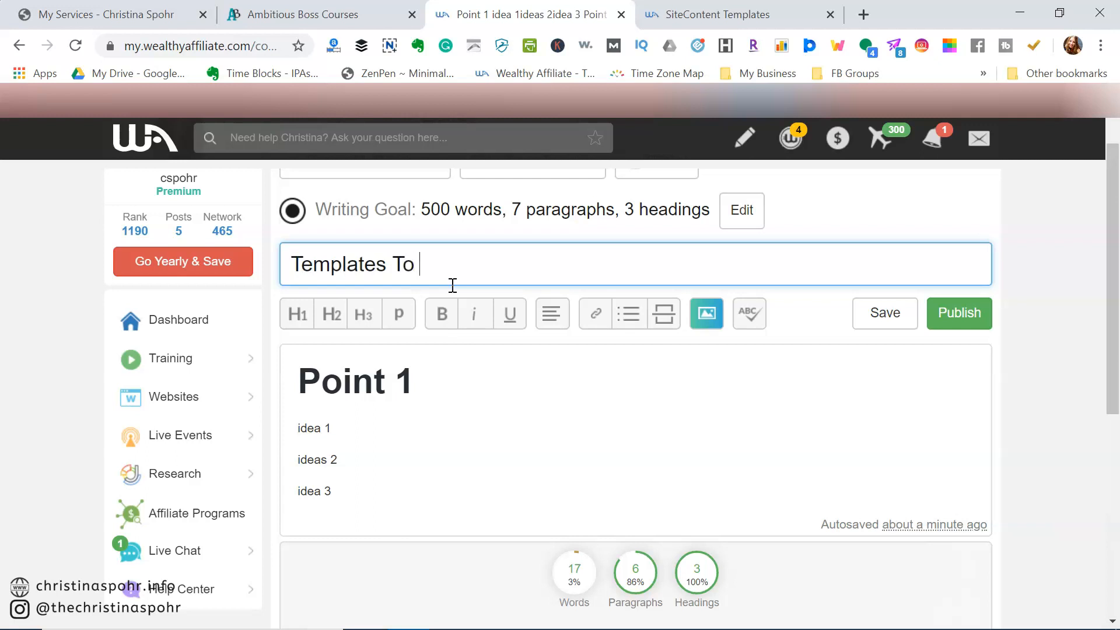
key("BackSpace")
type("Write A blo")
key("BackSpace")
key("BackSpace")
key("BackSpace")
type("Blog Post")
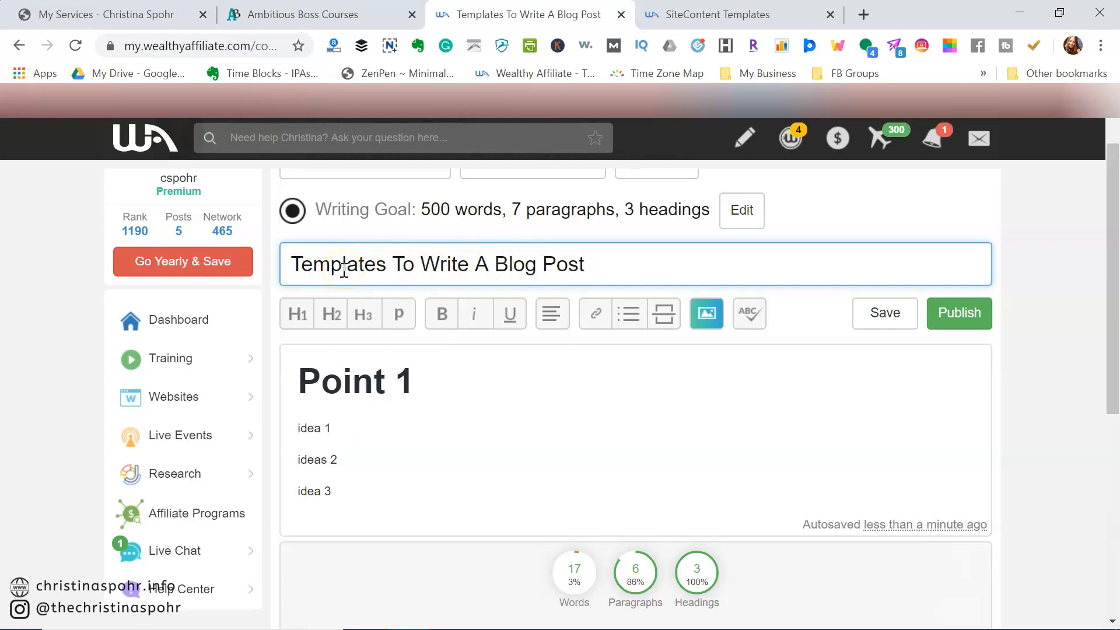
Replace the "Point 1" heading text with "Why Use A Template For Blogging".
scroll(379, 357, "down", 2)
left_click(428, 293)
left_click_drag(414, 289, 289, 282)
type("j")
key("BackSpace")
type("Whata")
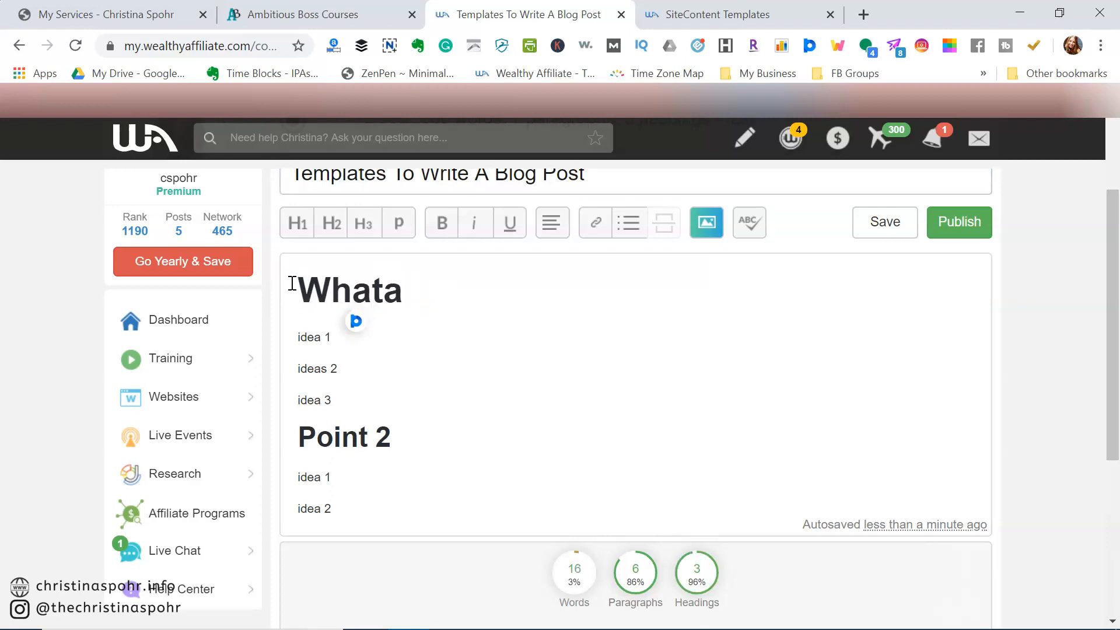
key("BackSpace")
key("BackSpace")
key("BackSpace")
type("y Use ")
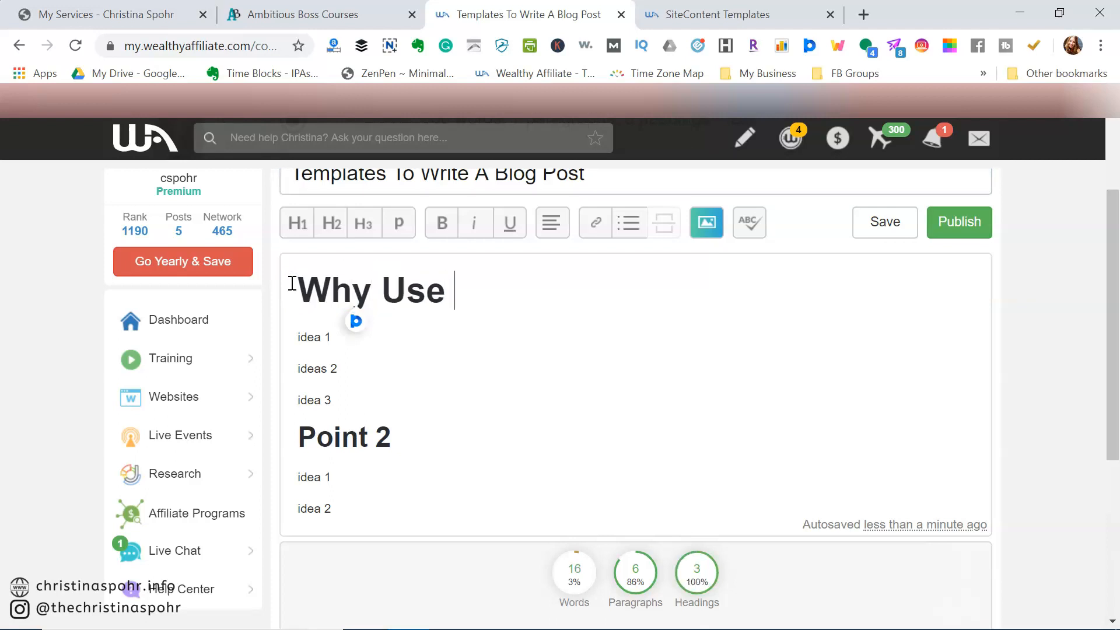
type("A Template for a")
key("BackSpace")
key("BackSpace")
key("BackSpace")
key("BackSpace")
key("BackSpace")
type("For ")
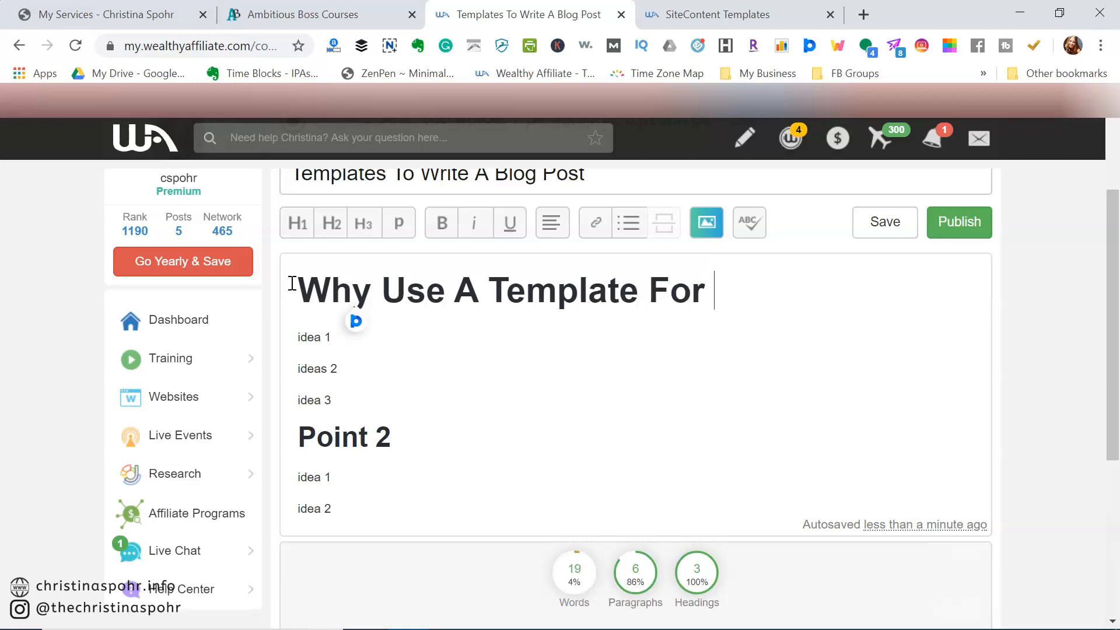
type("Blogging")
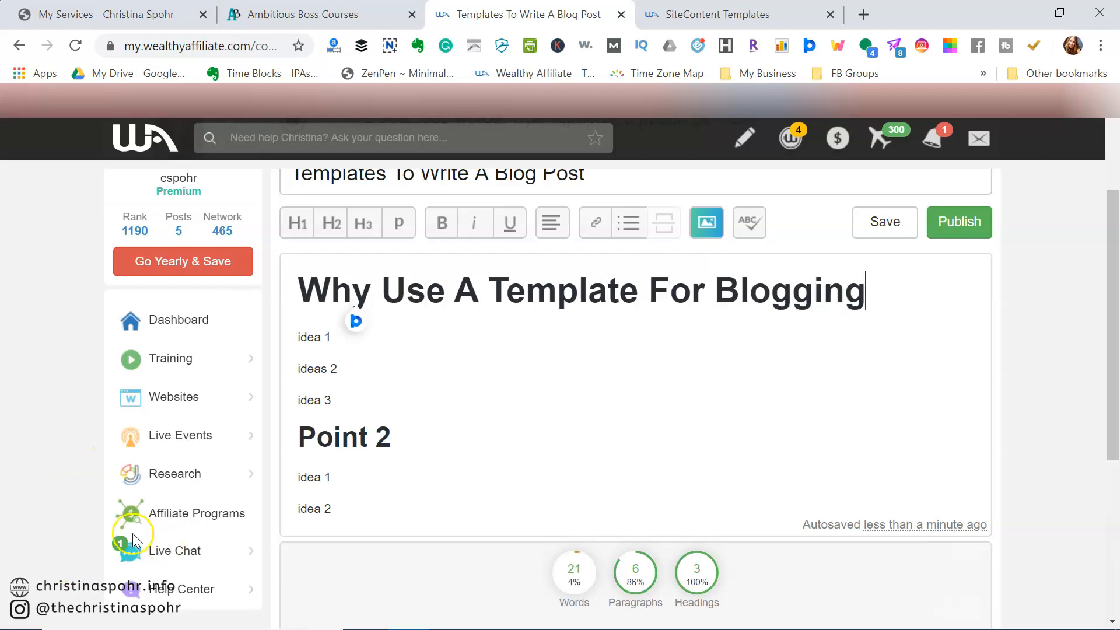
Replace the "Point 2" heading text with "Done For You Templates".
left_click(393, 443)
key("BackSpace")
key("BackSpace")
key("BackSpace")
key("BackSpace")
key("BackSpace")
key("BackSpace")
key("BackSpace")
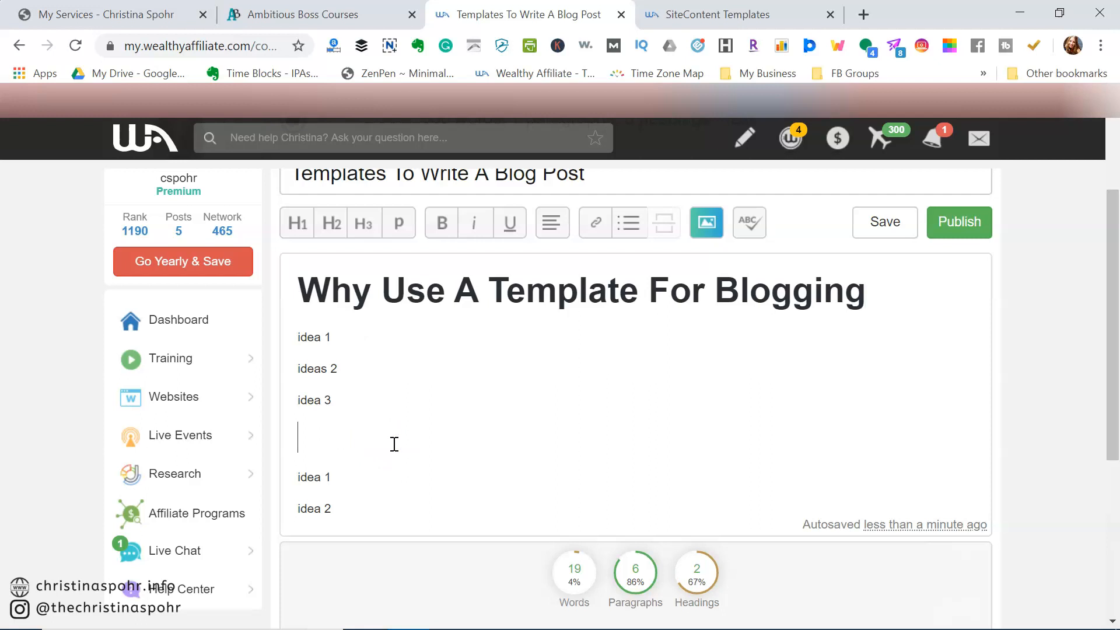
type("W")
key("BackSpace")
type("Where Can I Fin")
key("BackSpace")
key("BackSpace")
key("BackSpace")
key("BackSpace")
key("BackSpace")
key("BackSpace")
key("BackSpace")
key("BackSpace")
key("BackSpace")
key("BackSpace")
key("BackSpace")
key("BackSpace")
key("BackSpace")
key("BackSpace")
key("BackSpace")
type("Done For You Templates")
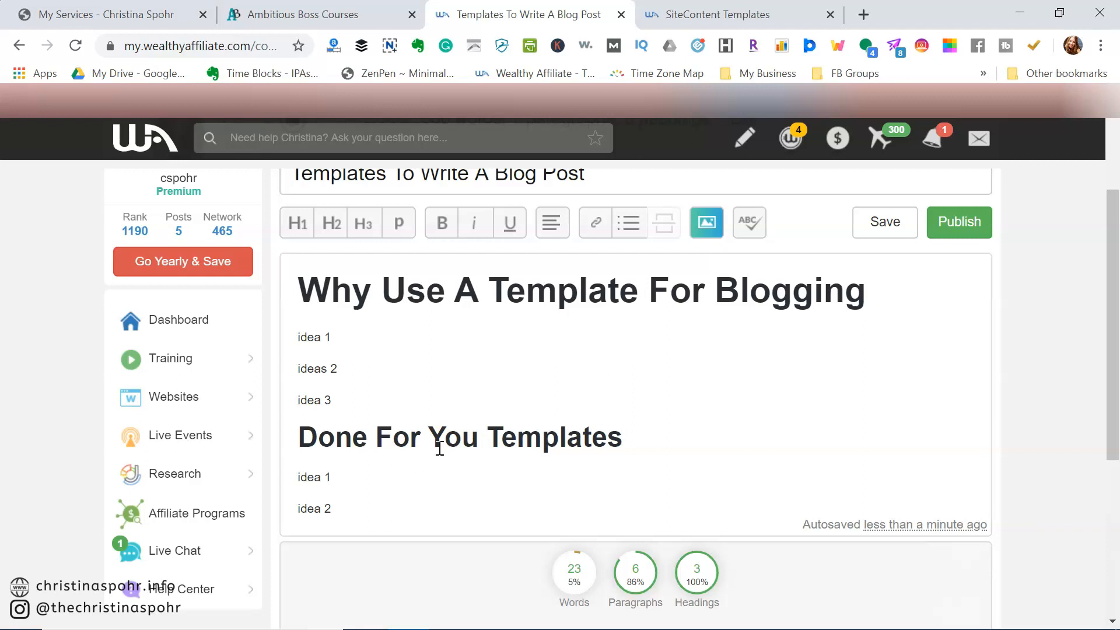
Replace the "idea 1" paragraph under the Why Use A Template For Blogging heading with "save time".
scroll(439, 448, "down", 3)
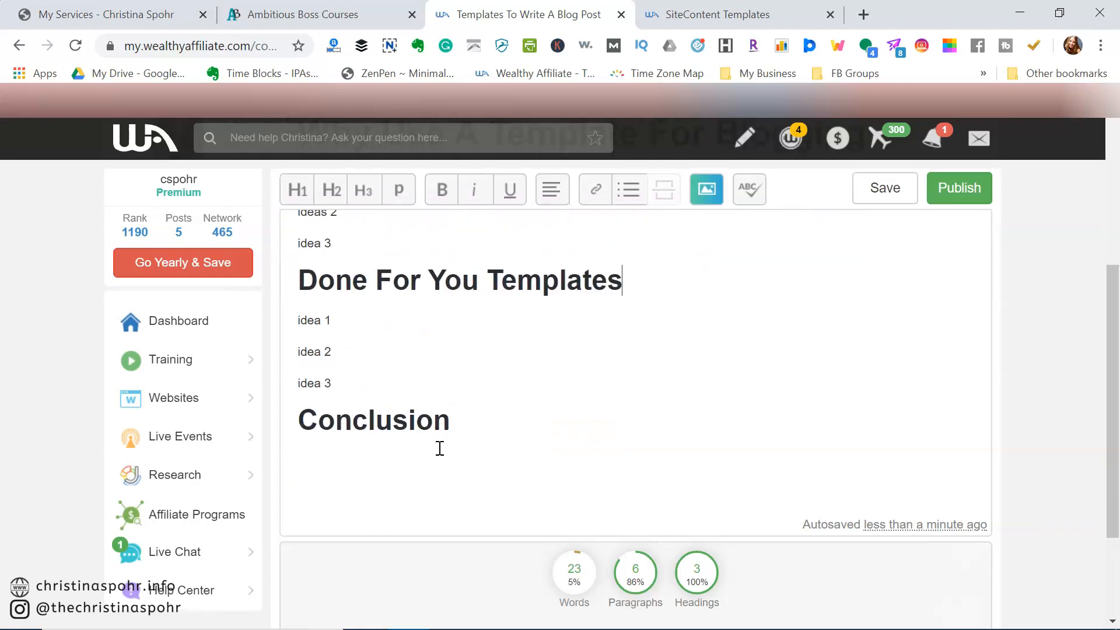
scroll(440, 474, "up", 5)
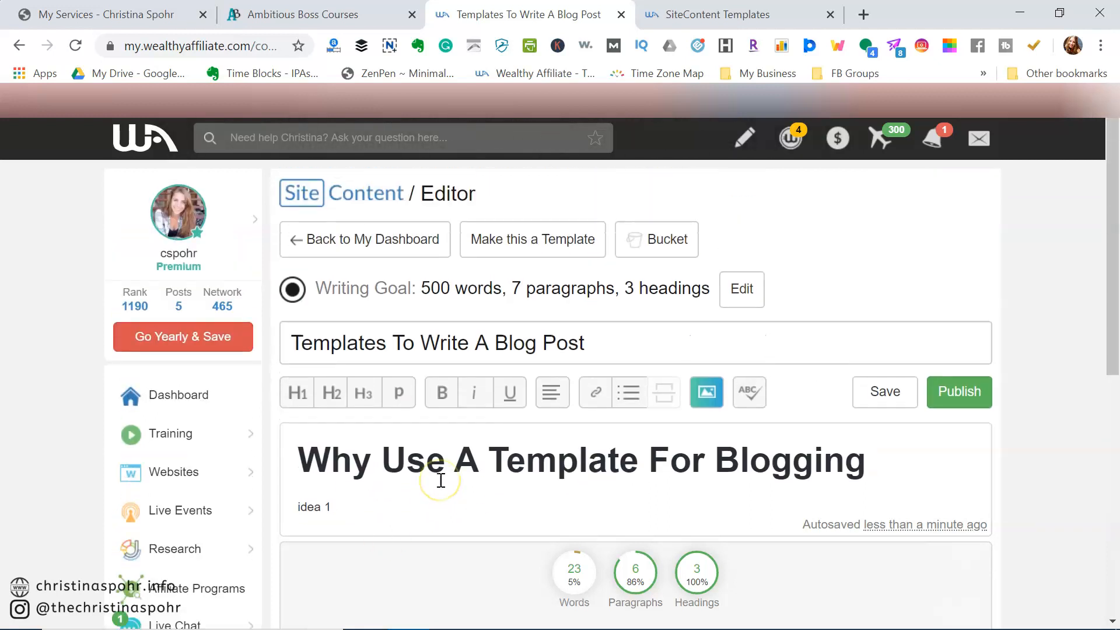
scroll(441, 480, "down", 3)
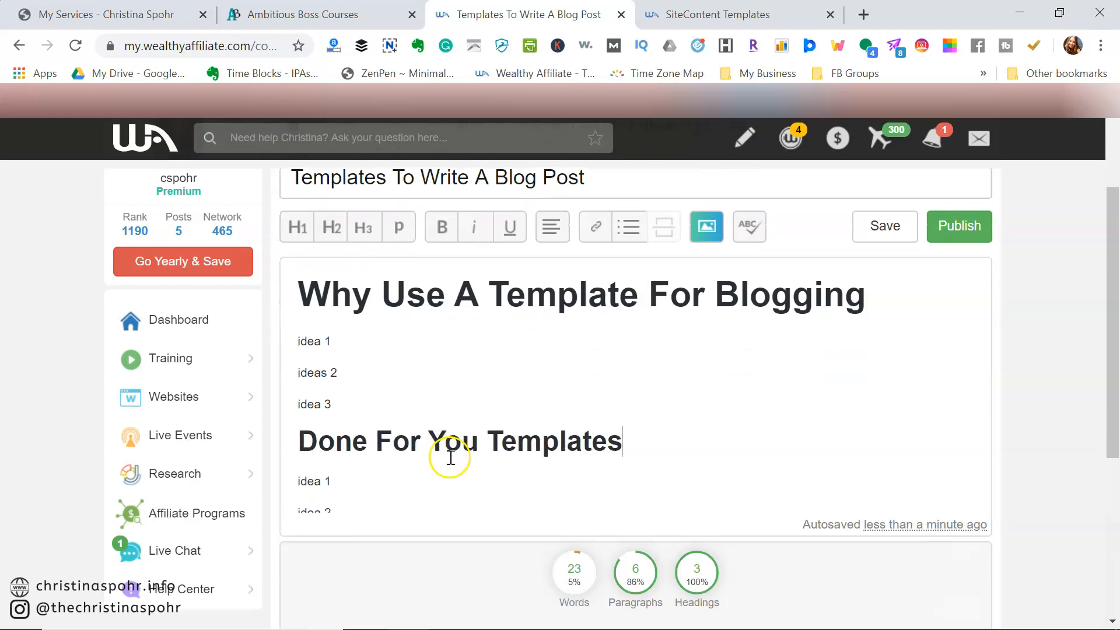
left_click(376, 348)
key("BackSpace")
key("BackSpace")
key("BackSpace")
key("BackSpace")
key("BackSpace")
key("BackSpace")
type("save time")
Replace the "ideas 2" paragraph under the first heading with "already outlined".
left_click(355, 364)
key("BackSpace")
key("BackSpace")
key("BackSpace")
key("BackSpace")
key("BackSpace")
type("already outlined")
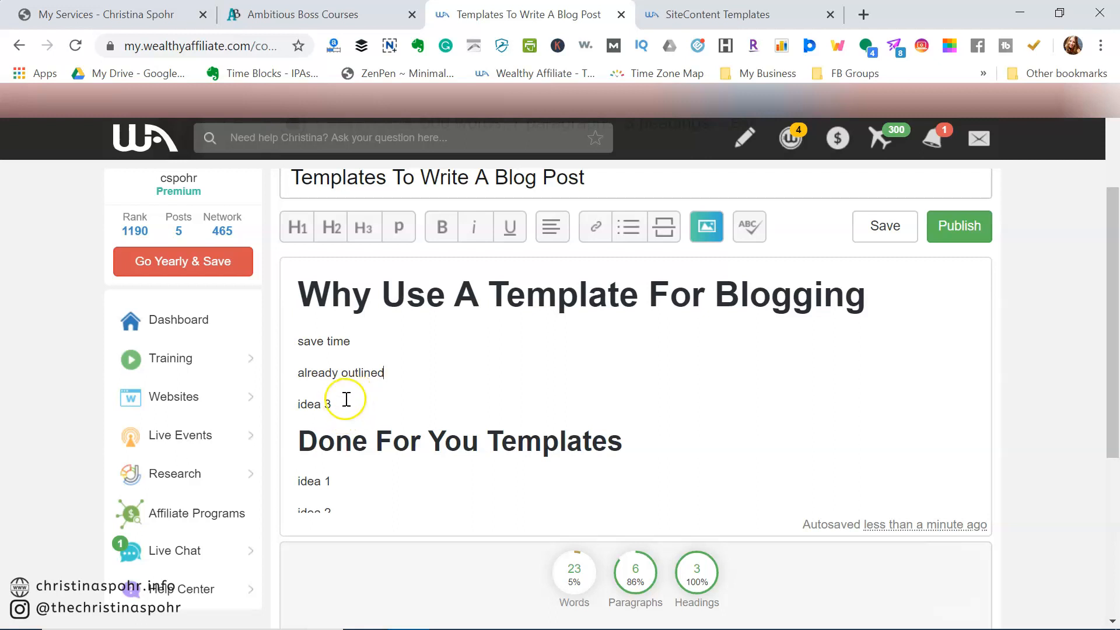
Replace the "idea 1" paragraph under the Done For You Templates heading with "about us".
scroll(370, 429, "down", 1)
scroll(370, 422, "down", 1)
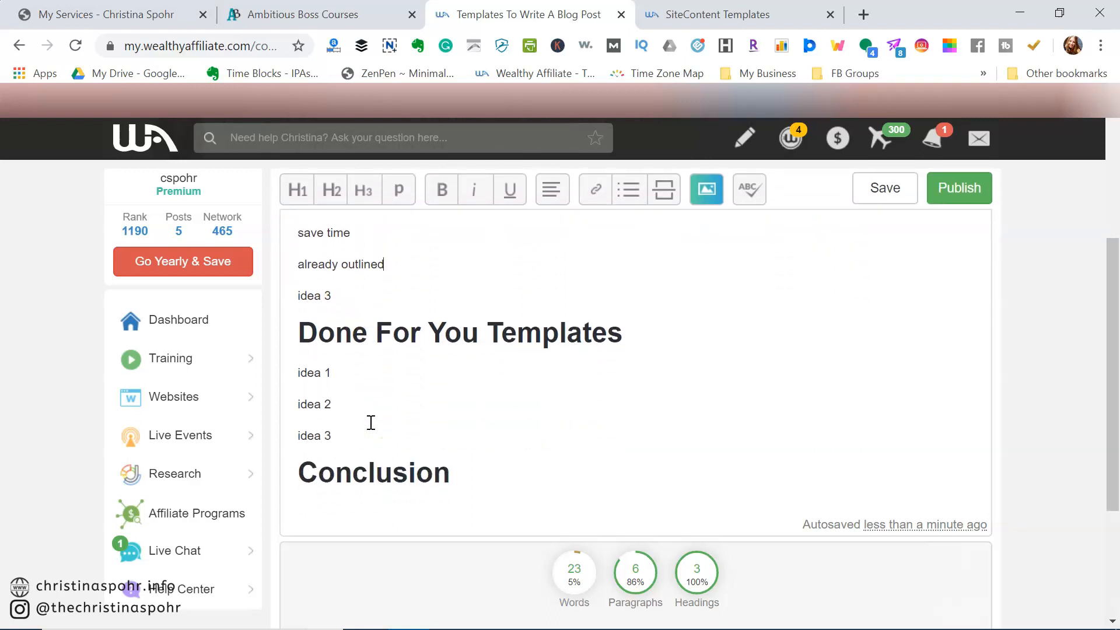
left_click(354, 369)
key("BackSpace")
key("BackSpace")
type("about us")
Replace the "idea 2" paragraph under the Done For You Templates heading with "blog post".
left_click(352, 405)
key("BackSpace")
key("BackSpace")
key("BackSpace")
key("BackSpace")
key("BackSpace")
key("BackSpace")
type("blog post")
Replace the "idea 3" paragraph under Done For You Templates with "priavcy policy" and add an empty paragraph below it.
left_click(337, 441)
key("BackSpace")
key("BackSpace")
key("BackSpace")
key("BackSpace")
key("BackSpace")
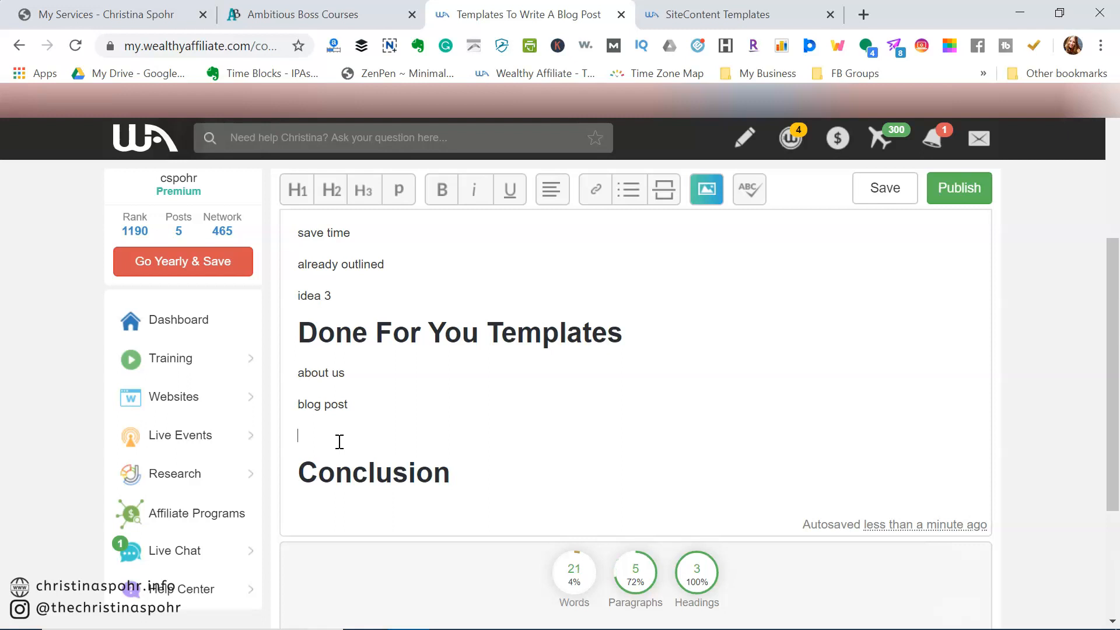
type("priv")
type("avcy policy")
key("Return")
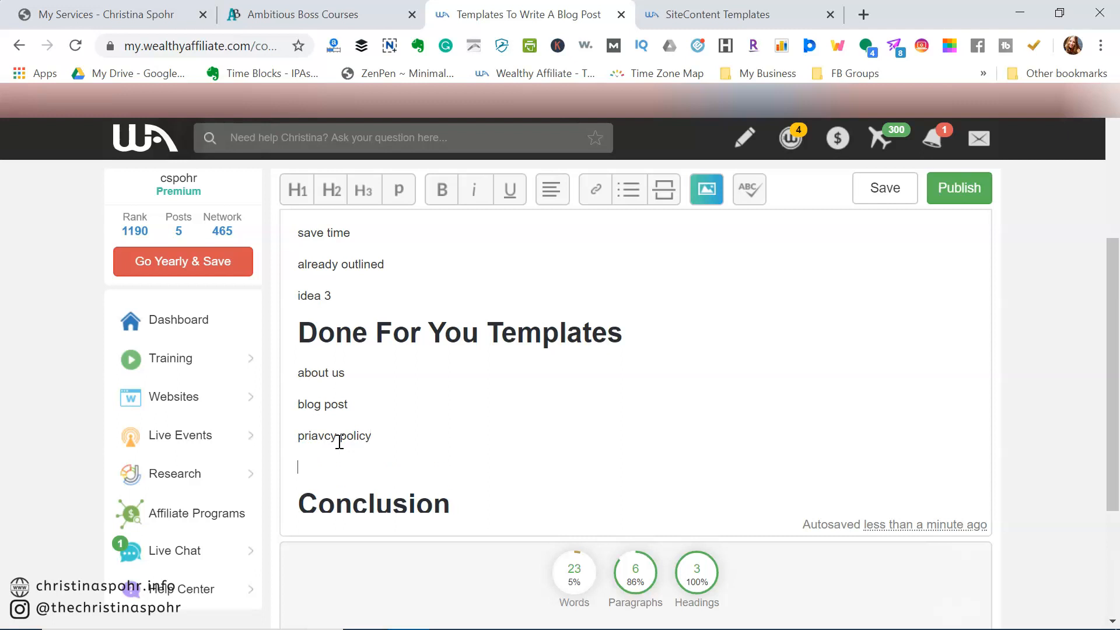
Review the outline's headings and the idea paragraphs beneath them, from the title down to the Conclusion.
scroll(357, 392, "up", 3)
left_click(358, 393)
scroll(358, 393, "down", 3)
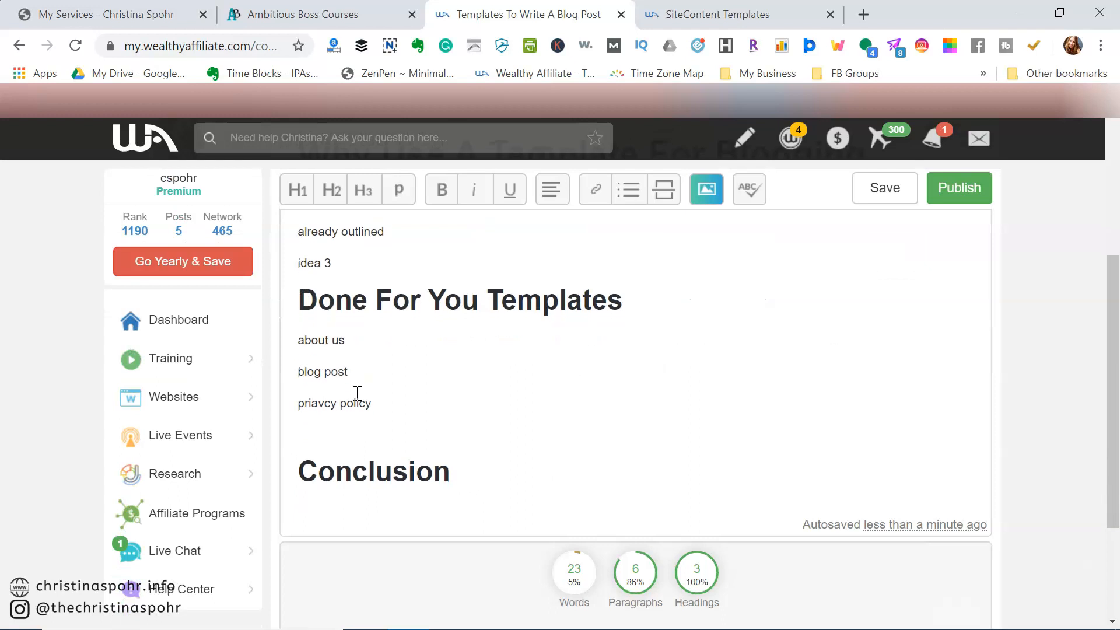
scroll(358, 393, "up", 1)
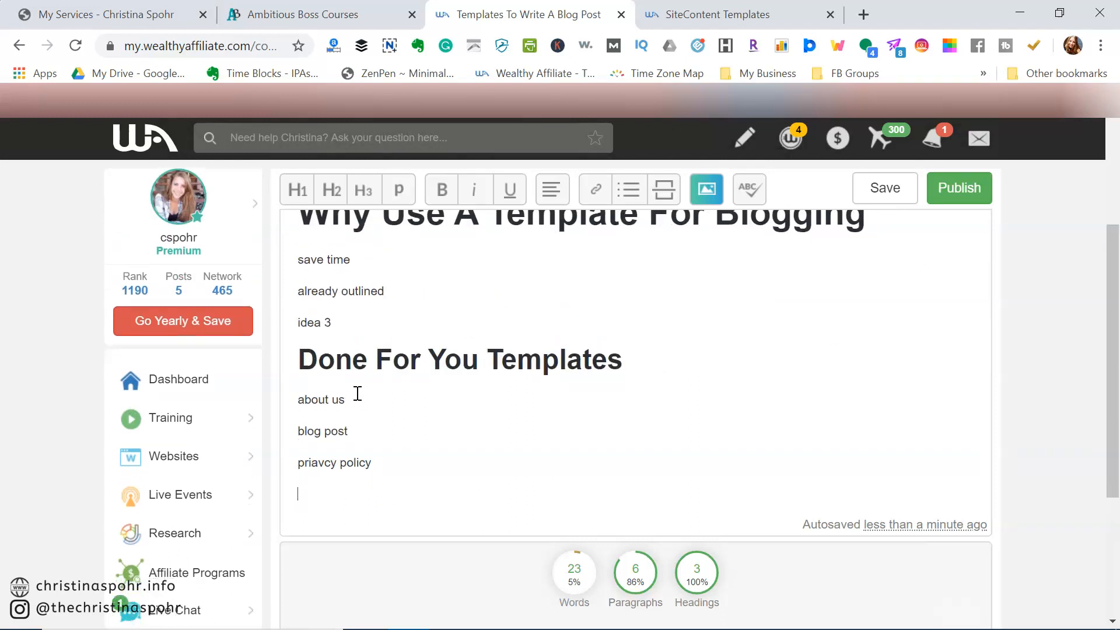
scroll(358, 393, "down", 1)
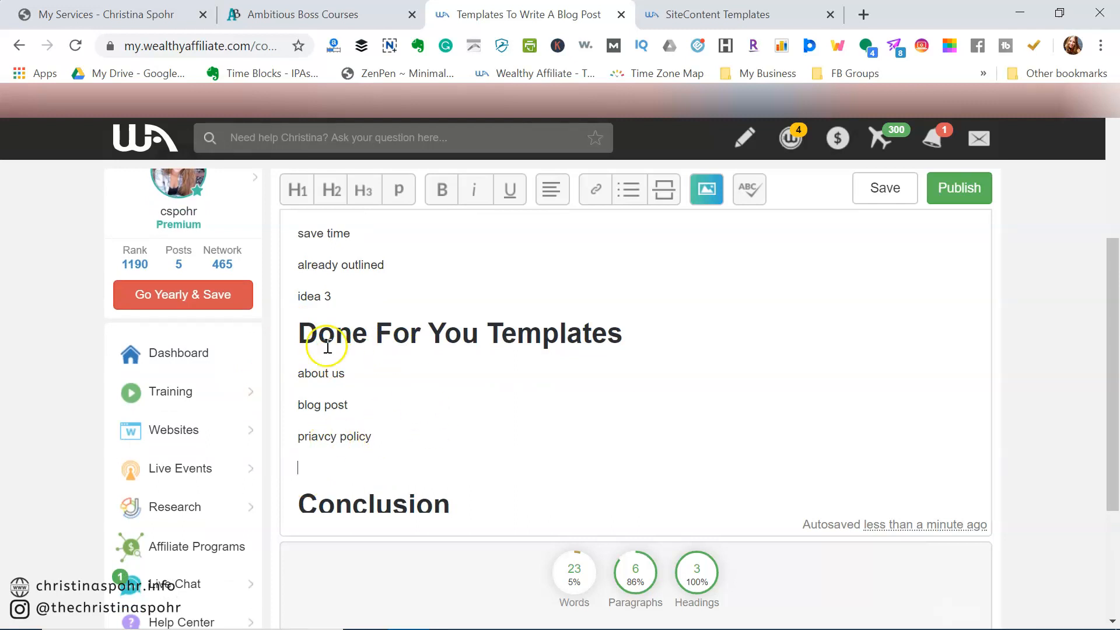
scroll(407, 430, "down", 1)
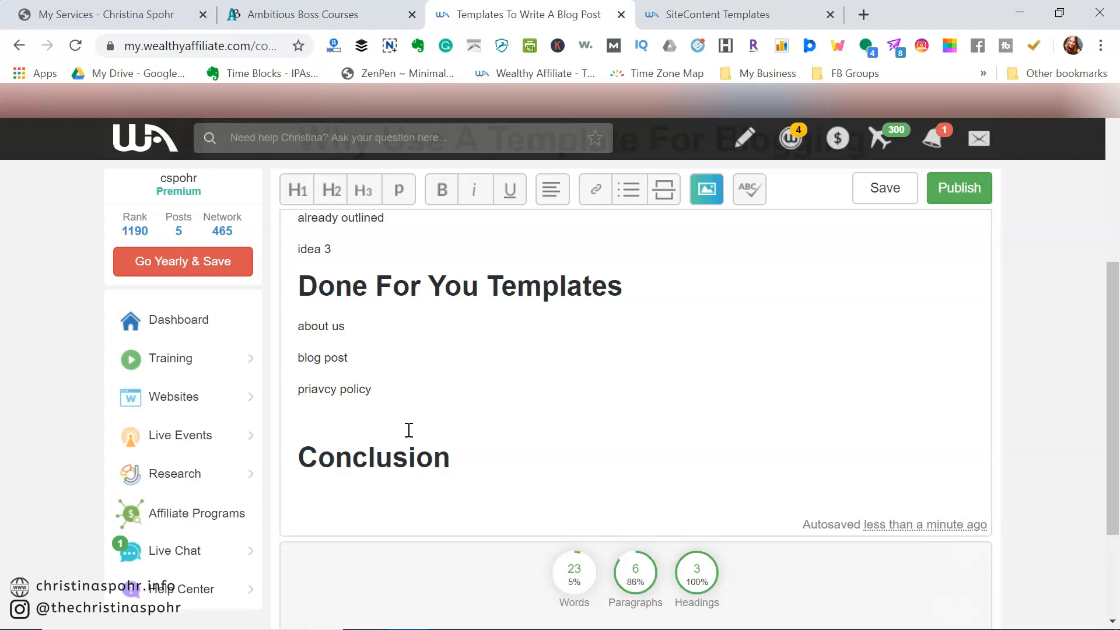
scroll(408, 430, "up", 1)
scroll(409, 429, "down", 1)
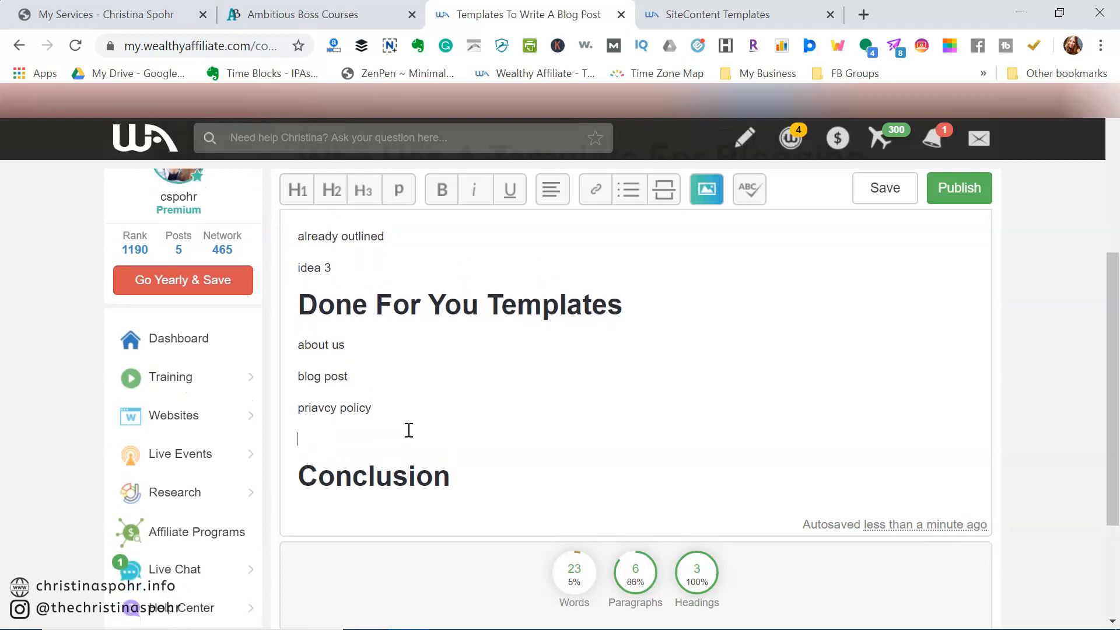
Put the number "3" in front of the heading so it reads "3 Done For You Templates".
scroll(409, 430, "up", 1)
scroll(408, 429, "up", 1)
left_click(299, 390)
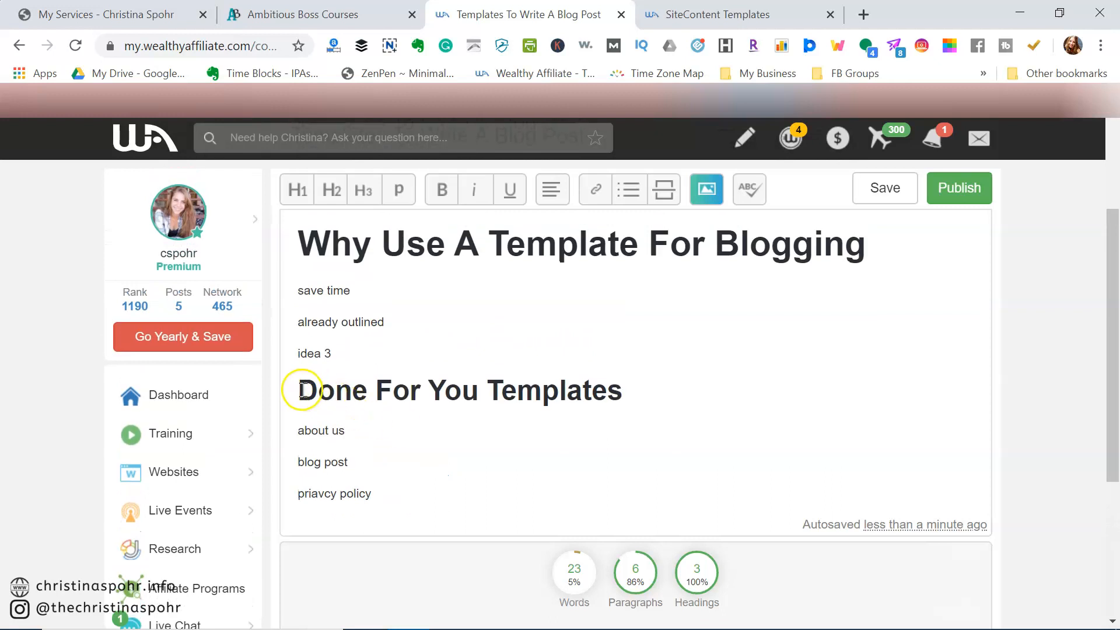
type("3")
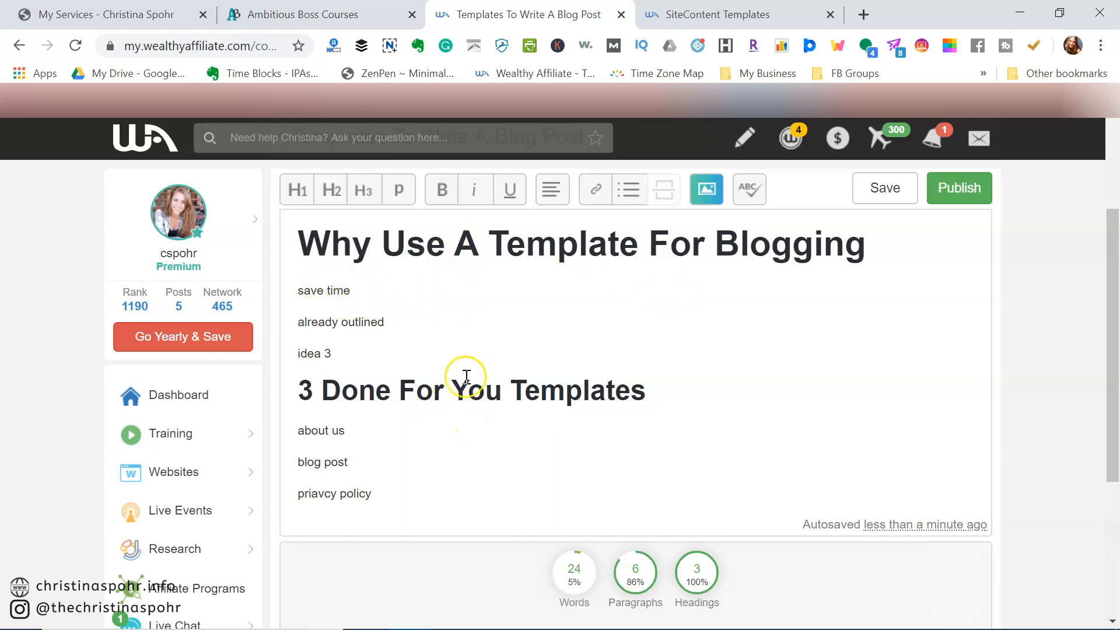
scroll(466, 377, "down", 2)
scroll(466, 377, "up", 5)
scroll(464, 375, "down", 4)
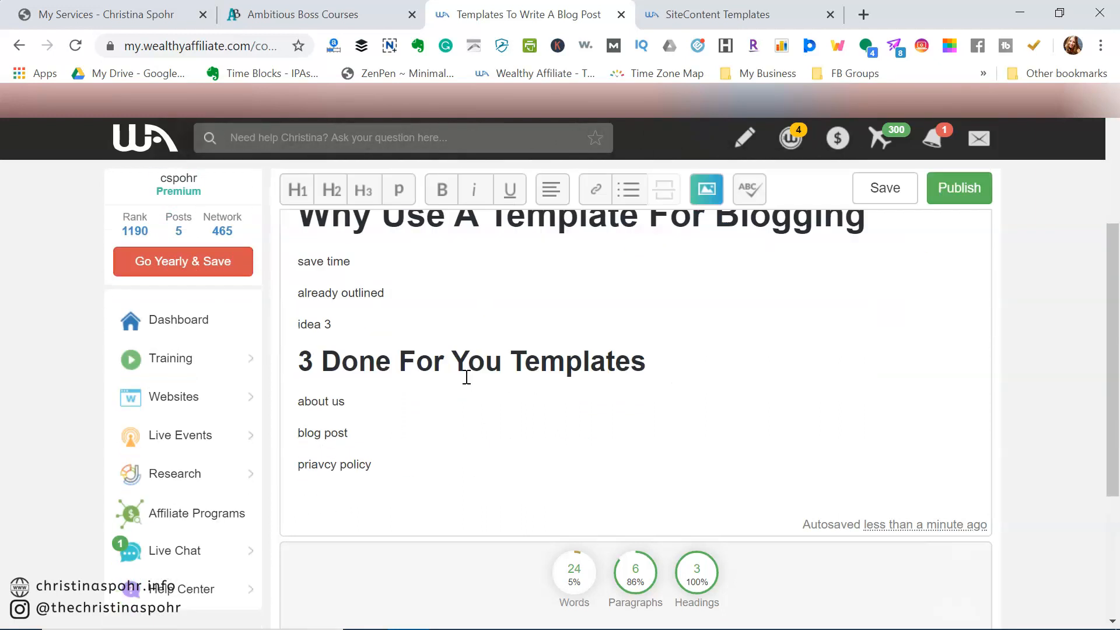
Examine the outline from the Why Use A Template For Blogging heading down to the Conclusion.
left_click(468, 248)
scroll(470, 249, "up", 2)
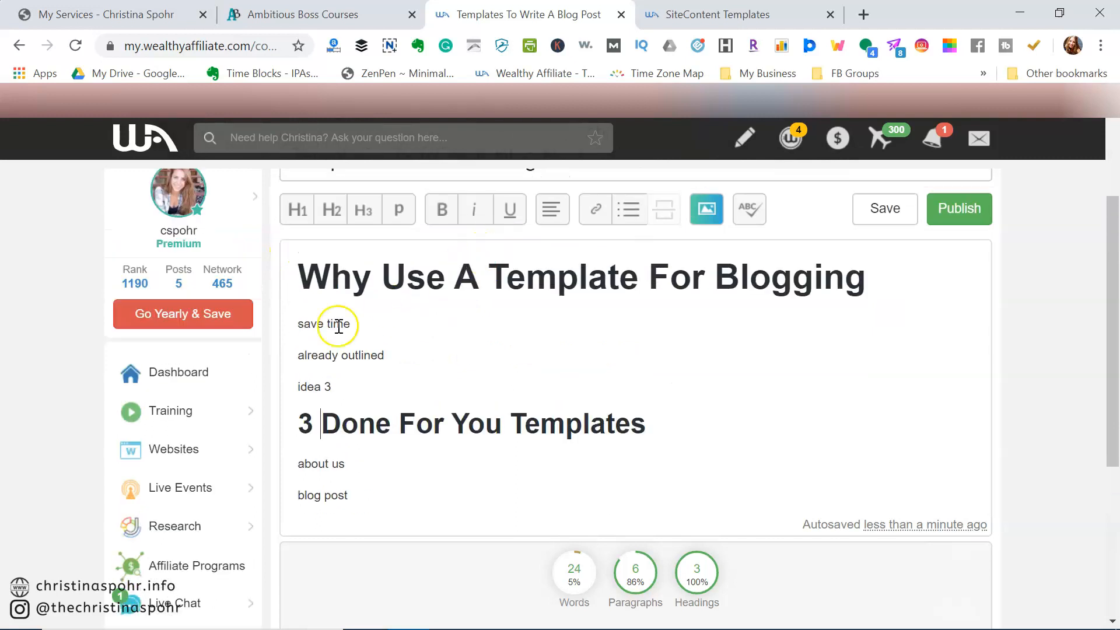
scroll(395, 305, "up", 2)
scroll(395, 307, "down", 1)
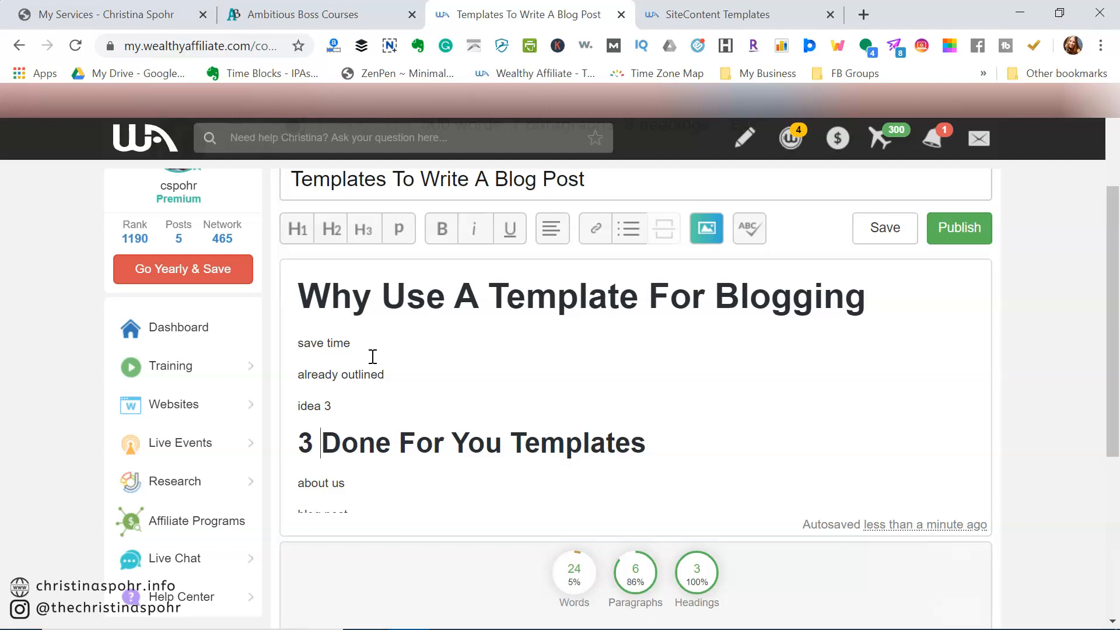
scroll(373, 356, "down", 2)
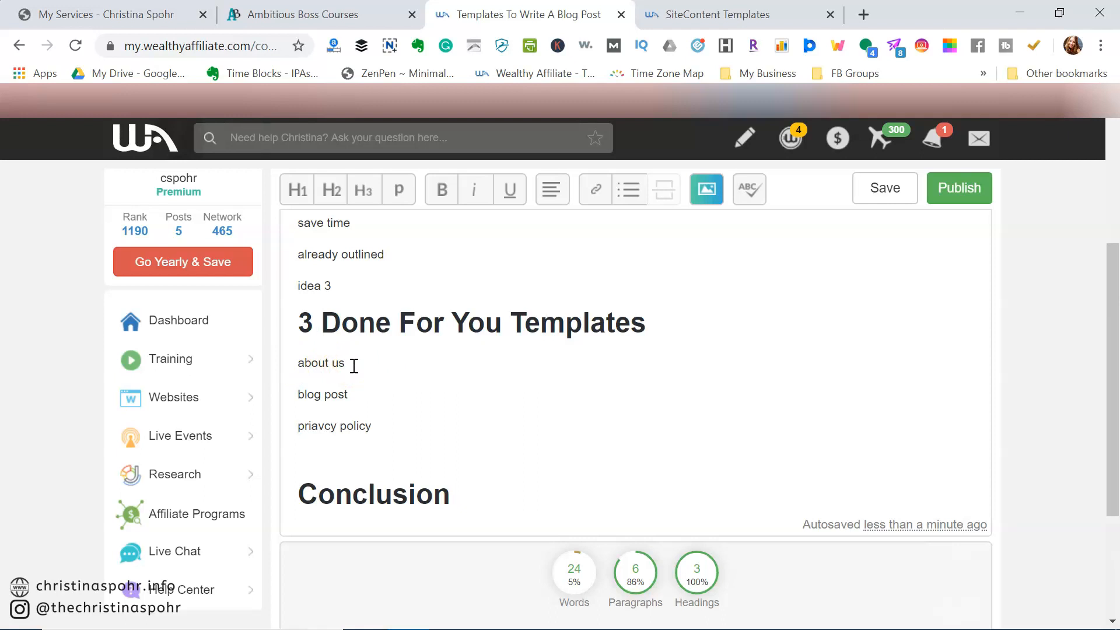
left_click(350, 455)
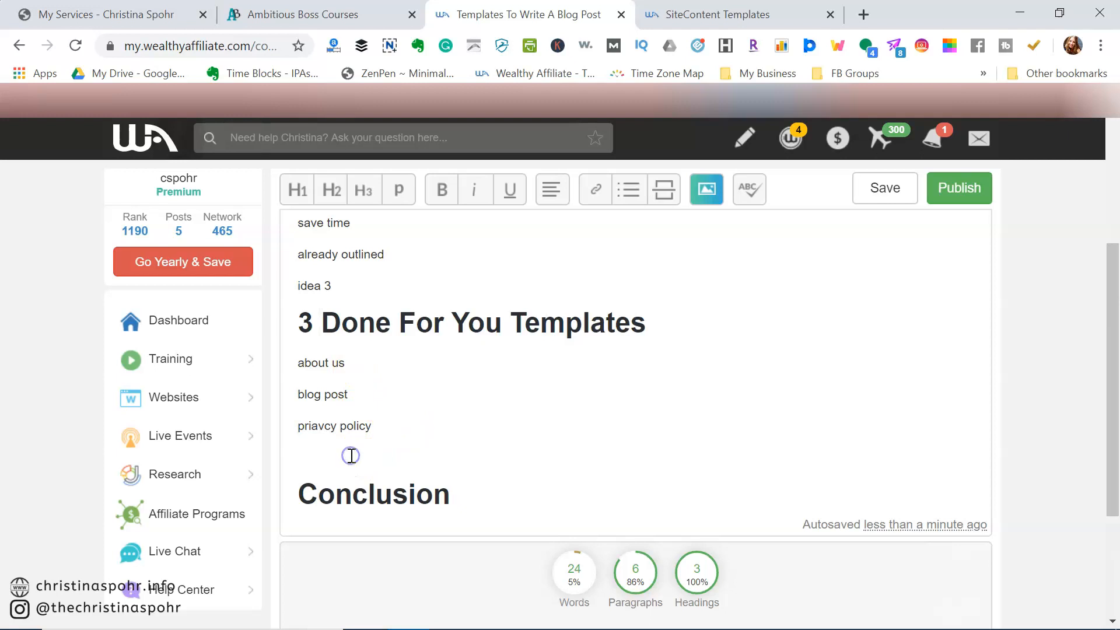
scroll(350, 456, "down", 2)
double_click(351, 455)
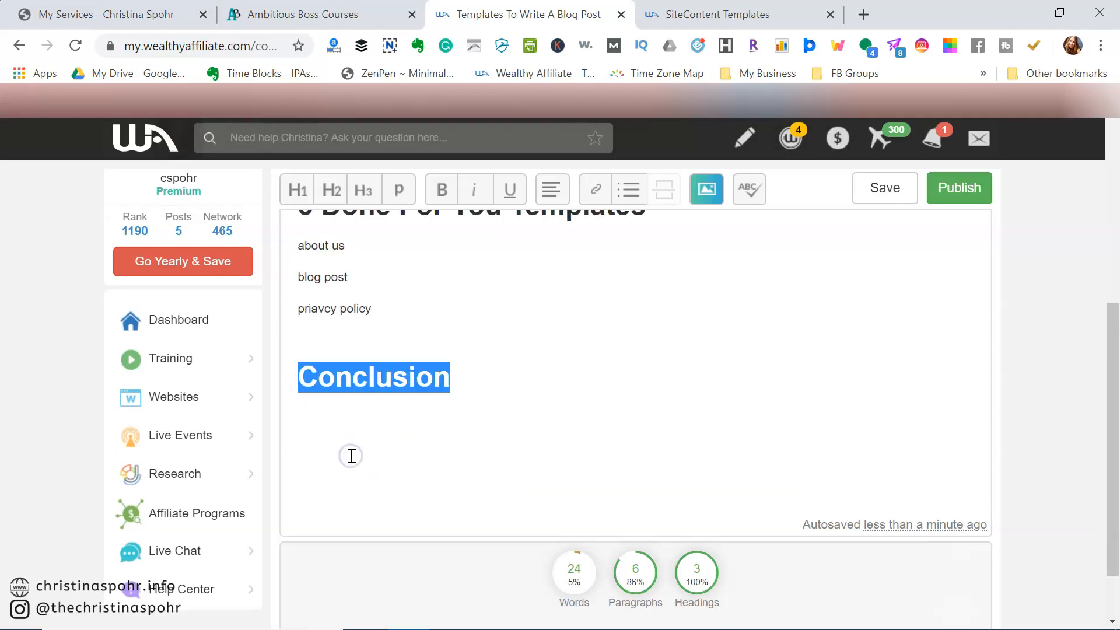
left_click(351, 455)
scroll(467, 460, "up", 3)
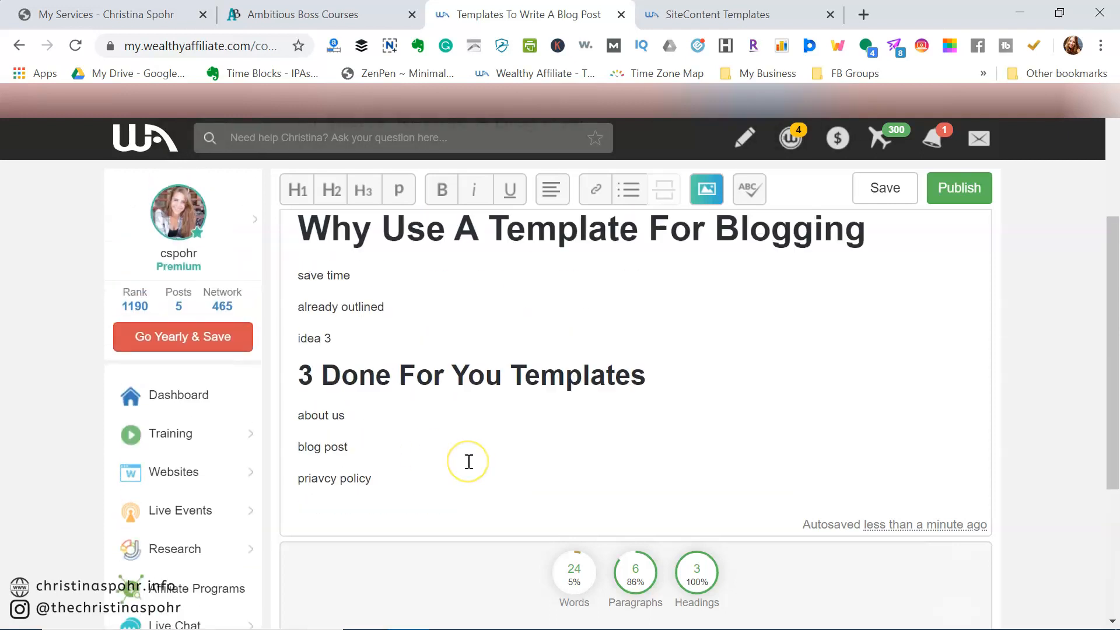
scroll(468, 461, "down", 2)
Add the line "Nifty Tool To Create Templates" above the Conclusion and format it as a level 2 heading.
left_click(401, 374)
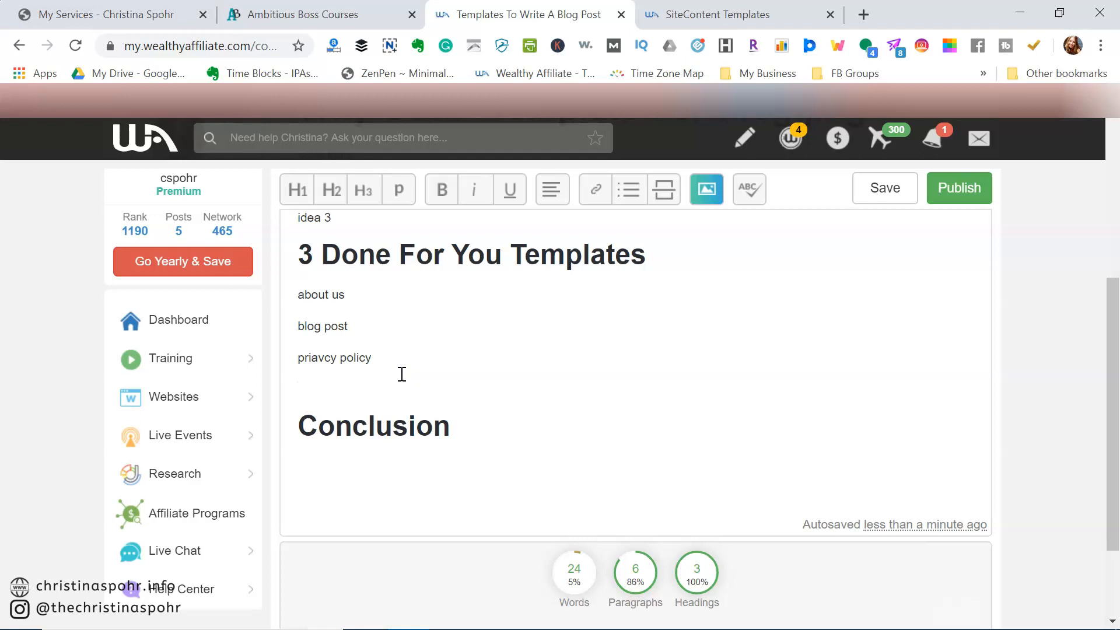
key("Return")
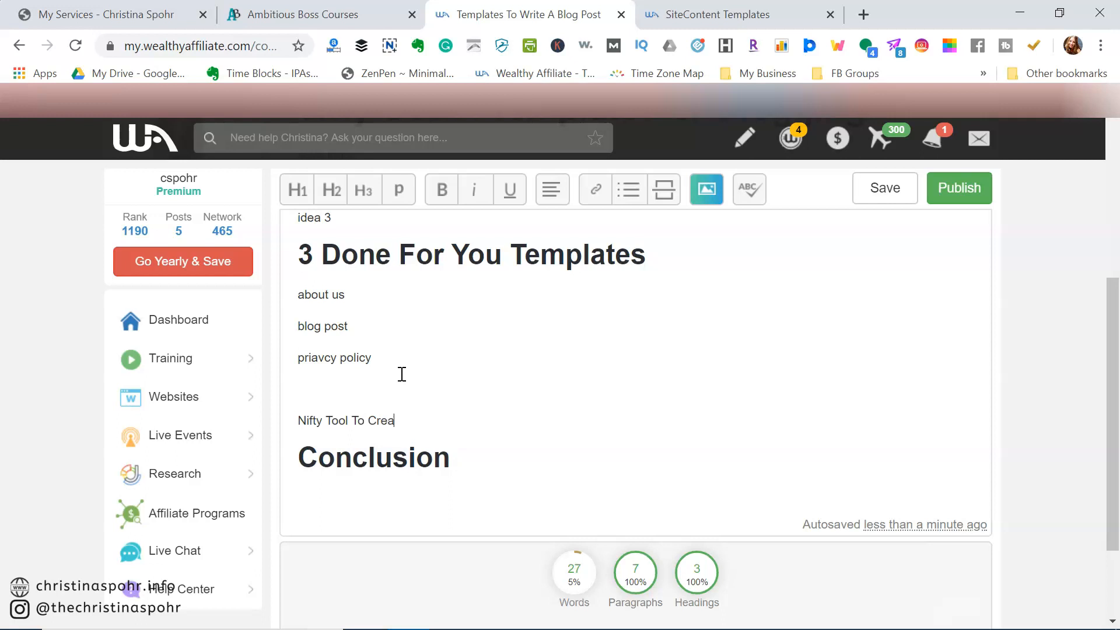
type("Templates")
key("Return")
left_click(362, 417)
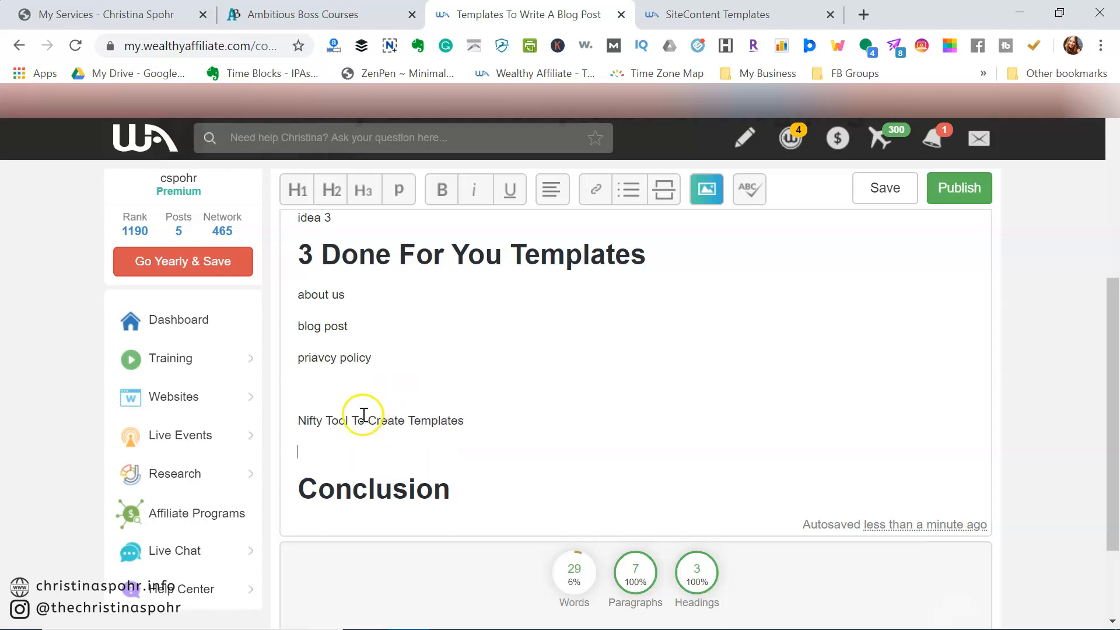
left_click(332, 190)
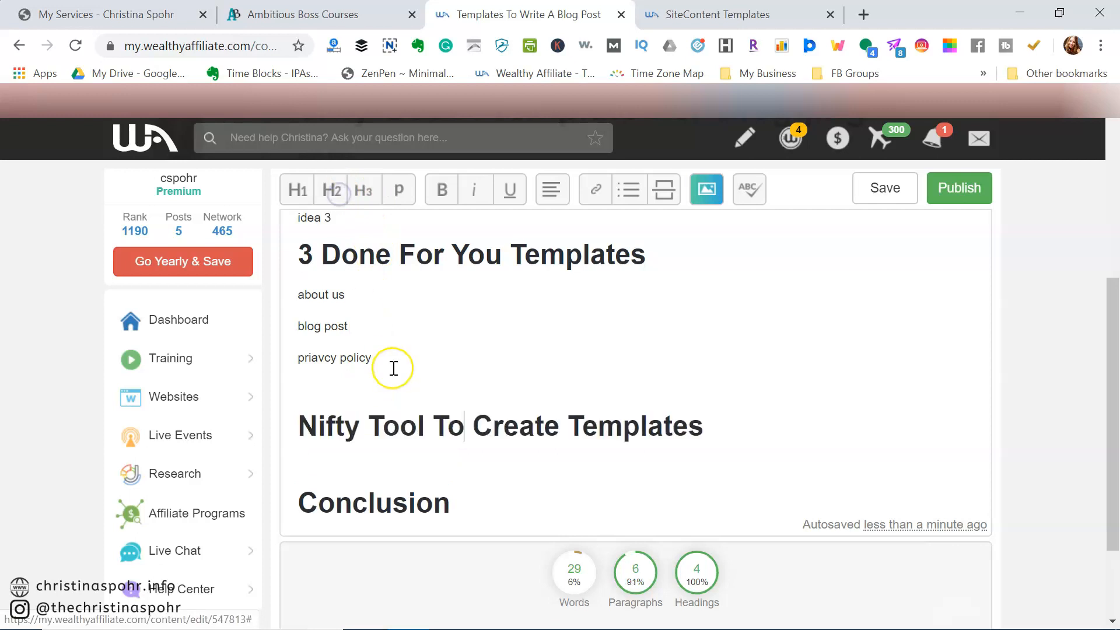
Add the paragraph "In the video below" under the Nifty Tool To Create Templates heading, followed by an empty paragraph.
scroll(393, 367, "up", 2)
scroll(393, 367, "down", 4)
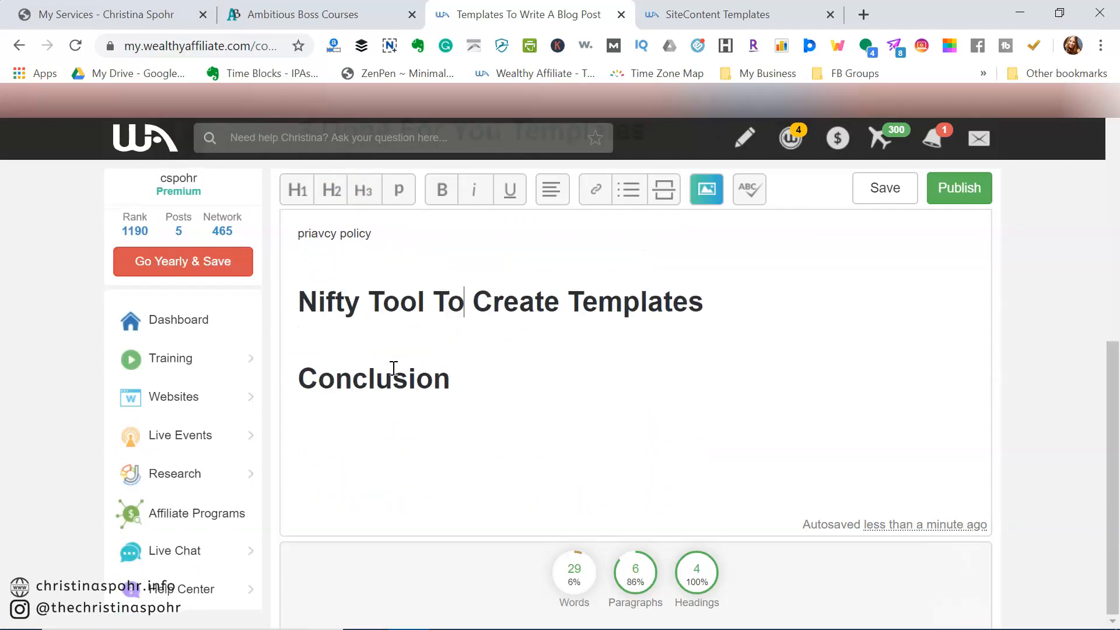
left_click(356, 344)
type("In the video below")
key("Return")
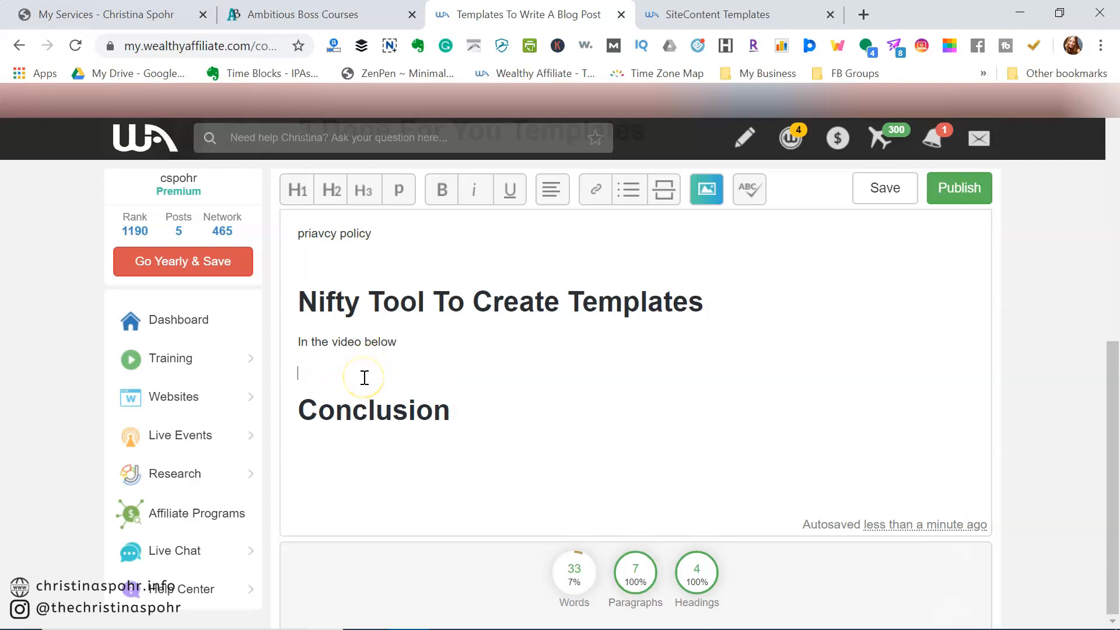
Review the extended outline's sections and compare its word, paragraph and heading counters with the writing goal.
scroll(365, 377, "up", 5)
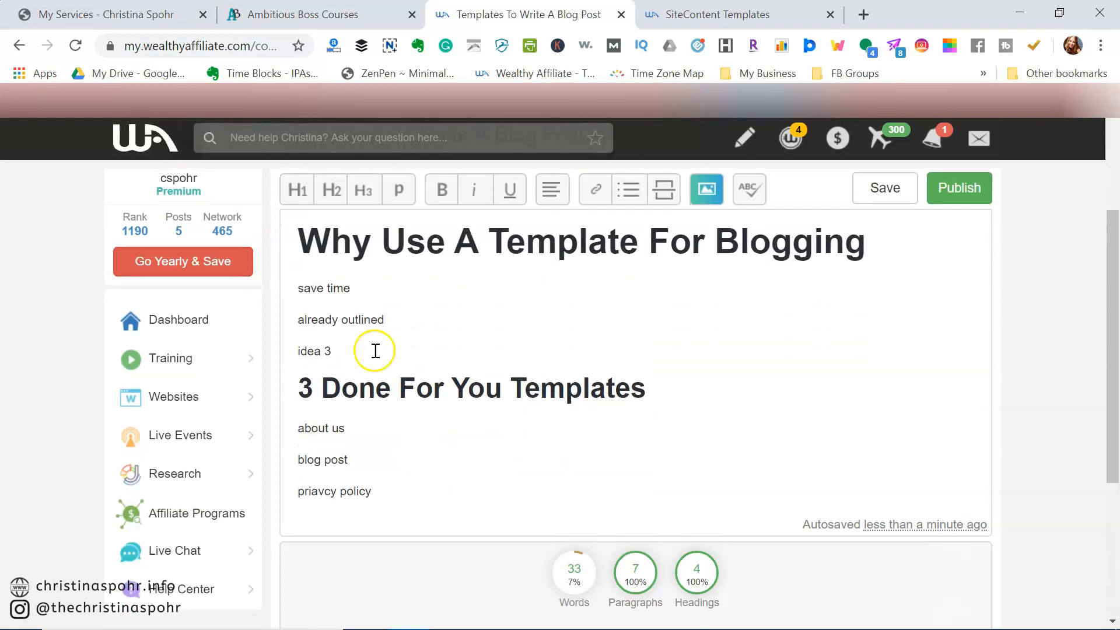
scroll(362, 290, "down", 3)
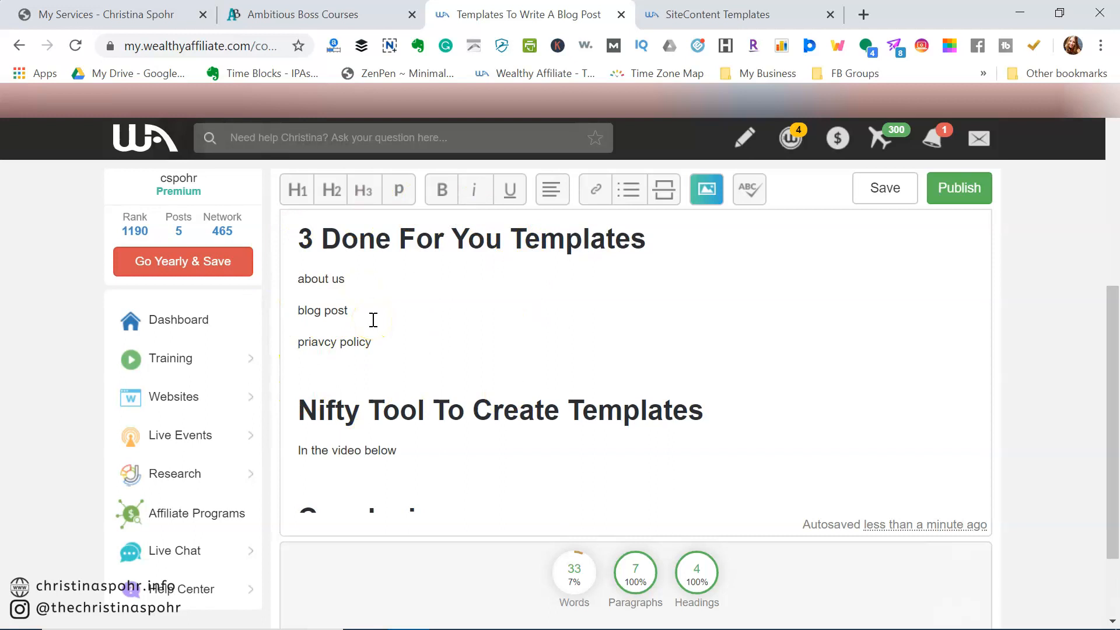
scroll(373, 320, "down", 2)
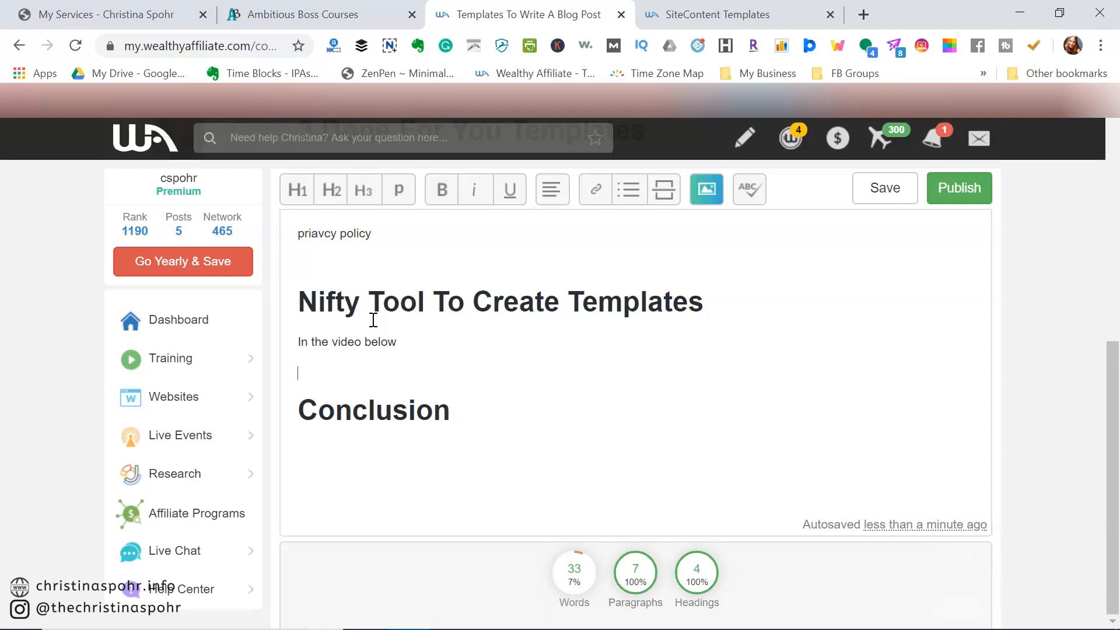
scroll(369, 312, "up", 4)
scroll(370, 312, "down", 4)
scroll(507, 289, "up", 5)
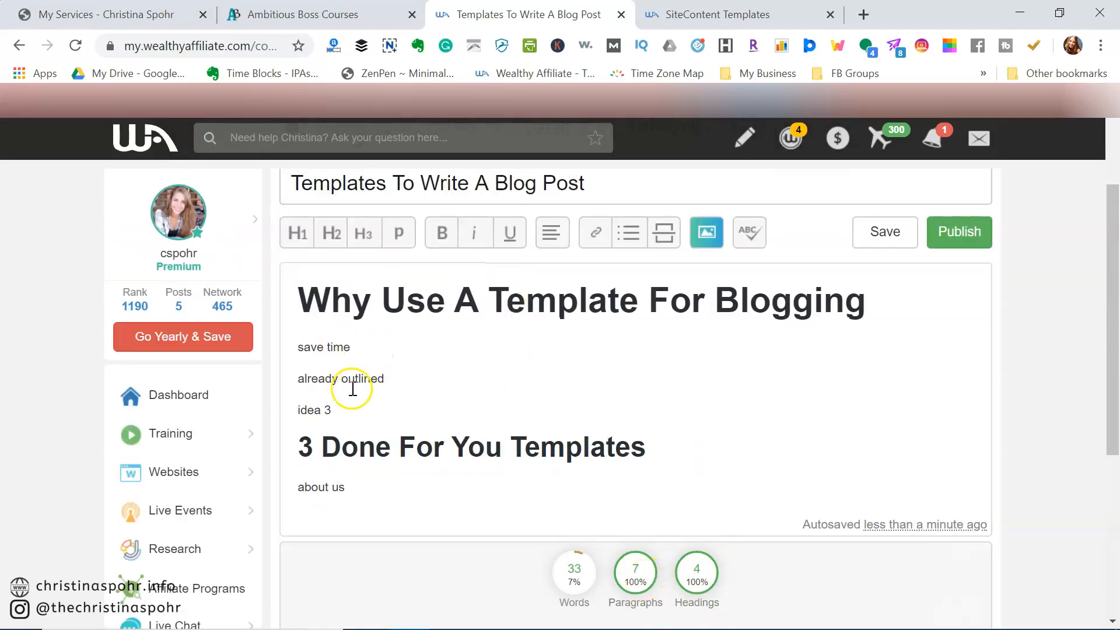
scroll(318, 446, "down", 1)
scroll(307, 474, "down", 3)
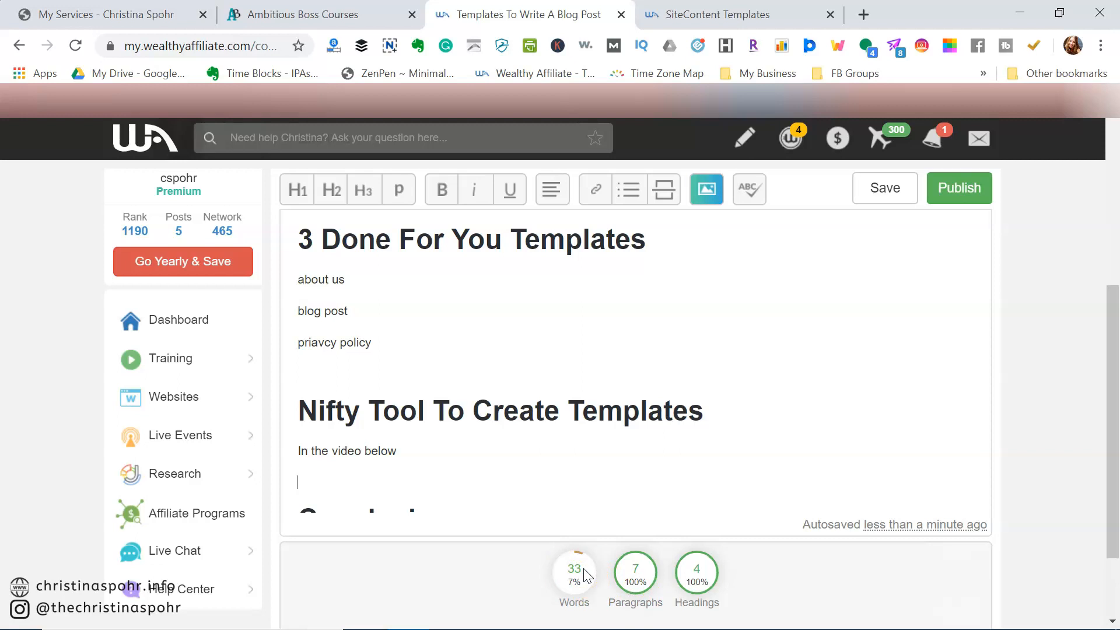
scroll(533, 502, "up", 5)
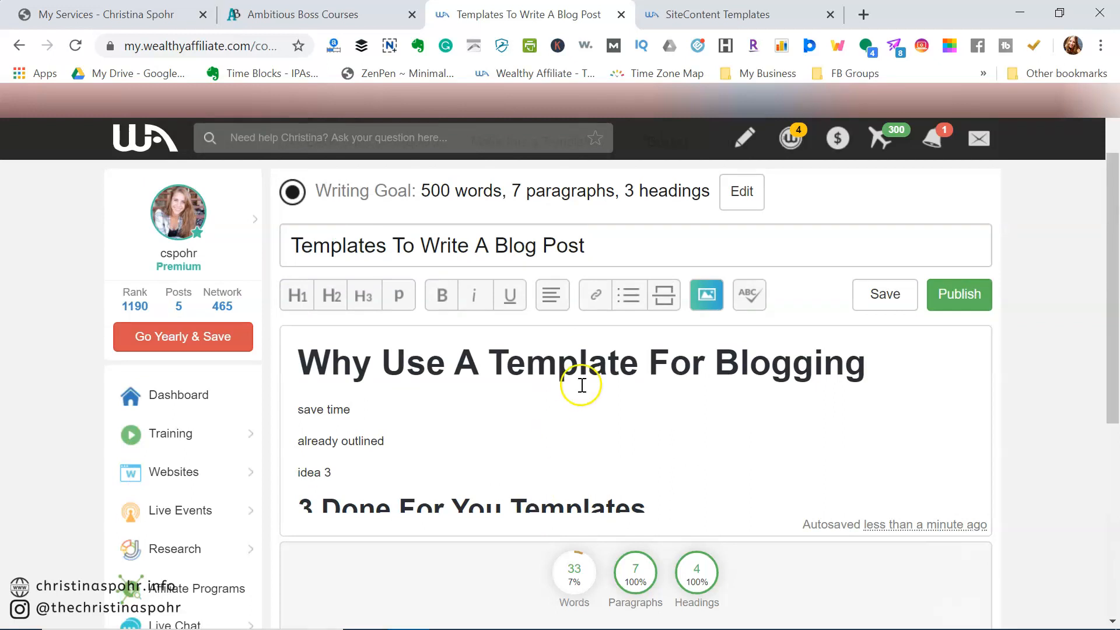
scroll(684, 414, "down", 5)
scroll(682, 414, "up", 8)
left_click(955, 390)
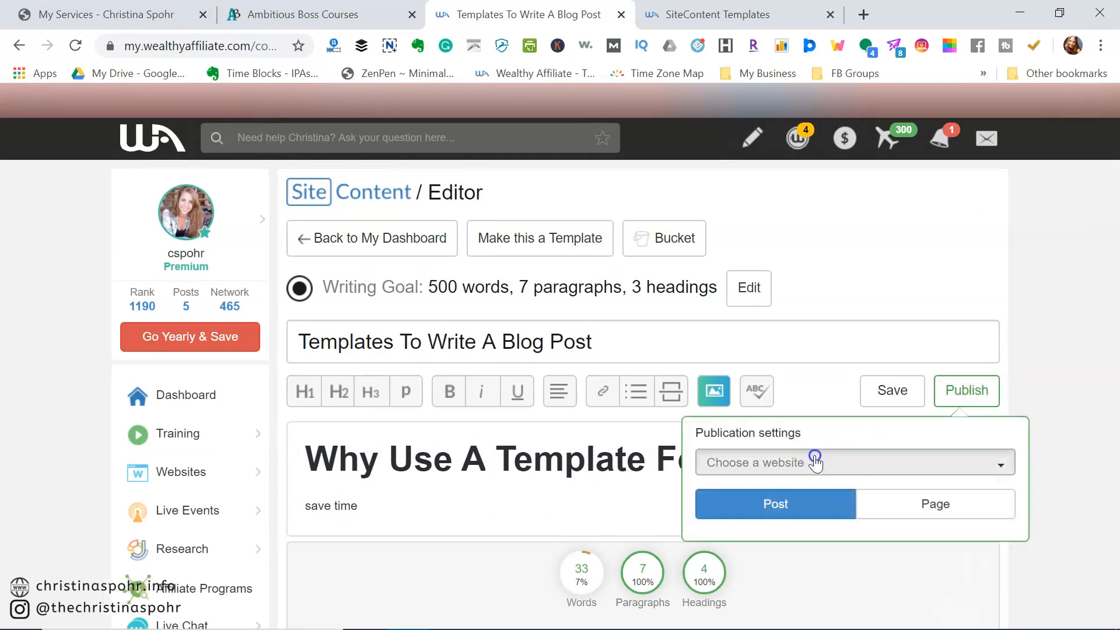
left_click(814, 458)
left_click(1067, 464)
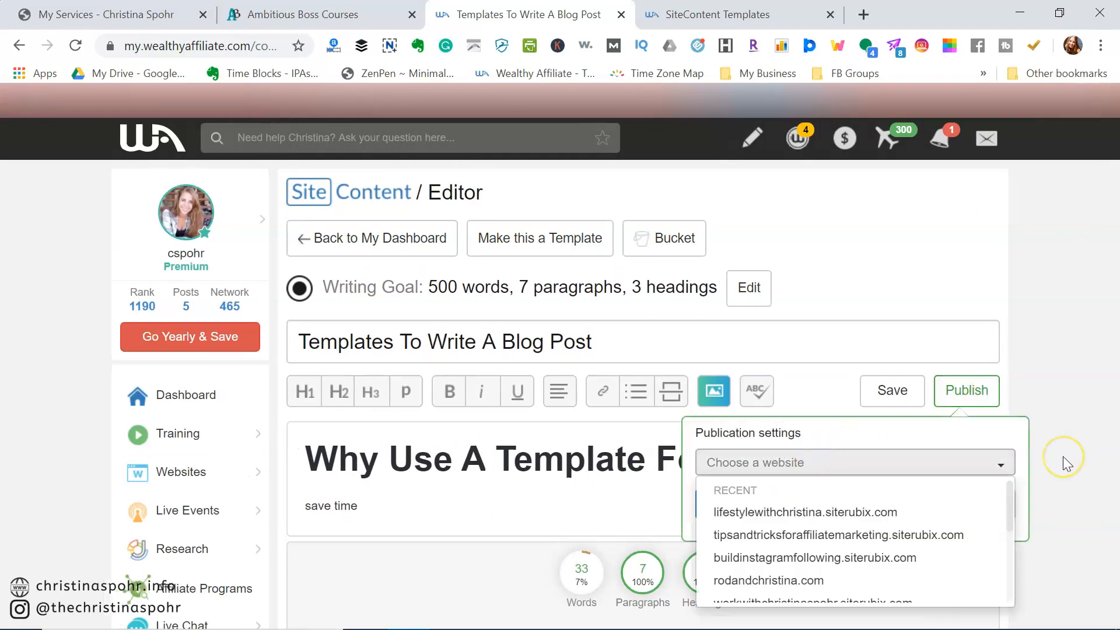
scroll(837, 517, "down", 2)
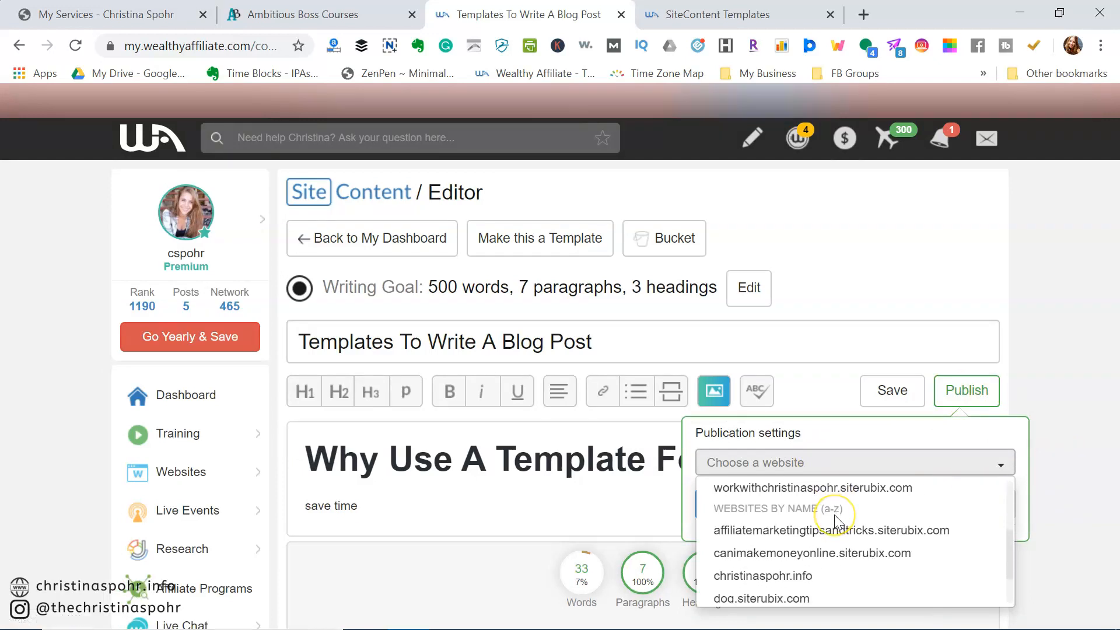
left_click(1076, 400)
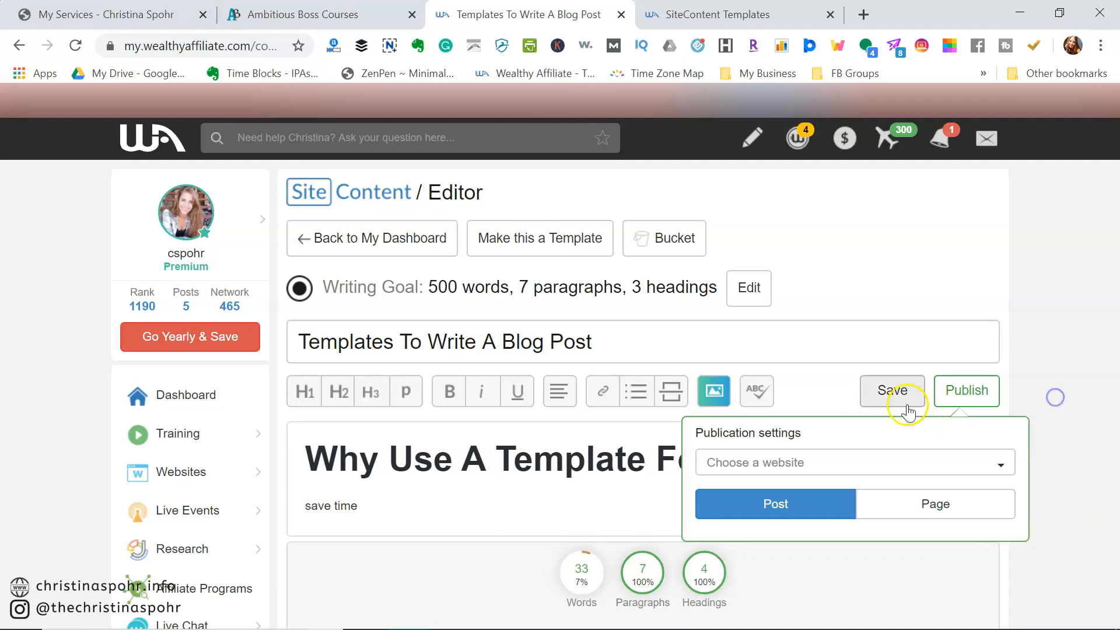
left_click(563, 461)
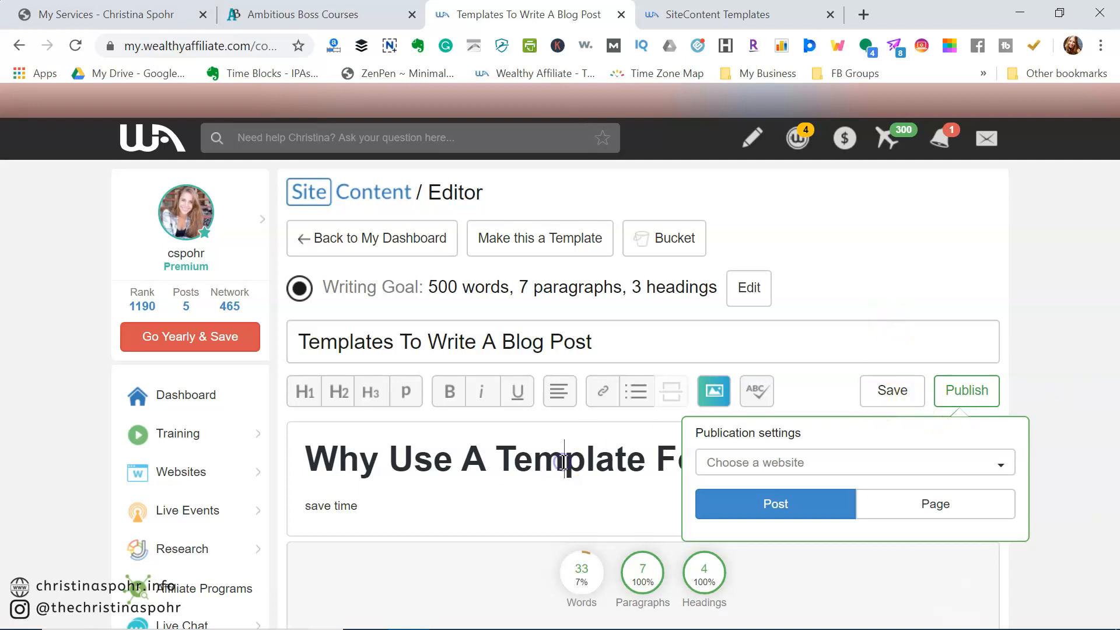
left_click(965, 389)
scroll(971, 381, "down", 4)
scroll(971, 381, "up", 1)
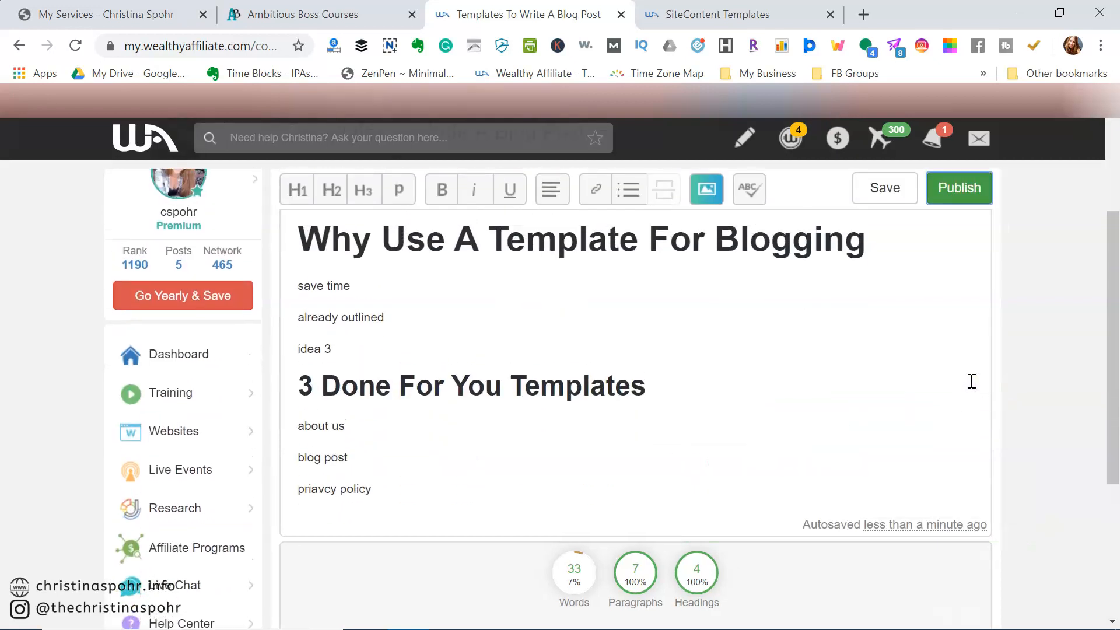
Open the publication settings and choose the author's .info domain as the website for this post.
left_click(950, 198)
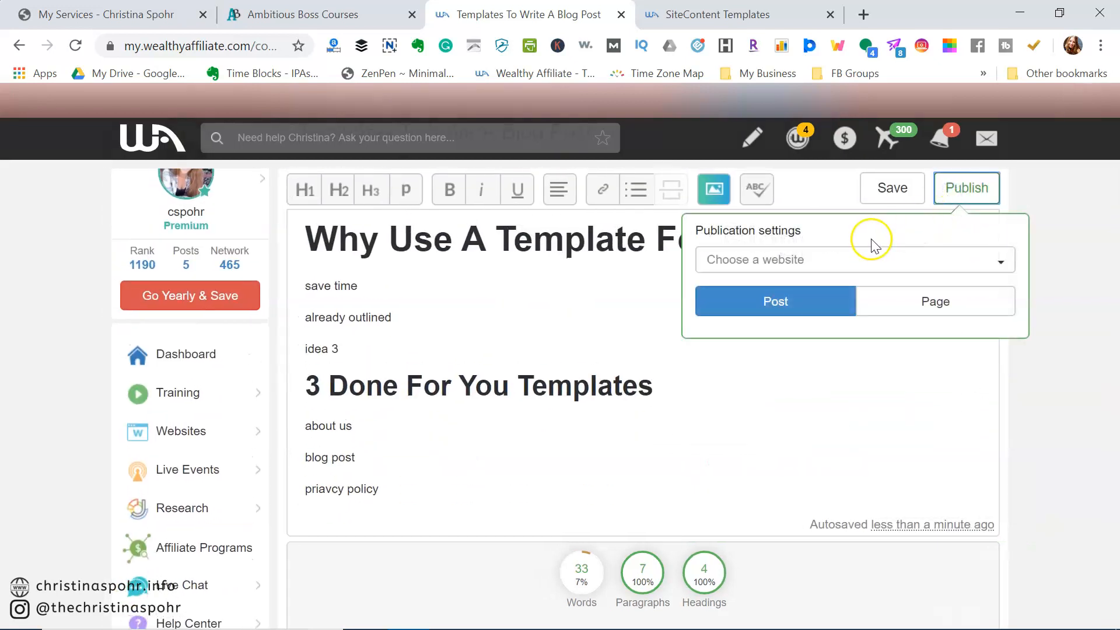
left_click(853, 259)
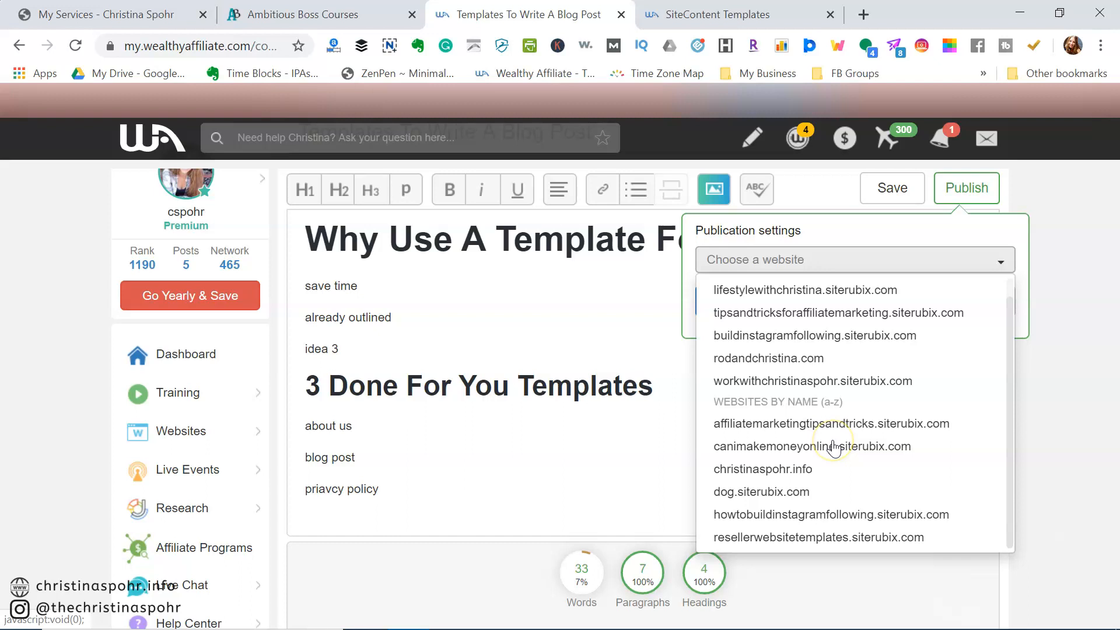
left_click(822, 391)
scroll(815, 473, "down", 1)
left_click(815, 470)
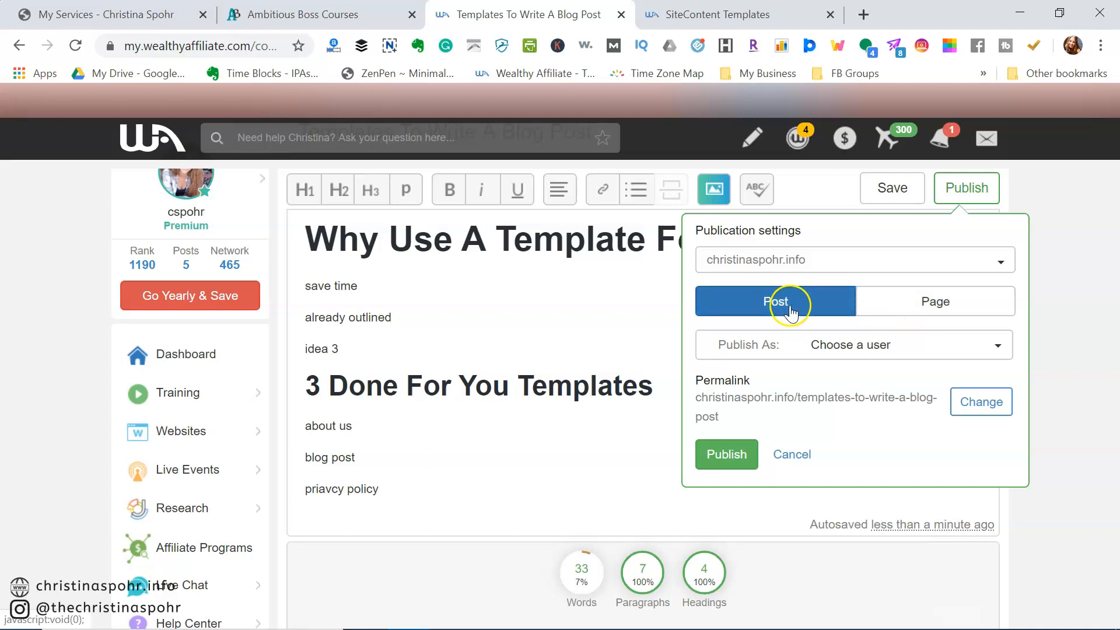
Set admin as the publishing user and publish the post to the chosen website.
left_click(897, 348)
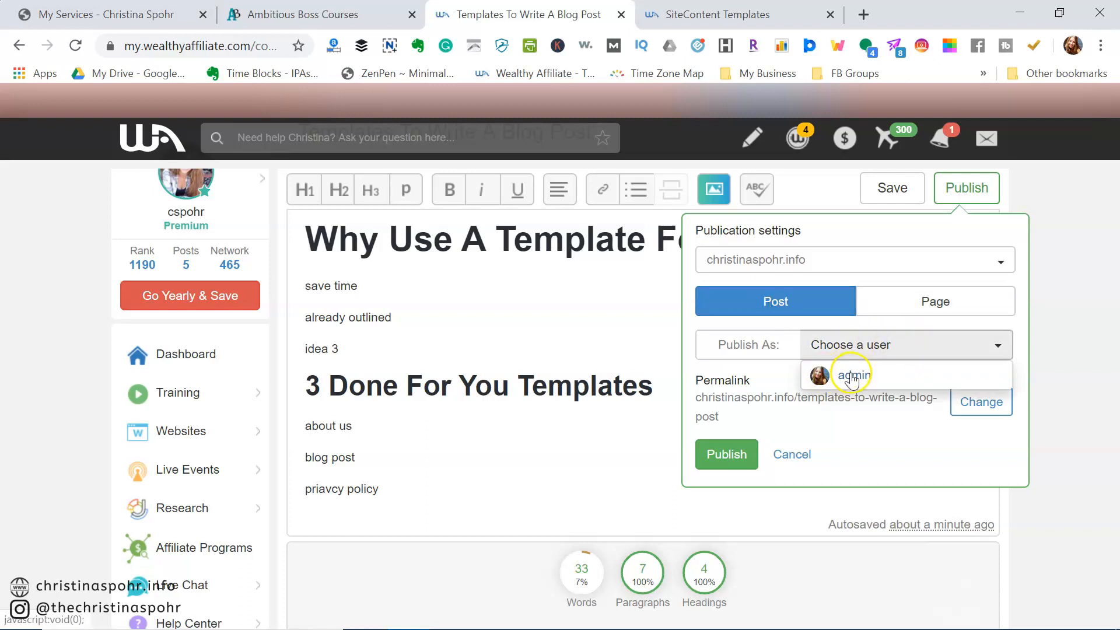
left_click(870, 416)
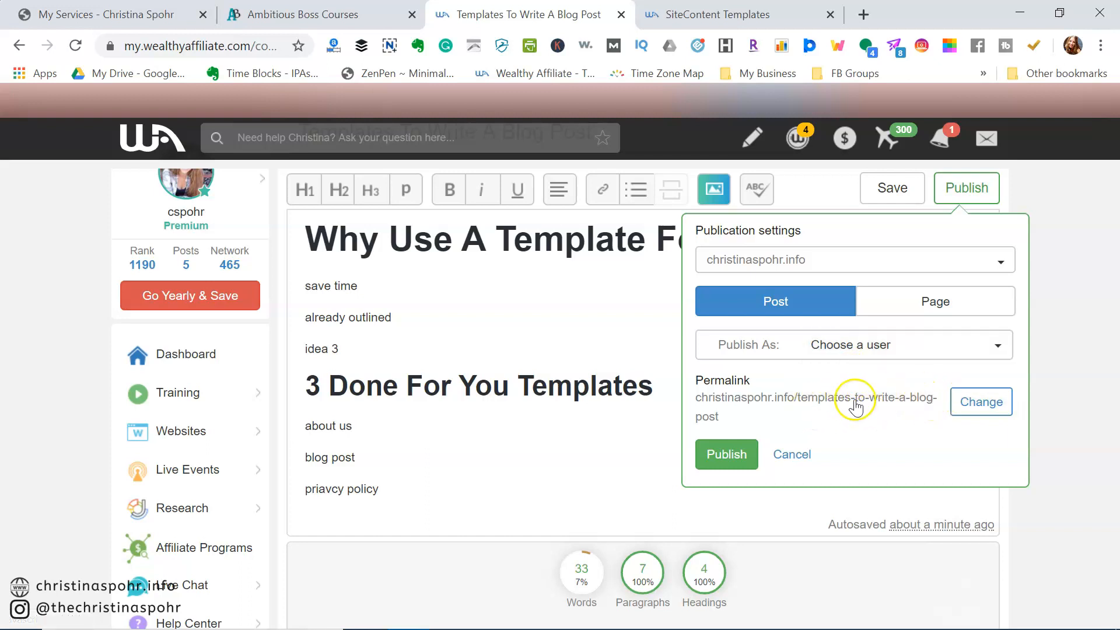
left_click(728, 450)
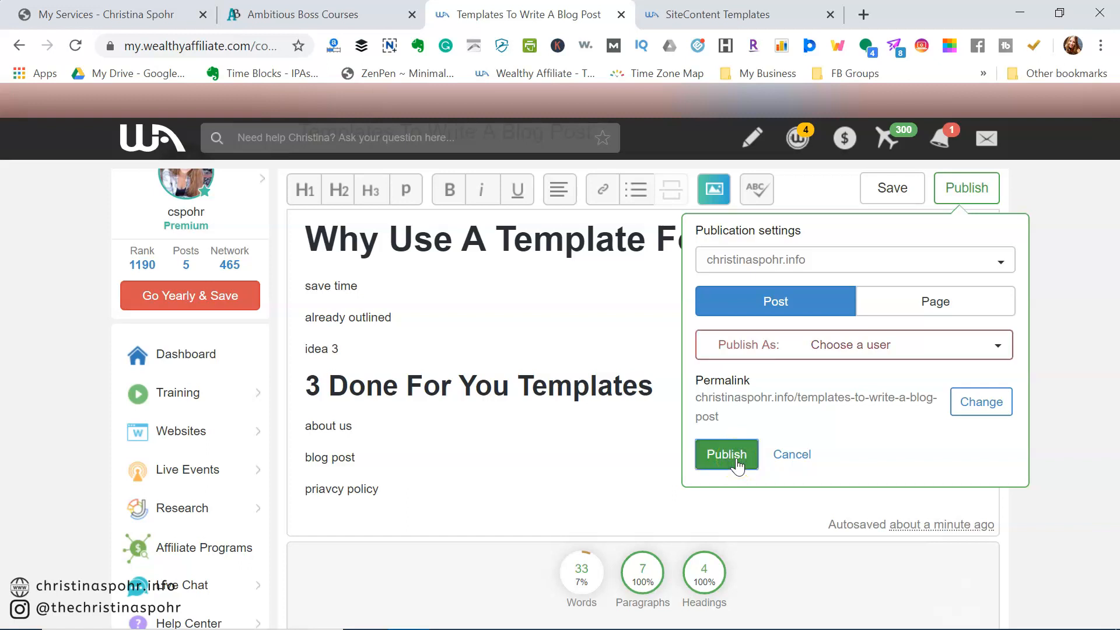
left_click(879, 359)
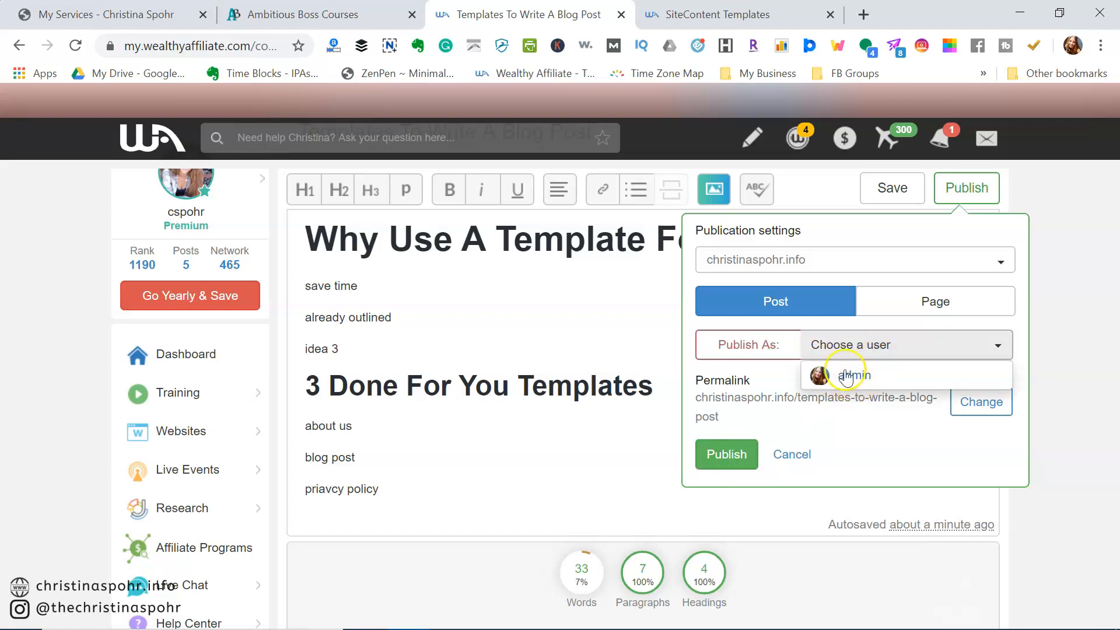
left_click(845, 370)
left_click(729, 453)
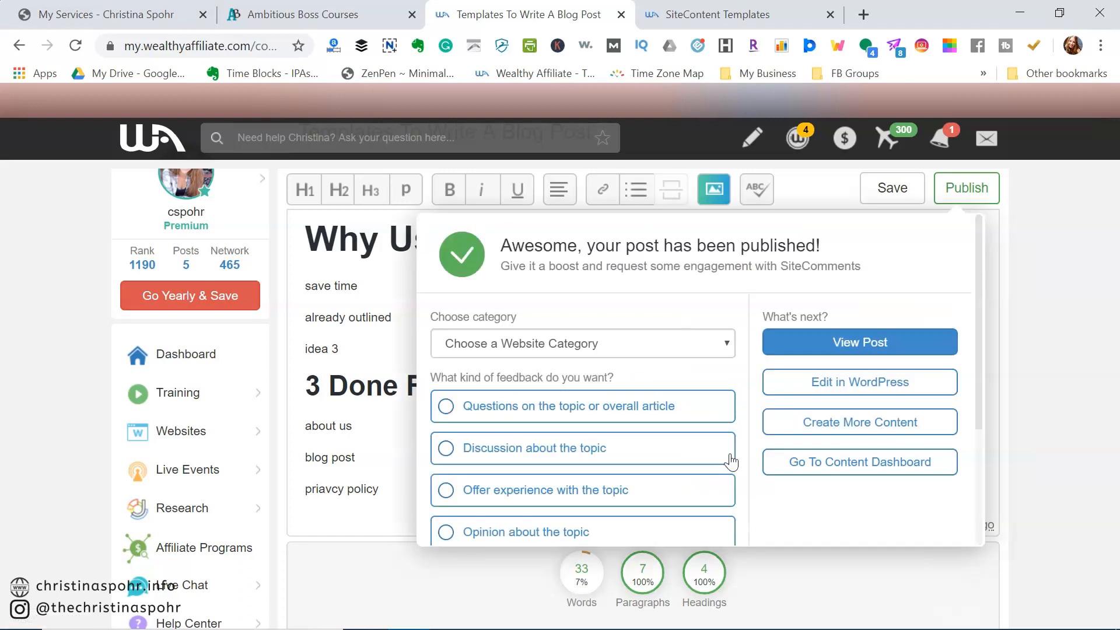
Open the published post for editing in WordPress and check its transferred headings and paragraphs.
left_click(856, 387)
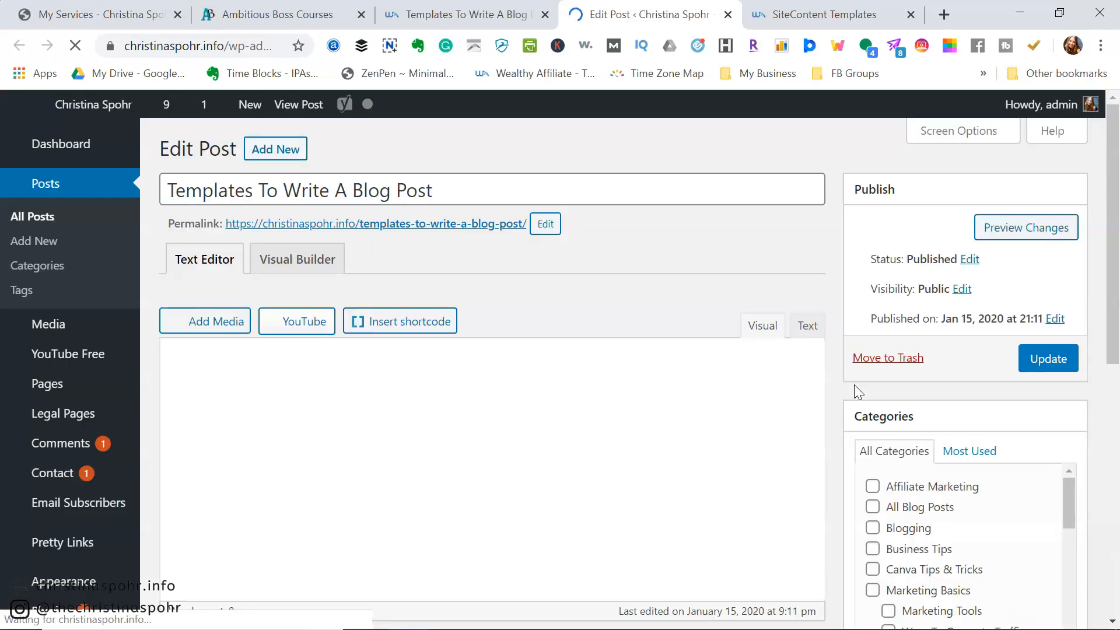
left_click(687, 389)
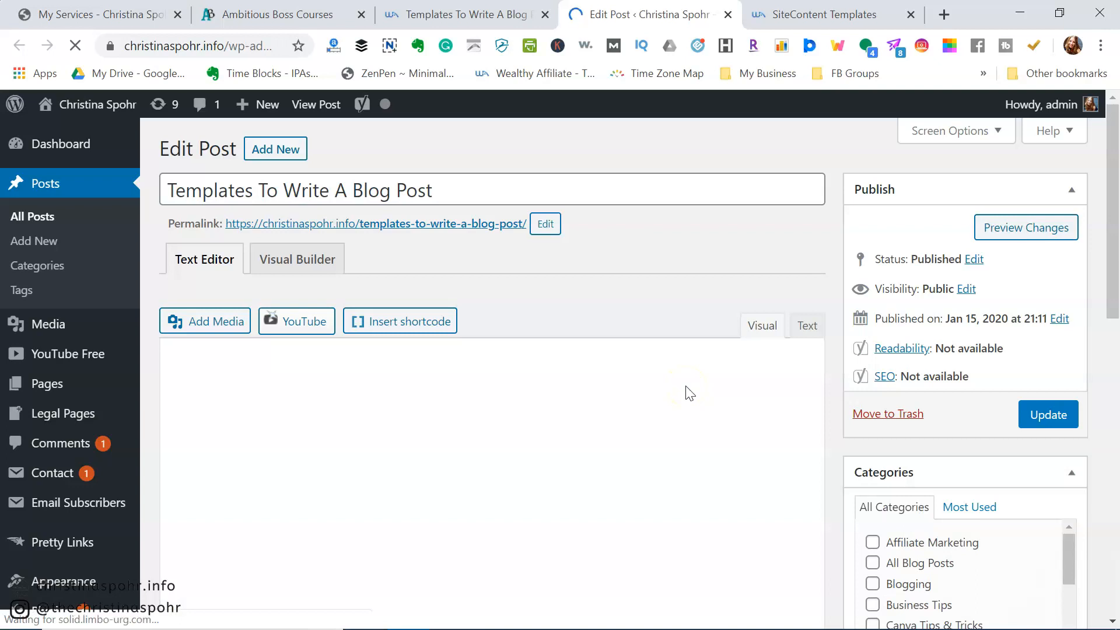
scroll(687, 390, "down", 2)
left_click(795, 363)
scroll(918, 408, "down", 3)
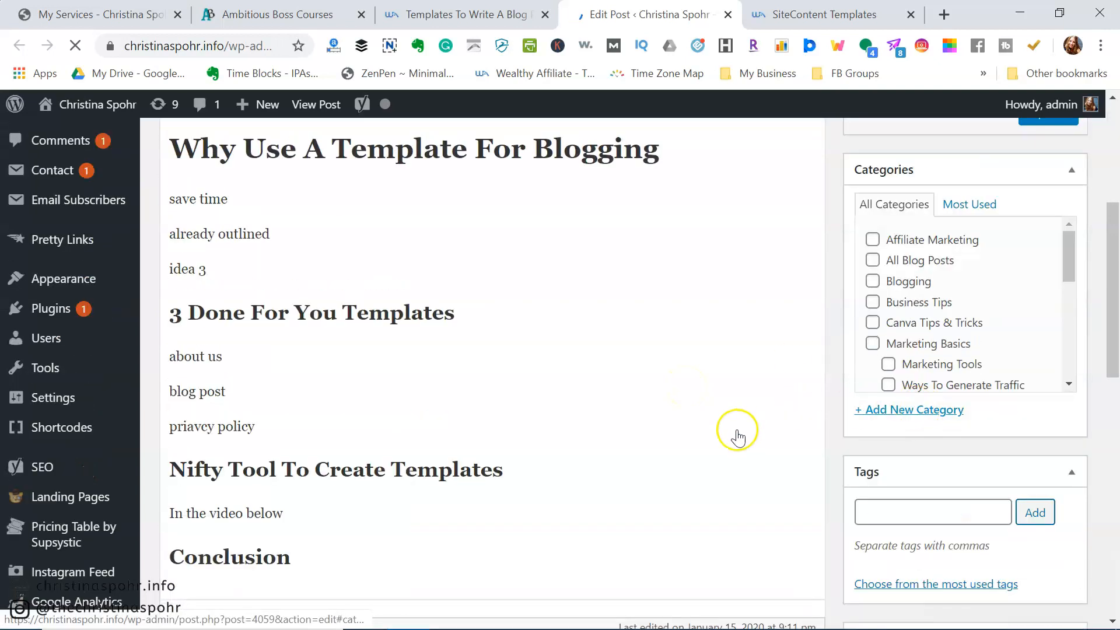
Review the post's content, categories, tags, featured image and Yoast SEO settings on the WordPress edit page.
scroll(737, 430, "down", 4)
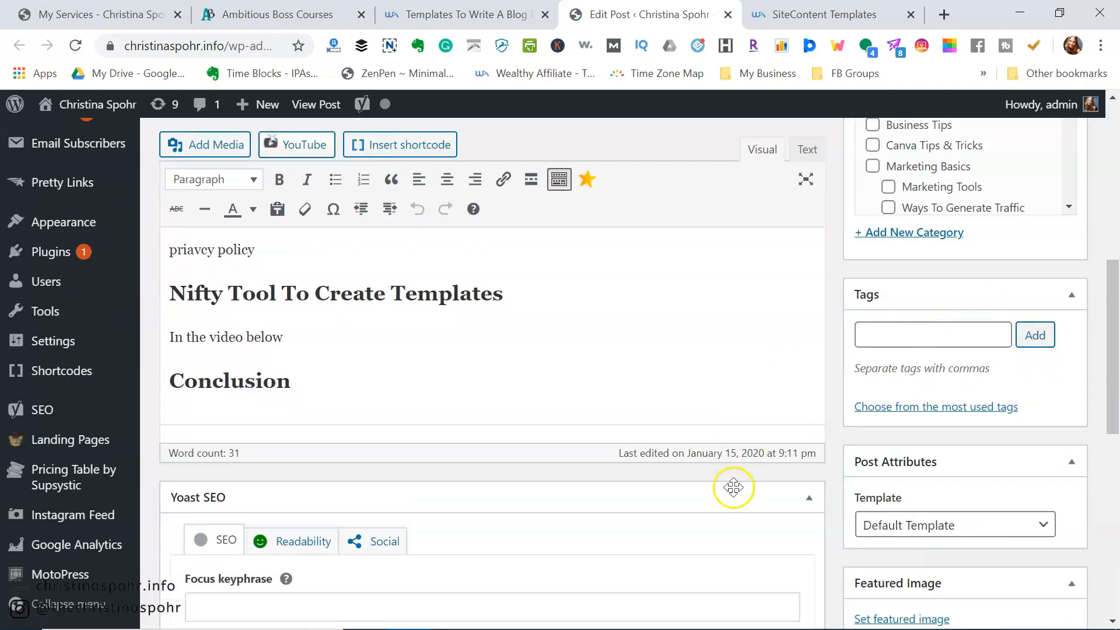
scroll(733, 495, "down", 3)
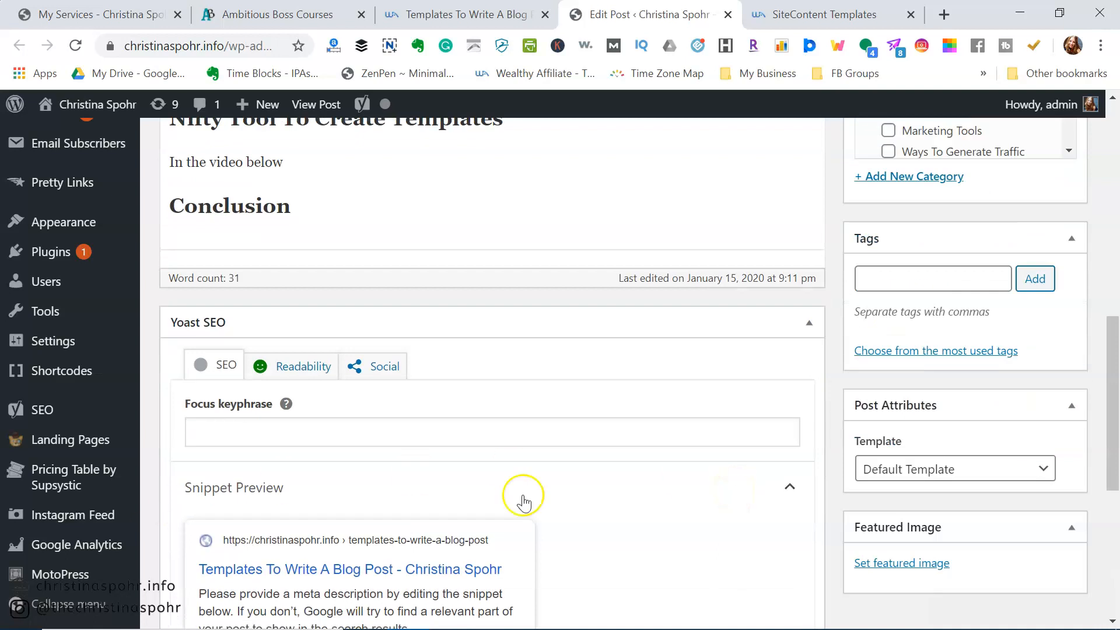
scroll(540, 335, "up", 7)
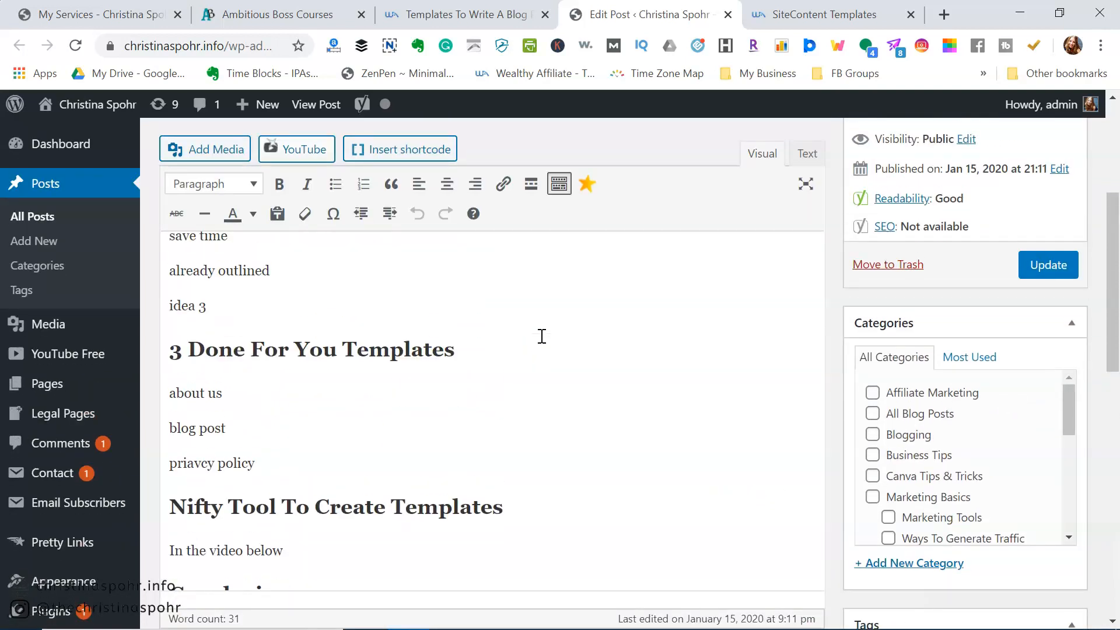
scroll(541, 336, "up", 3)
scroll(814, 394, "down", 3)
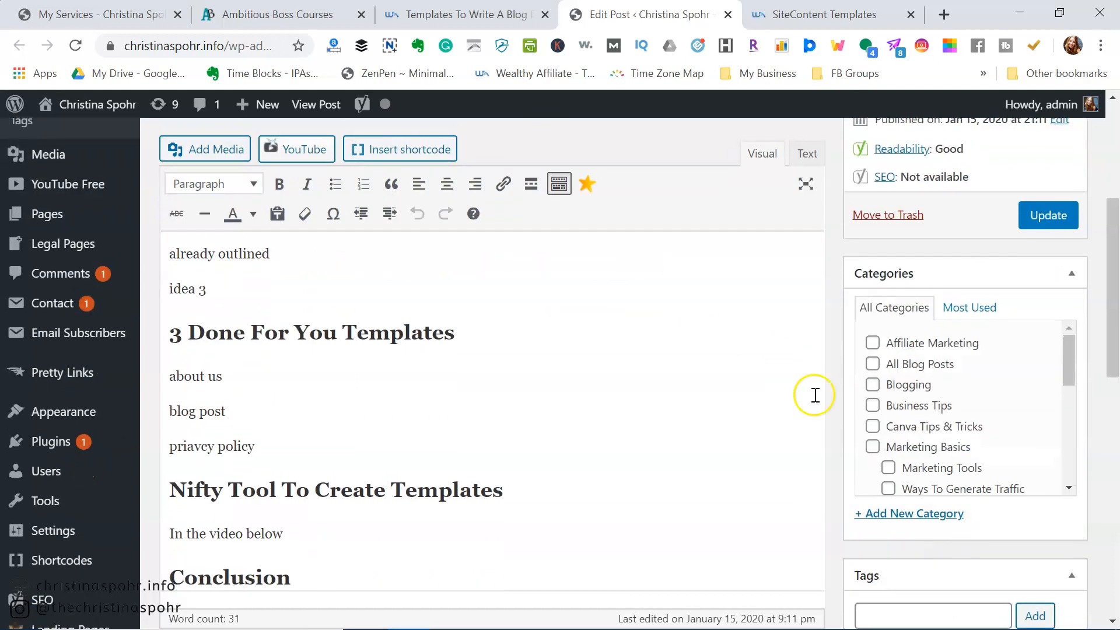
scroll(815, 397, "down", 10)
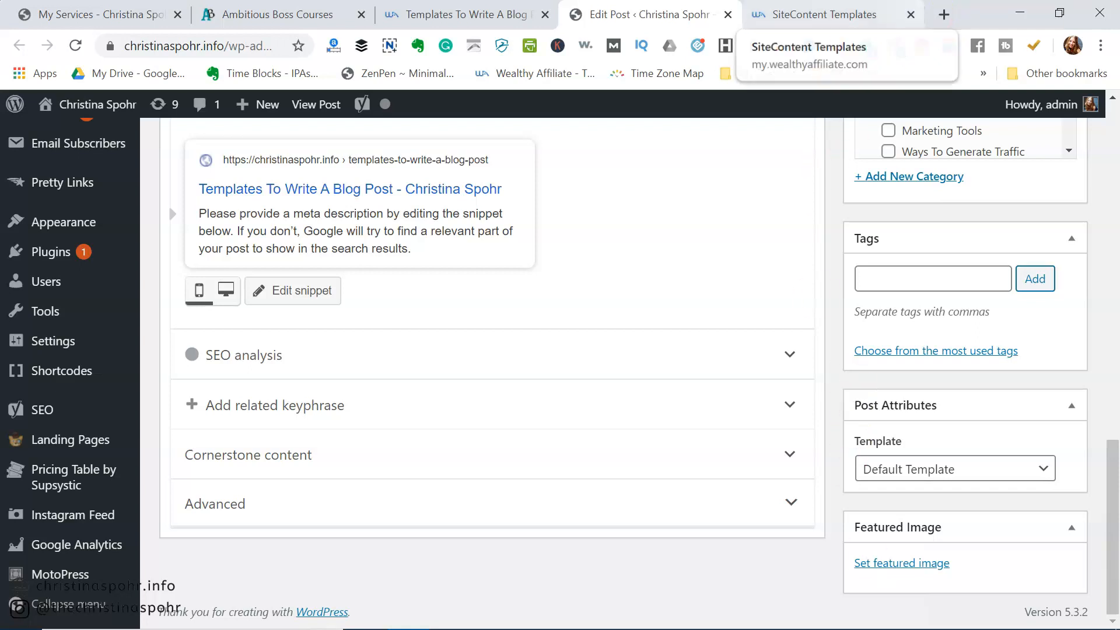
Open the author's .info website in a new browser tab and compare the new post's listing with earlier blog posts.
left_click(941, 14)
type("chr")
key("Return")
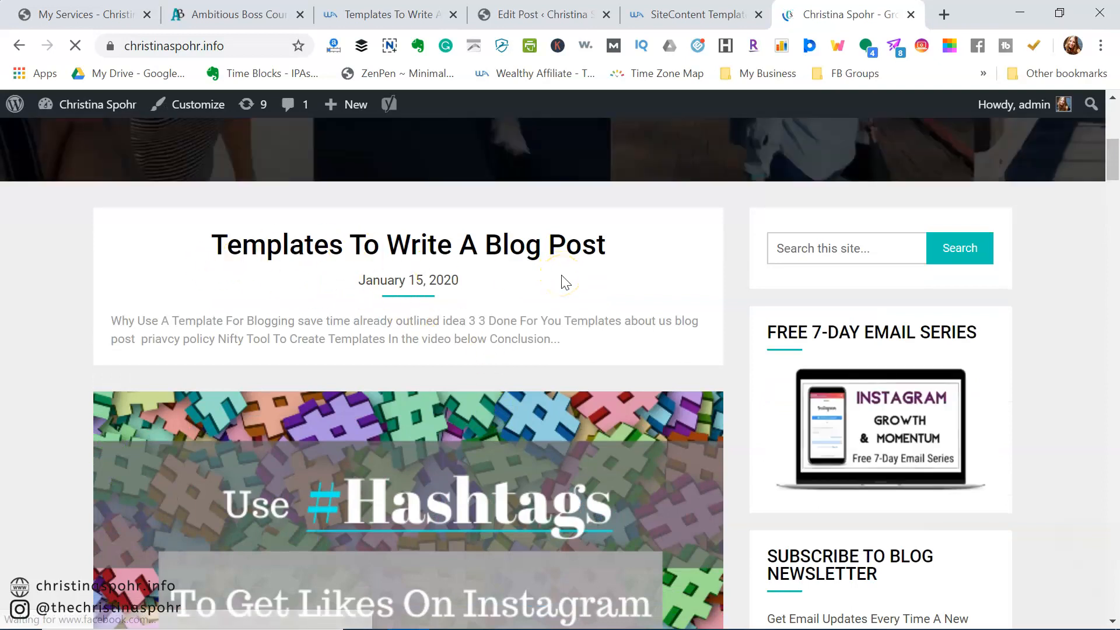
scroll(562, 277, "down", 5)
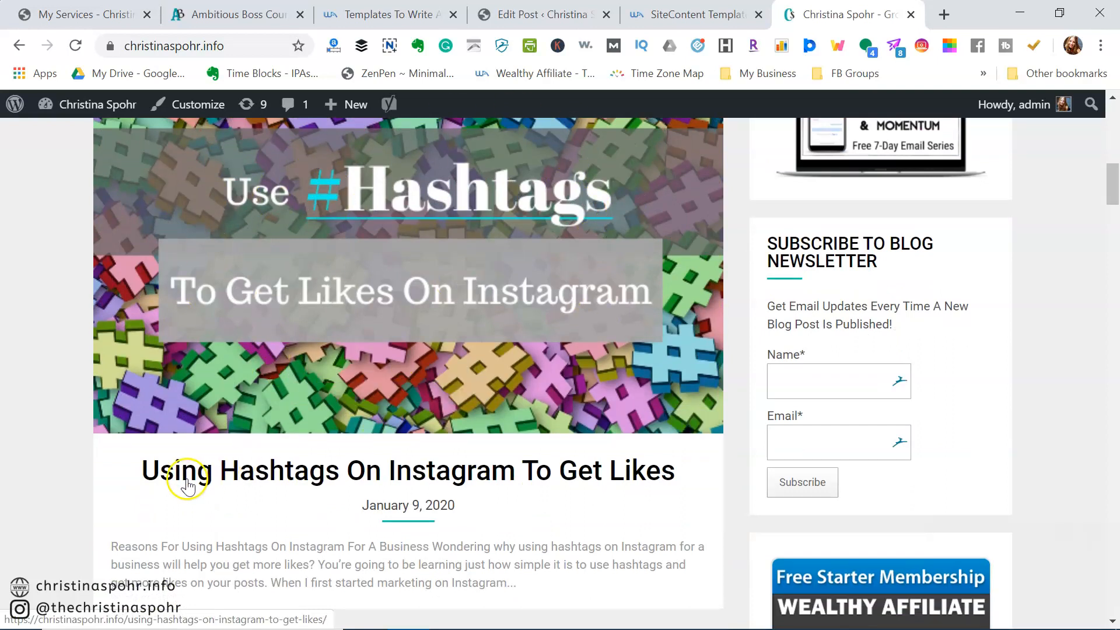
left_click(337, 477)
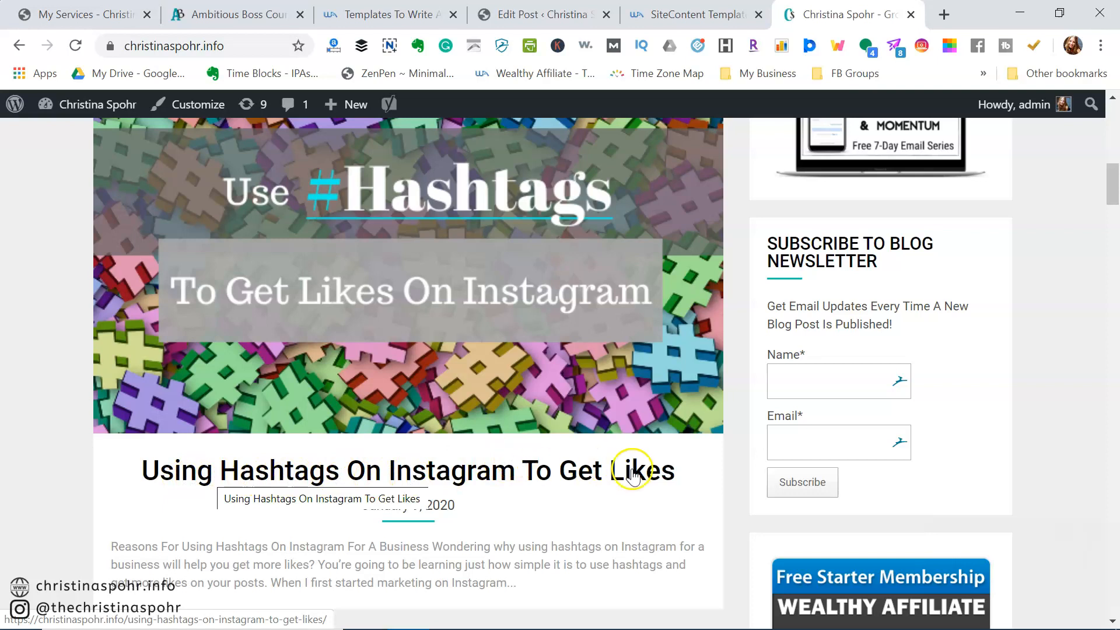
scroll(488, 289, "down", 8)
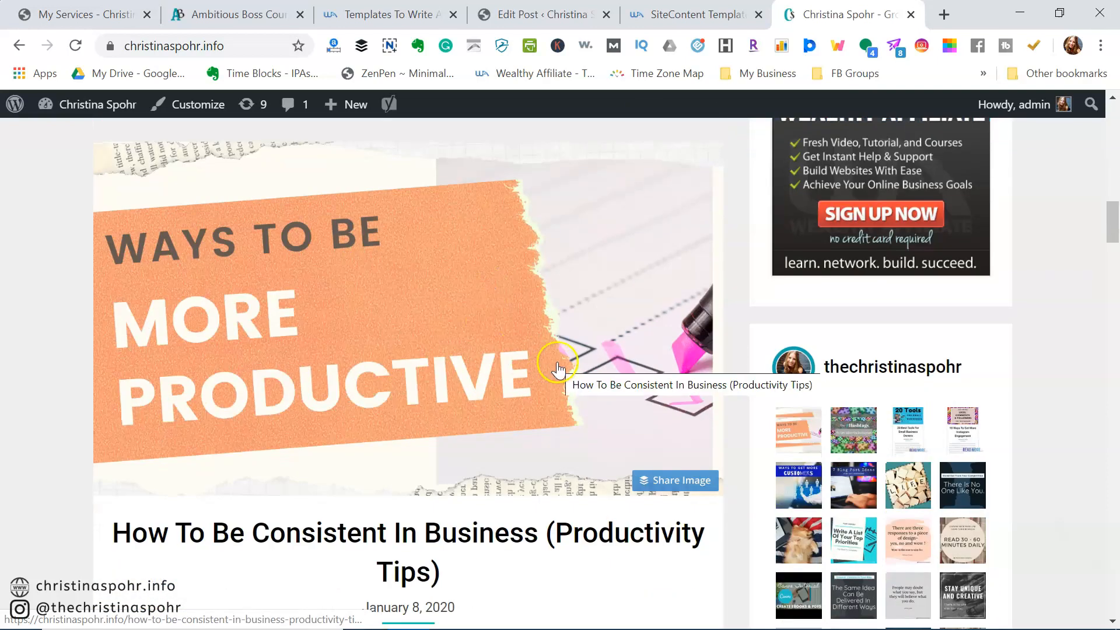
Switch to the SiteContent Writing Templates page and look through the available templates.
left_click(694, 14)
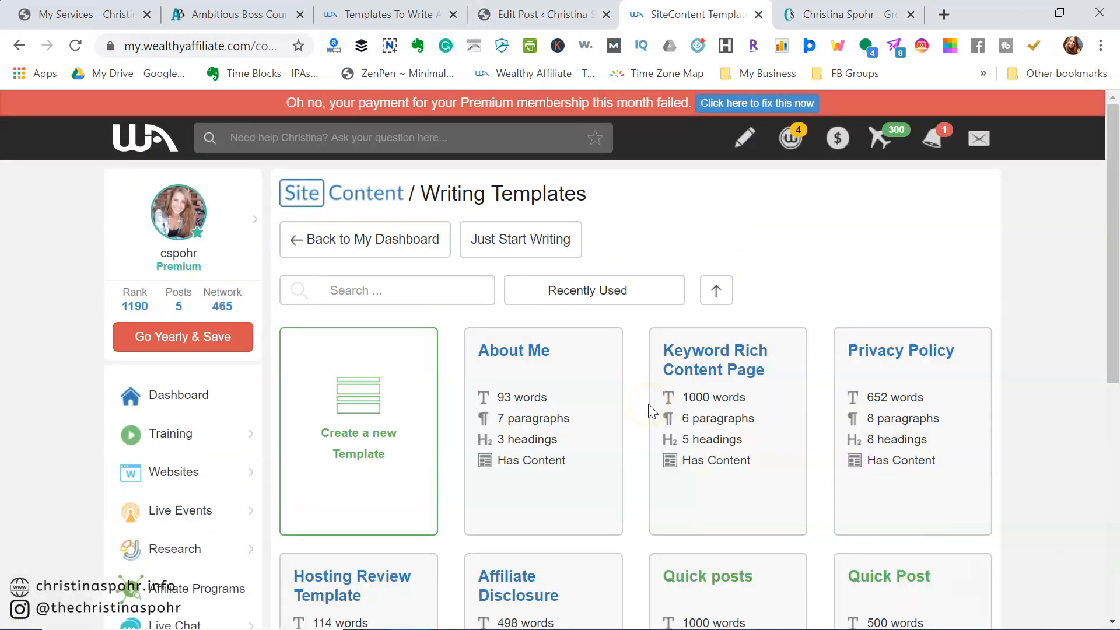
scroll(648, 403, "down", 5)
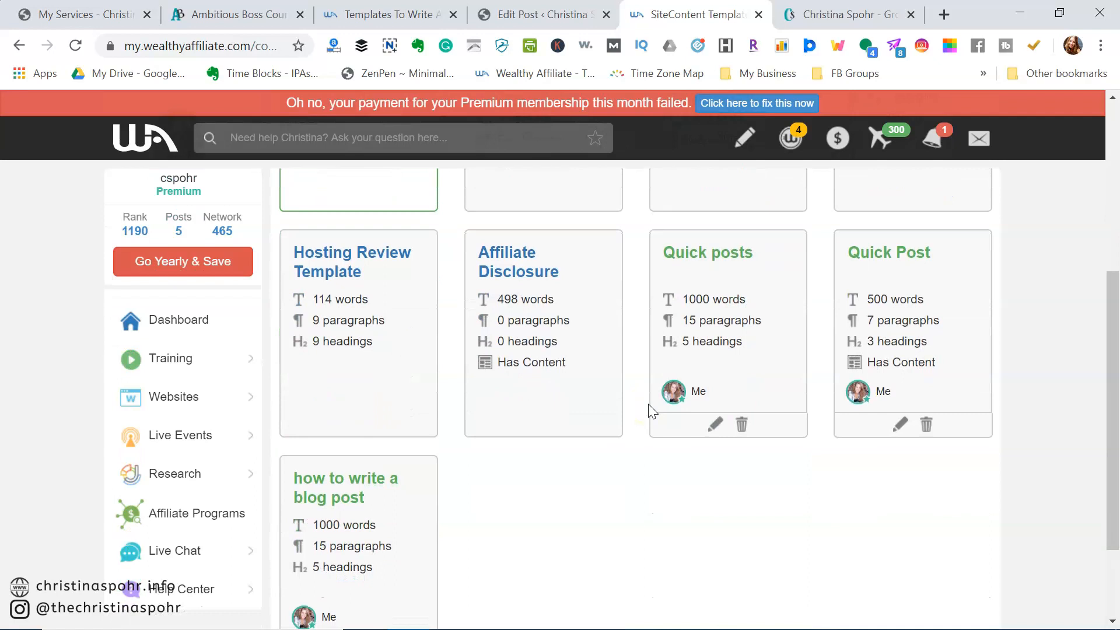
scroll(649, 408, "up", 5)
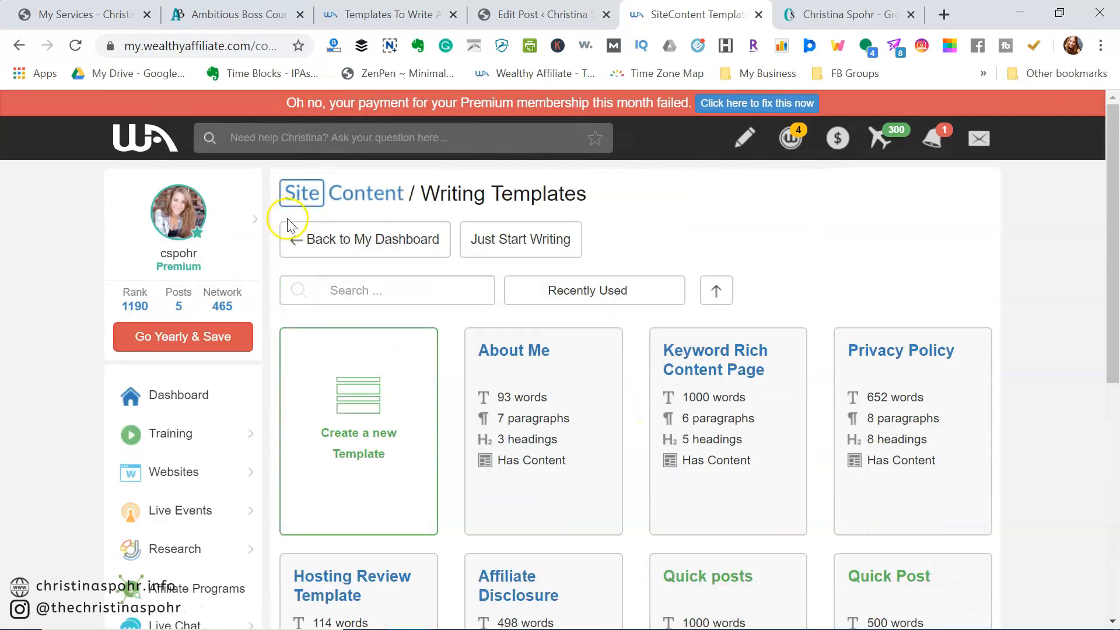
Return to the SiteContent dashboard and open "Templates To Write A Blog Post" from the published articles for editing.
left_click(293, 233)
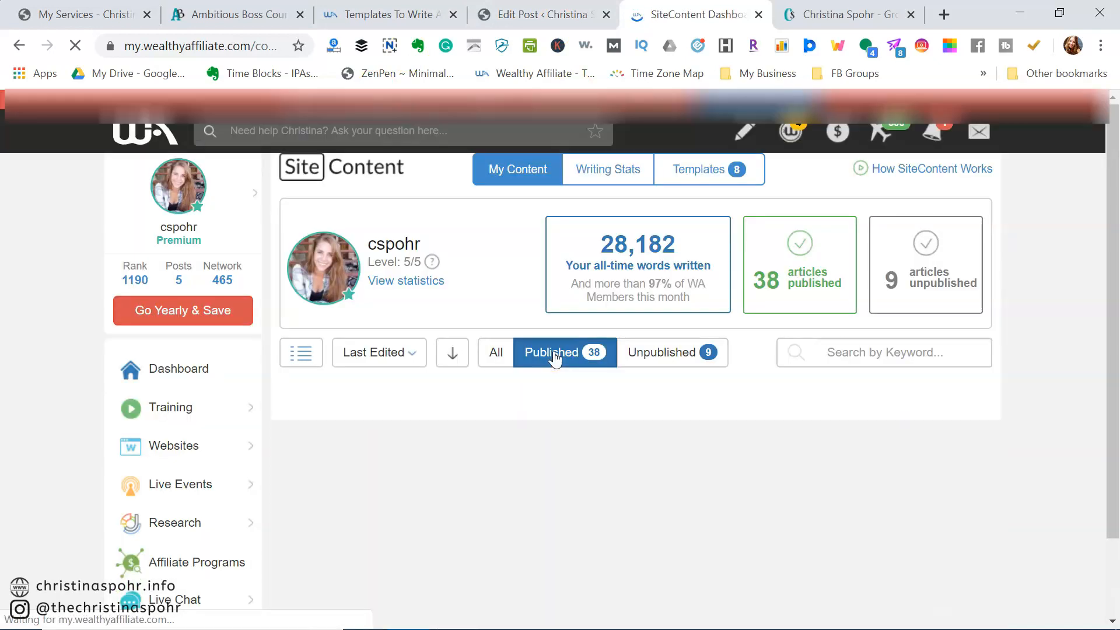
scroll(555, 359, "down", 1)
left_click(619, 369)
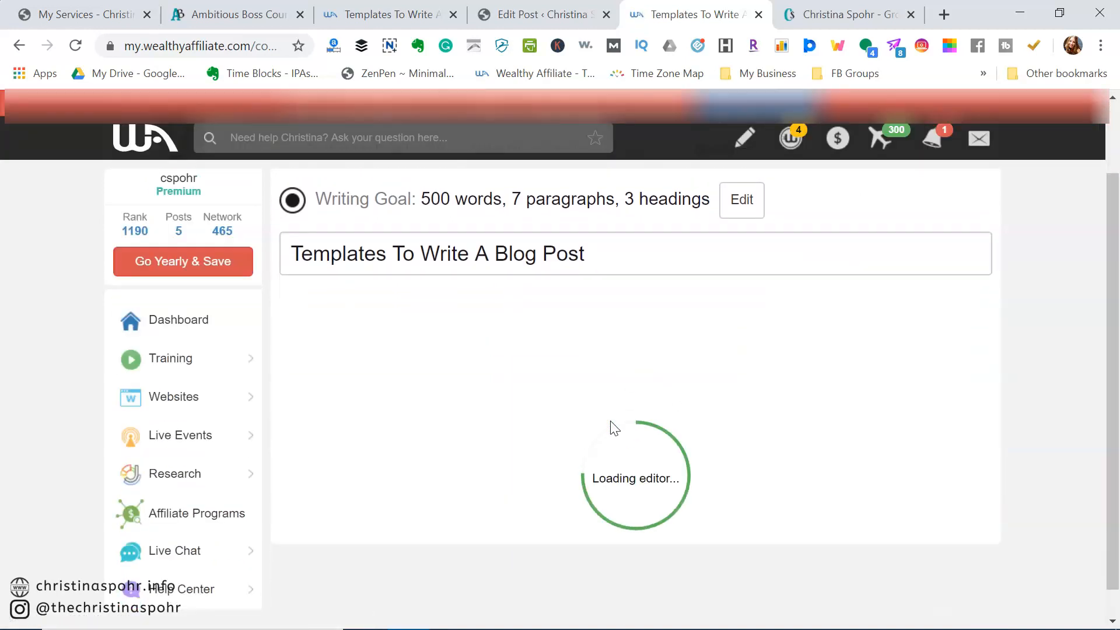
scroll(610, 428, "down", 1)
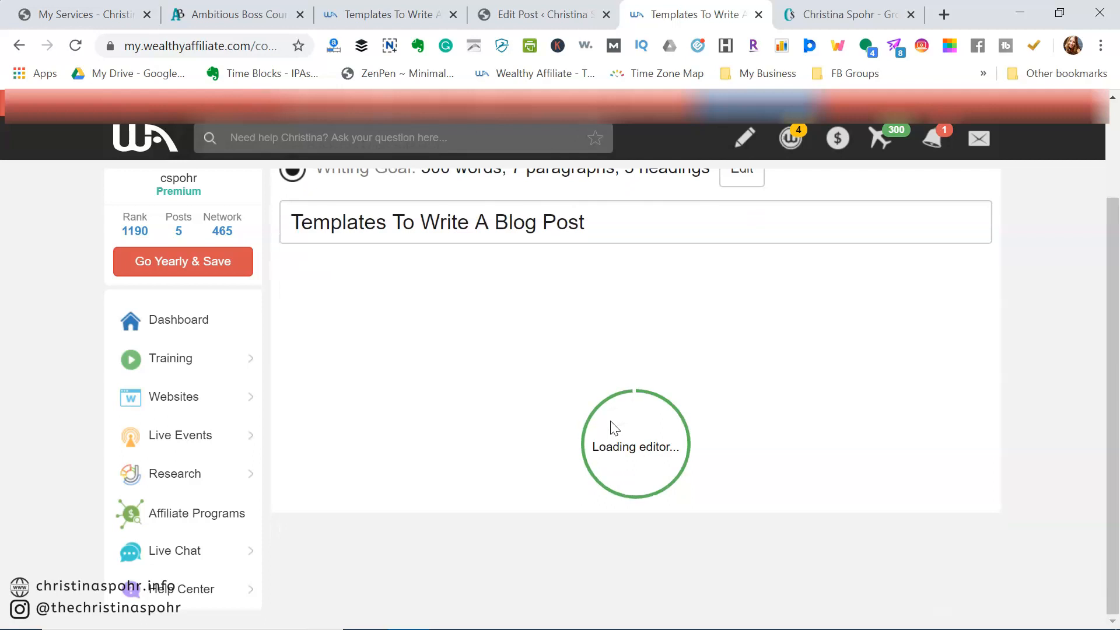
scroll(585, 402, "down", 1)
Examine the editor's formatting tools, the post's outline and its writing goal in SiteContent.
left_click(406, 363)
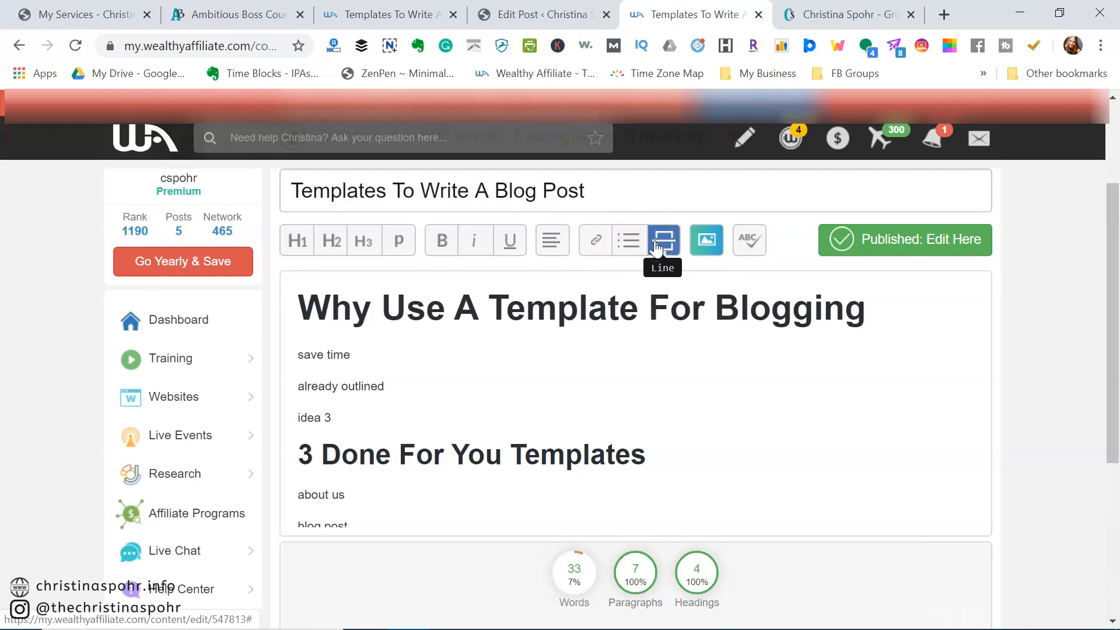
scroll(712, 295, "down", 4)
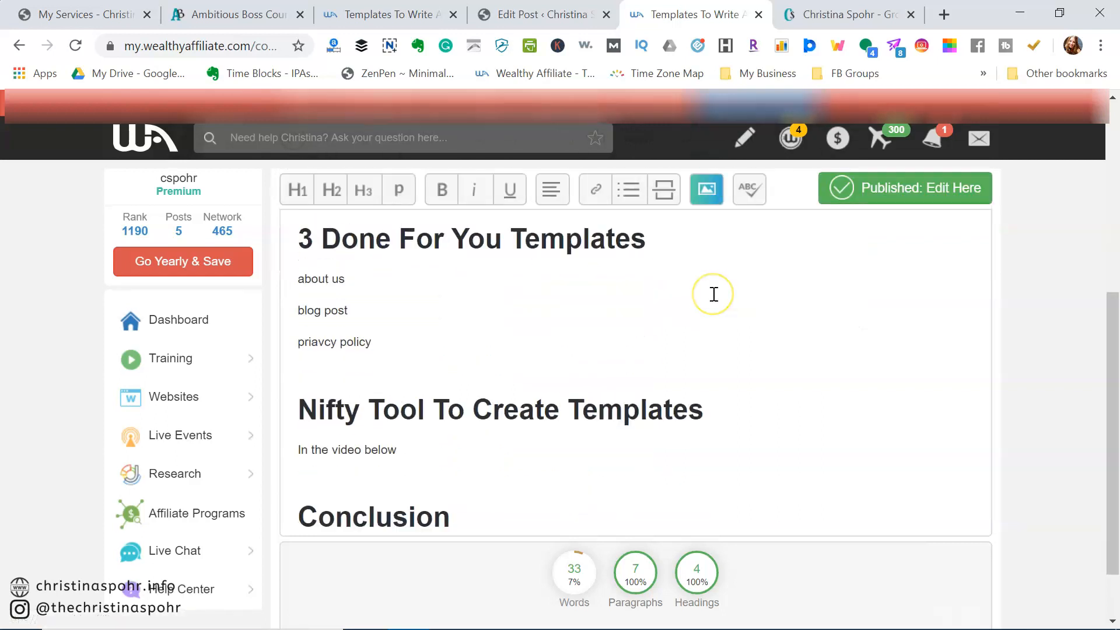
scroll(713, 294, "down", 1)
scroll(713, 294, "up", 5)
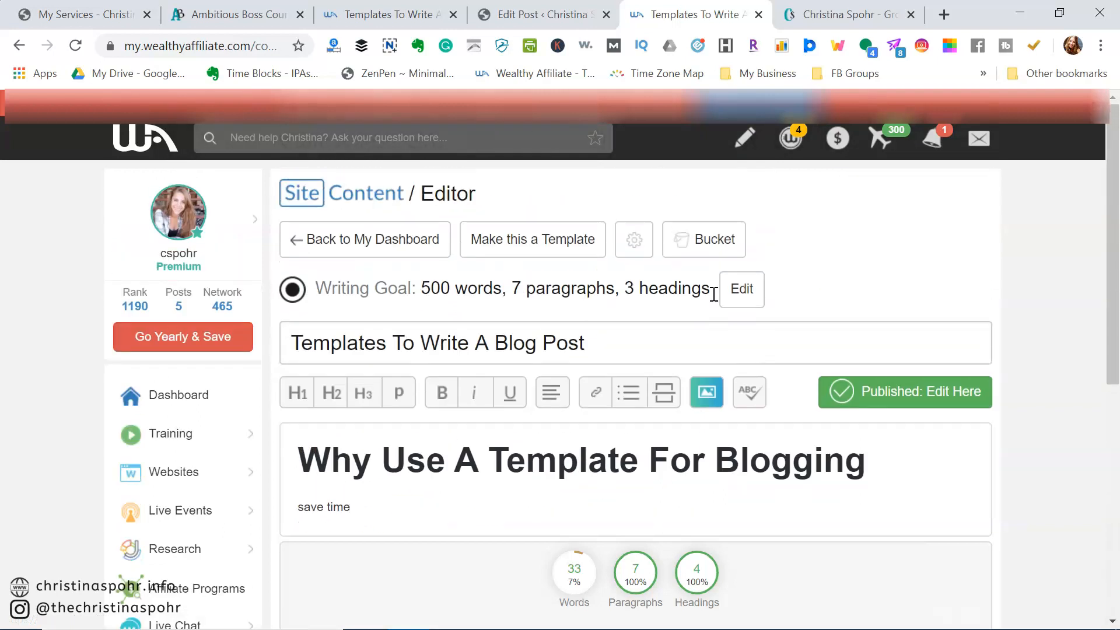
scroll(713, 294, "down", 4)
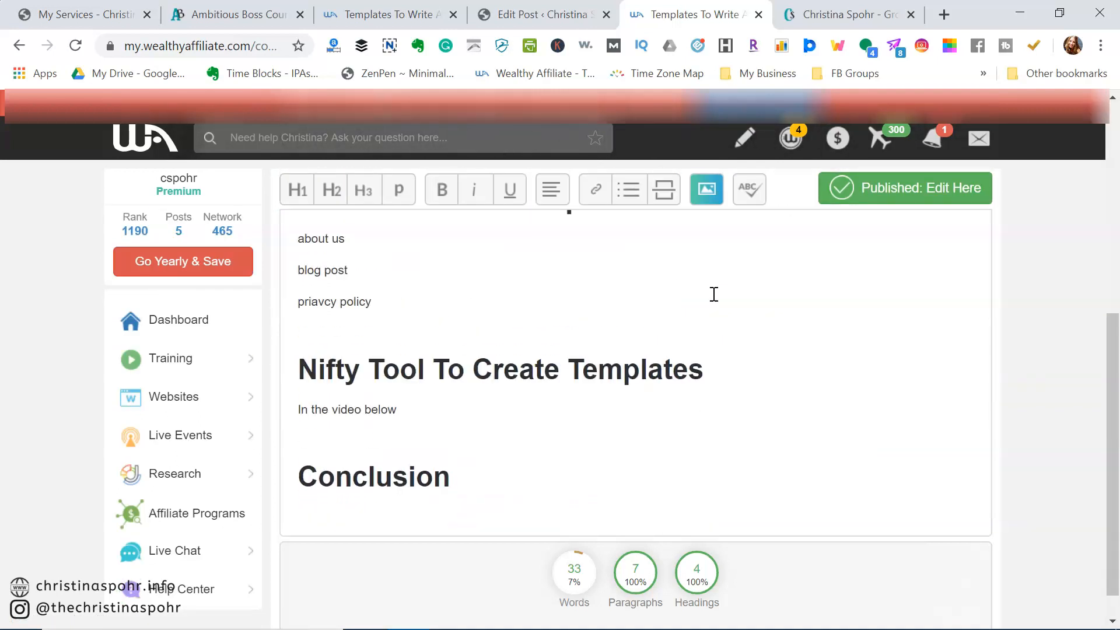